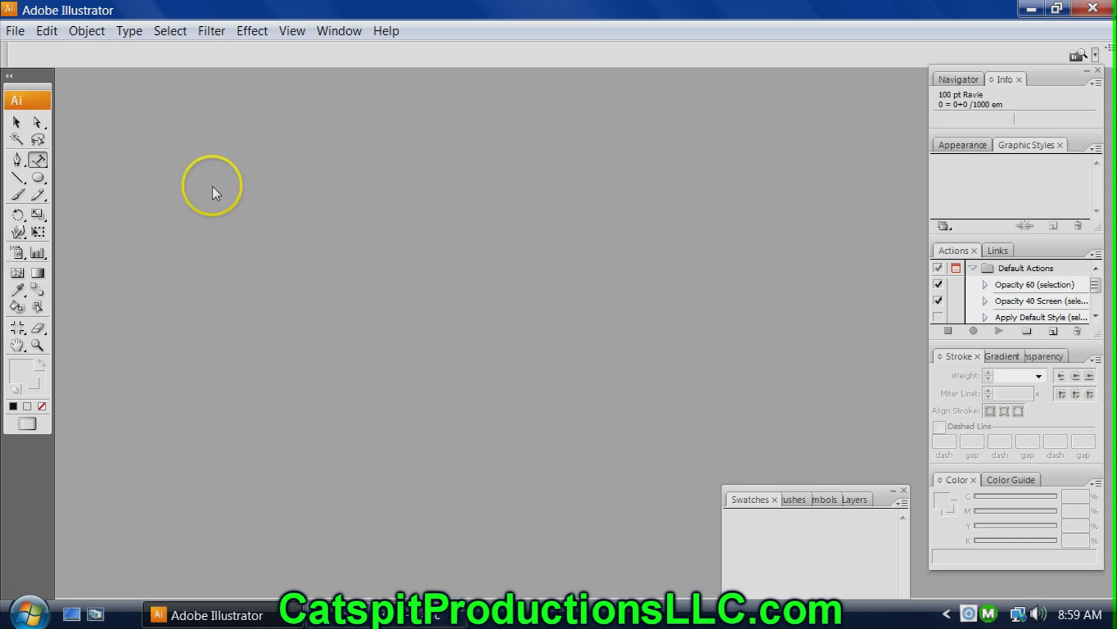
Create a new landscape Tabloid document measuring 17 by 11 in
left_click(14, 33)
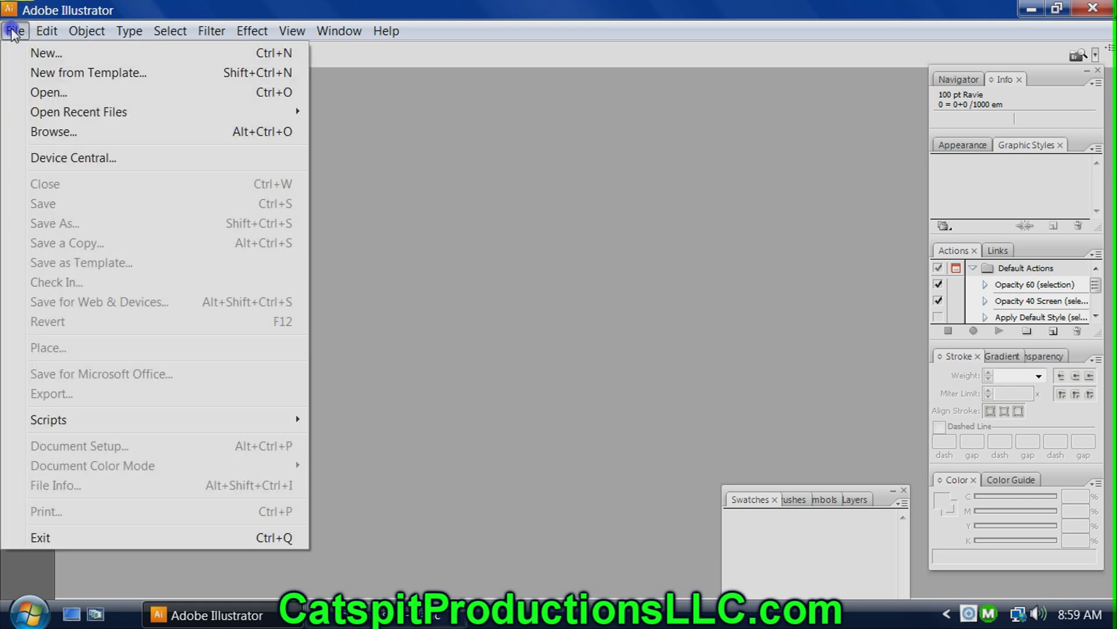
left_click(34, 55)
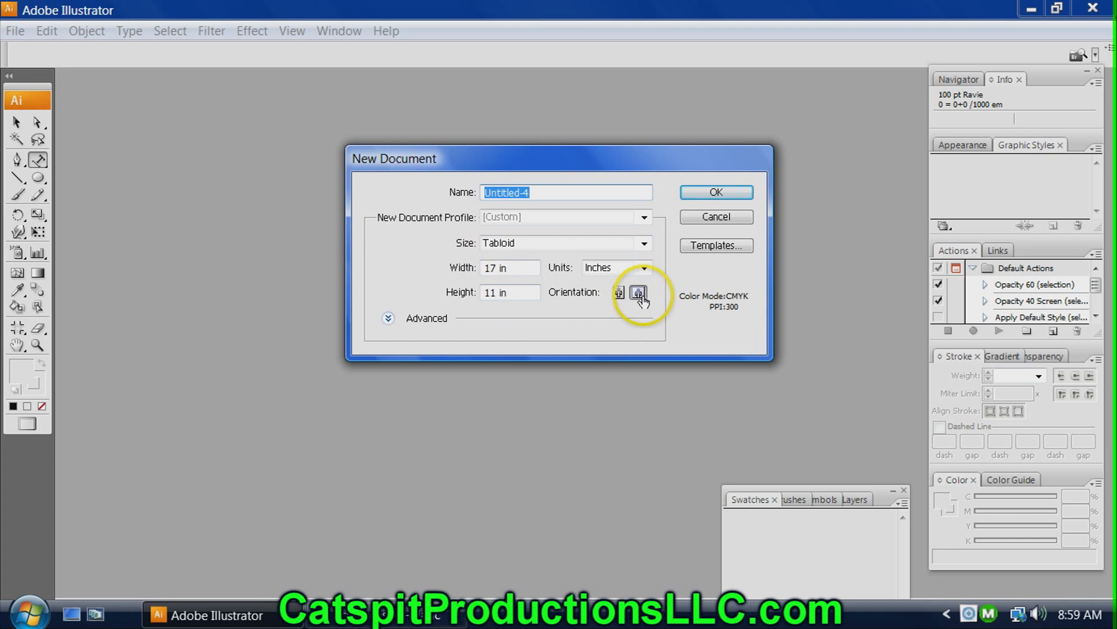
left_click(741, 194)
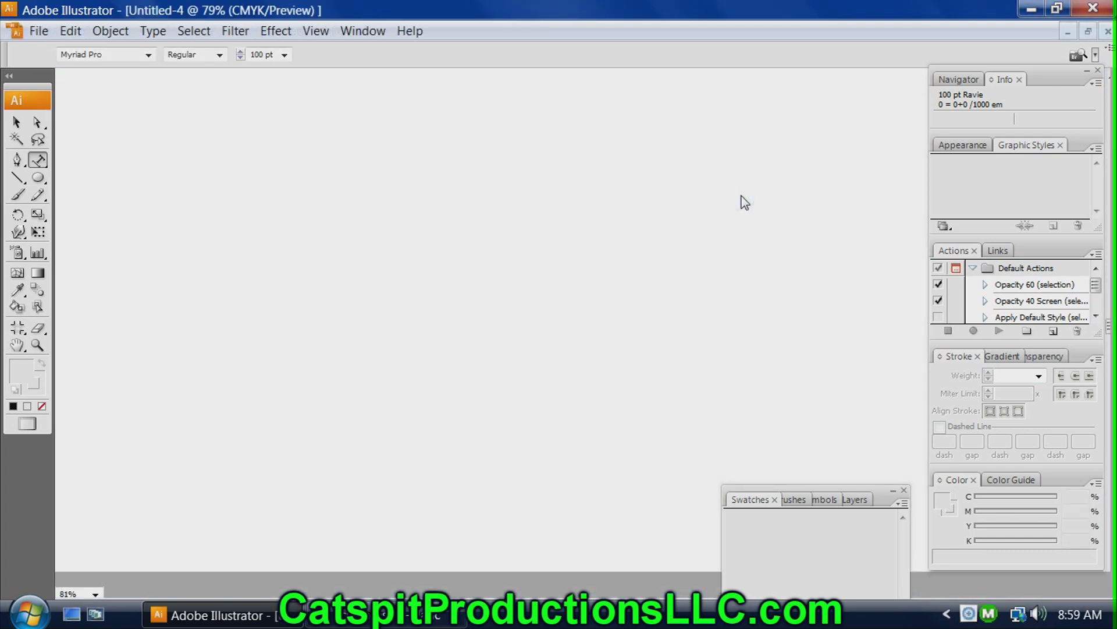
key("ctrl+minus")
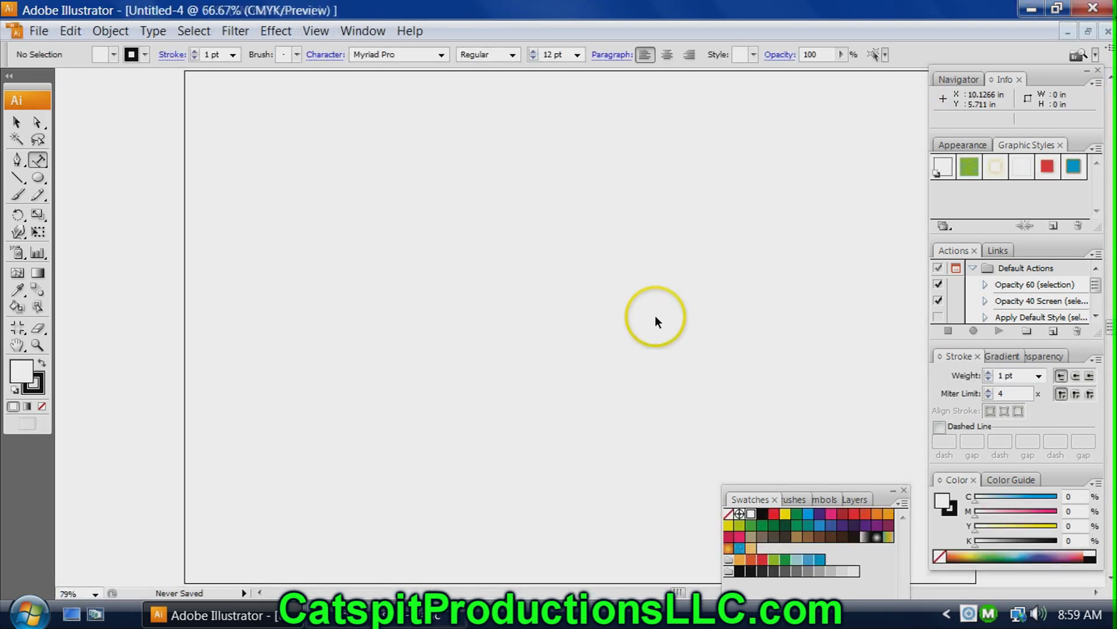
left_click(534, 257)
left_click(16, 122)
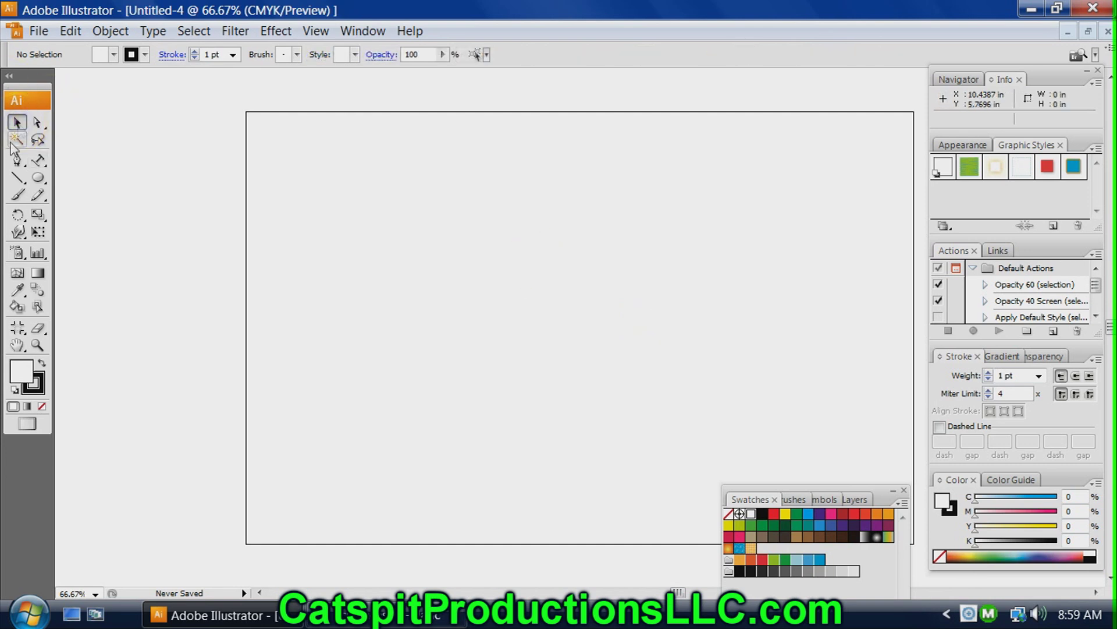
left_click(18, 102)
mouse_move(17, 88)
left_mouse_down()
mouse_move(120, 112)
mouse_move(108, 143)
mouse_move(112, 125)
mouse_move(9, 83)
left_mouse_up()
left_click(108, 260)
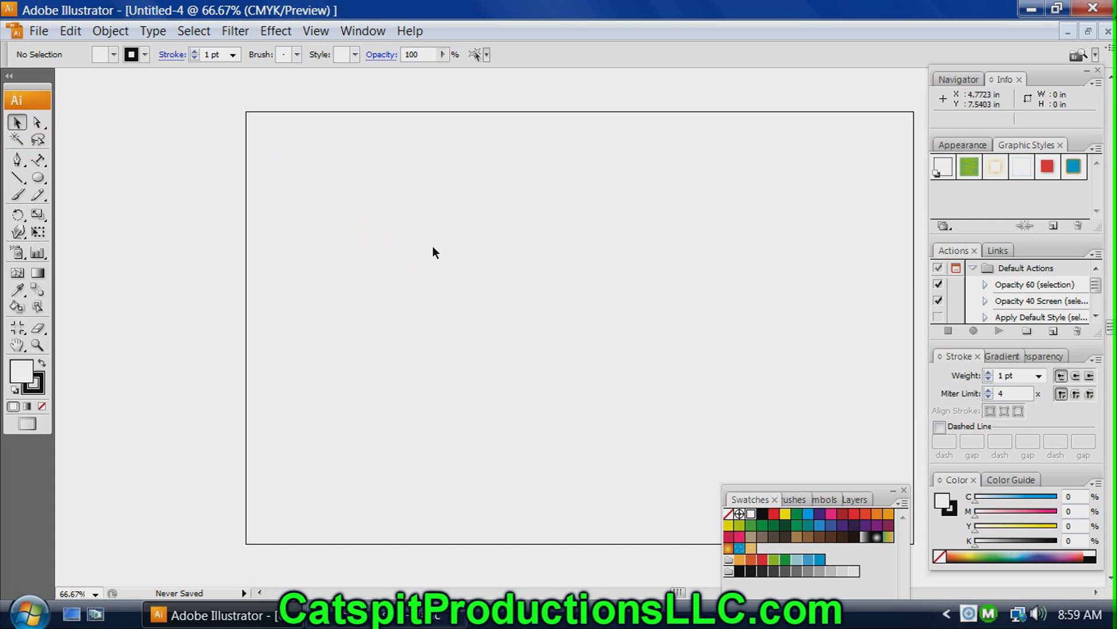
Add the point text CATSPIT in the upper part of the artboard with the Type tool
left_click_drag(434, 247, 282, 233)
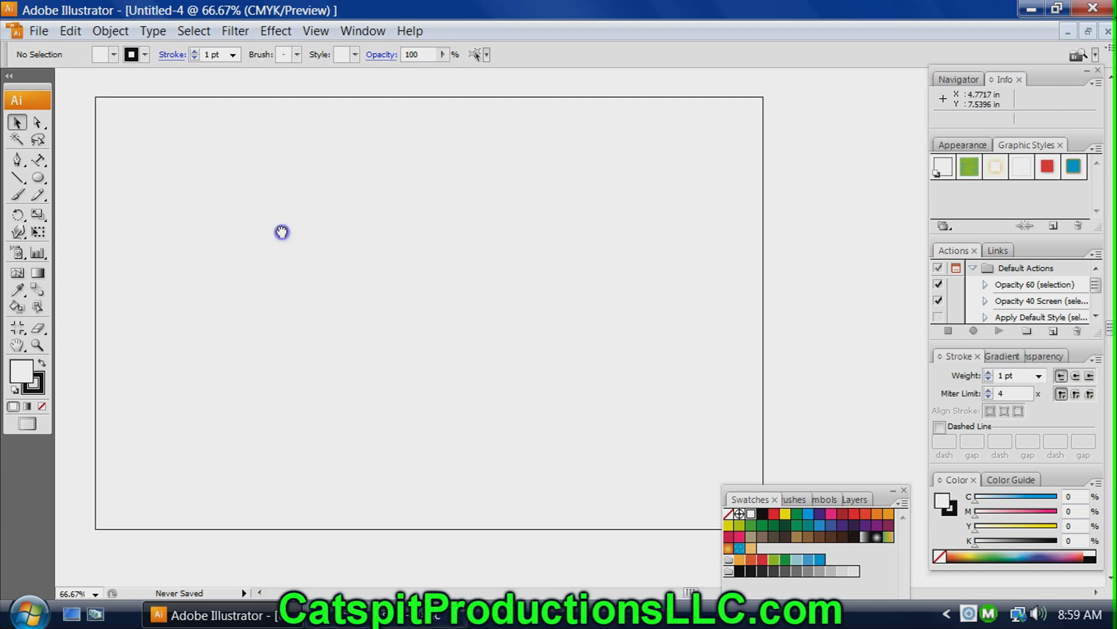
left_click(173, 141)
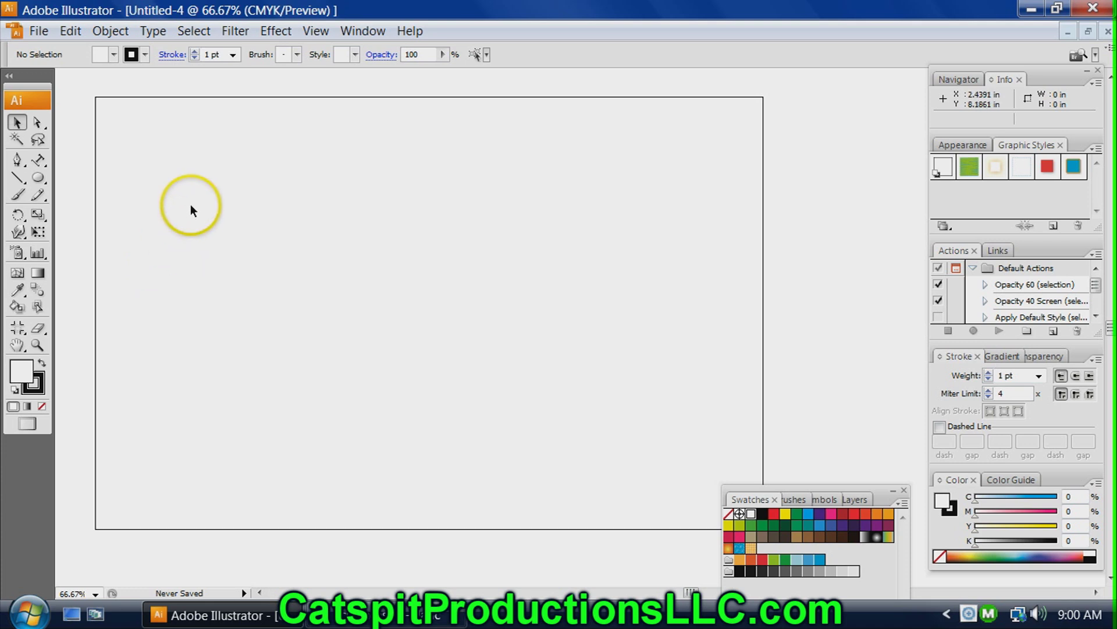
left_click_drag(40, 158, 79, 159)
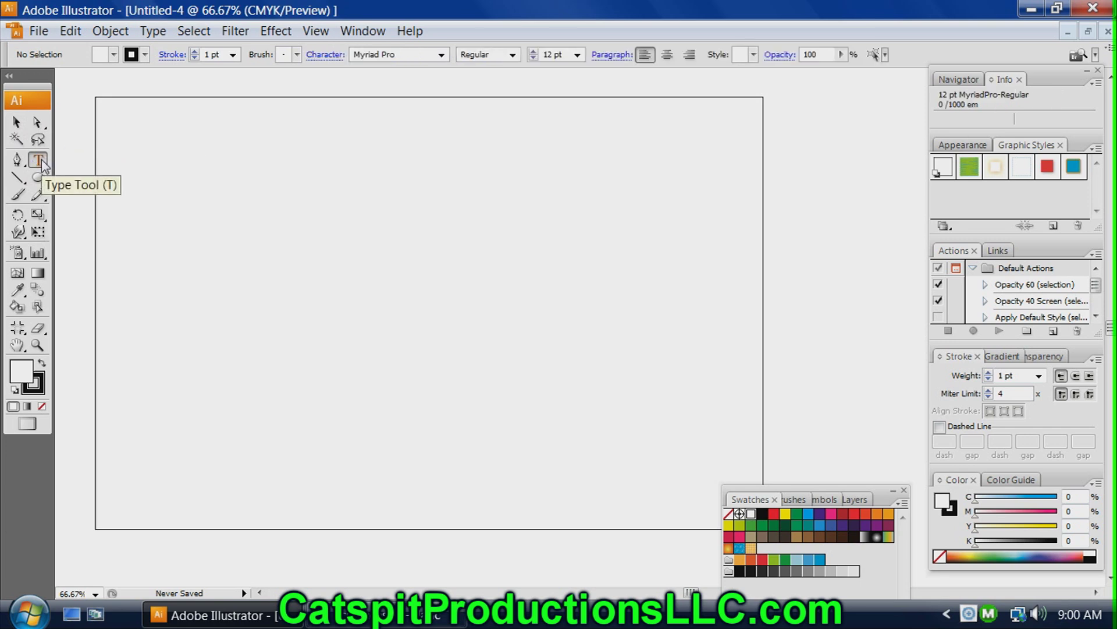
left_click(42, 163)
left_click(226, 195)
left_click(330, 276)
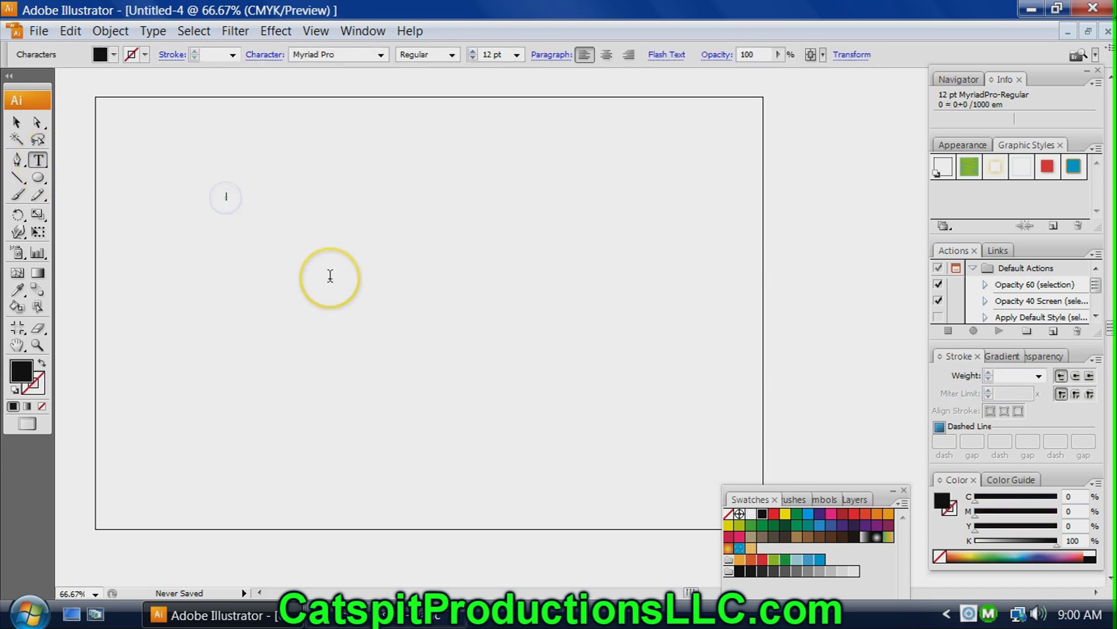
type("F")
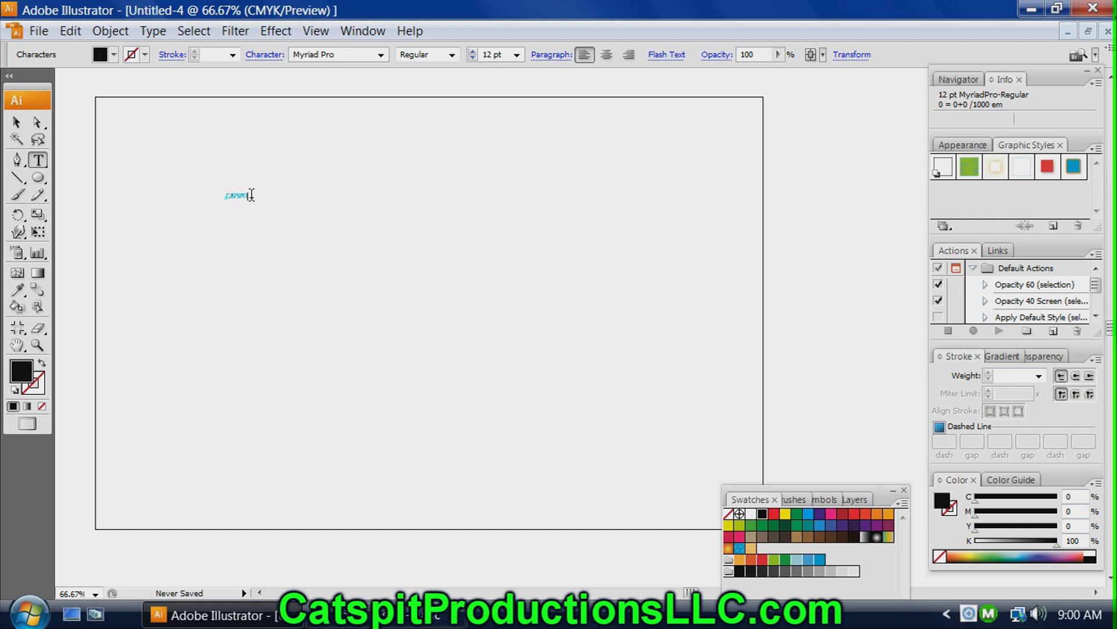
Select the whole CATSPIT text and set its size to 72 pt and its style to Bold
left_click_drag(251, 196, 212, 195)
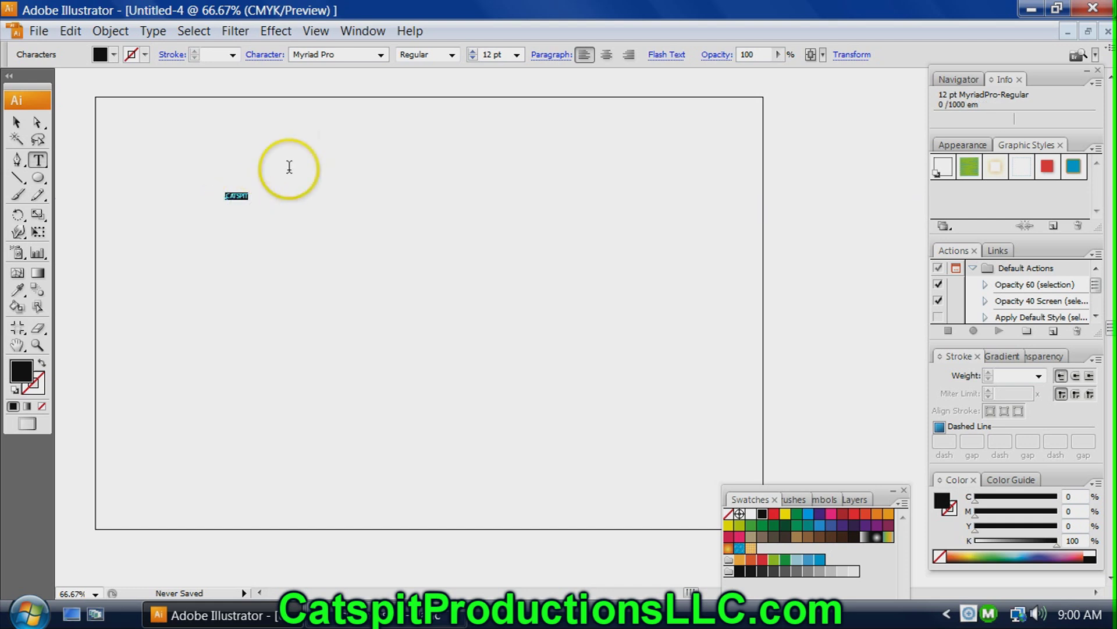
left_click(516, 55)
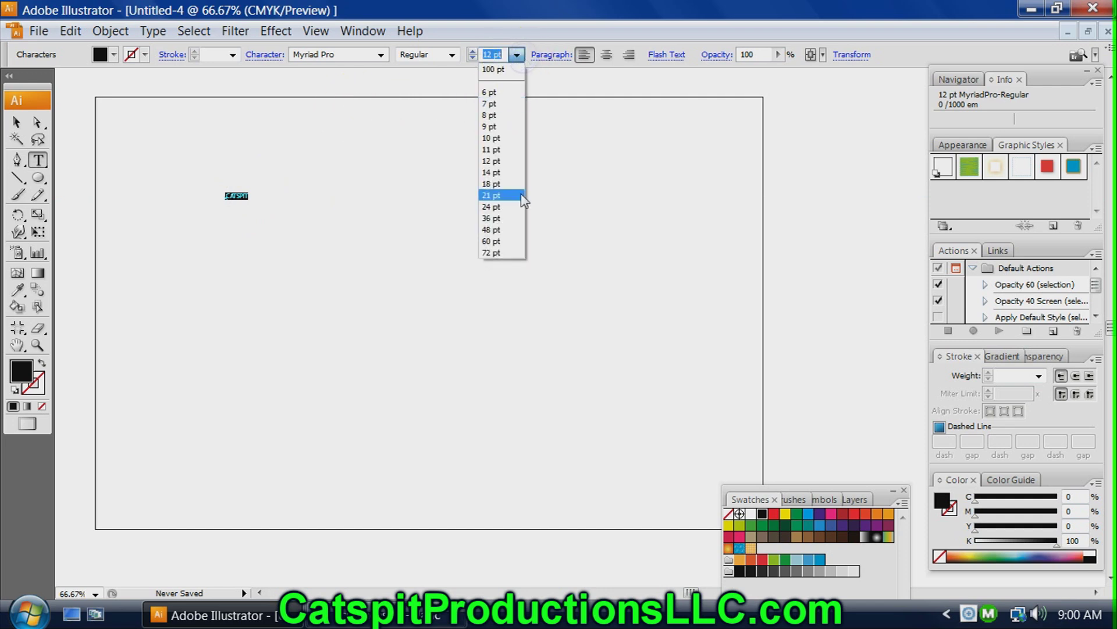
left_click(315, 152)
left_click(250, 202)
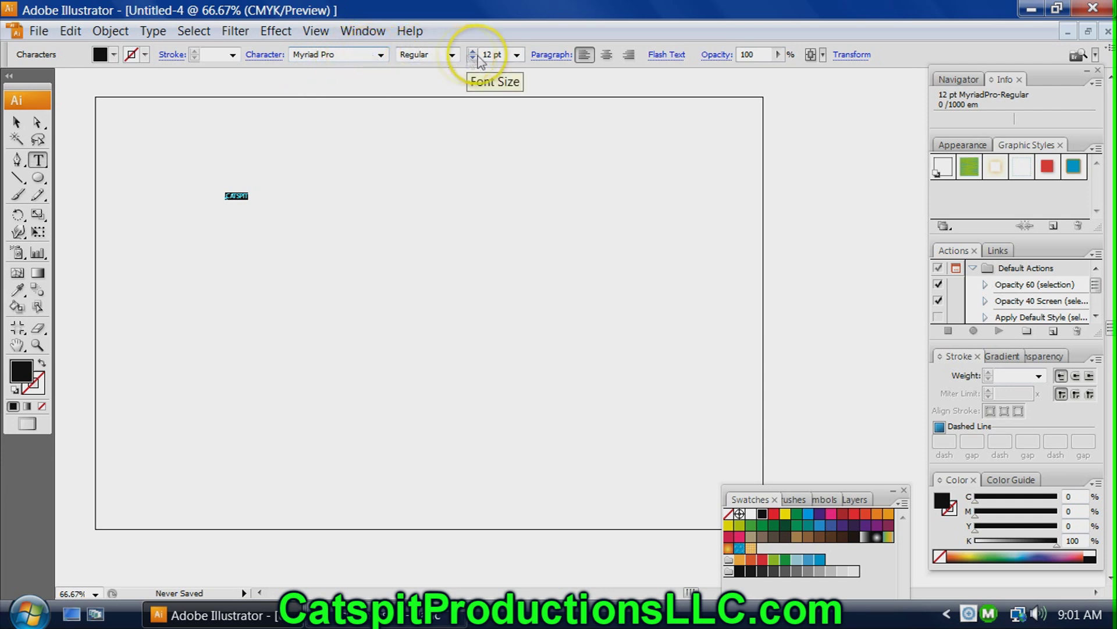
left_click(517, 56)
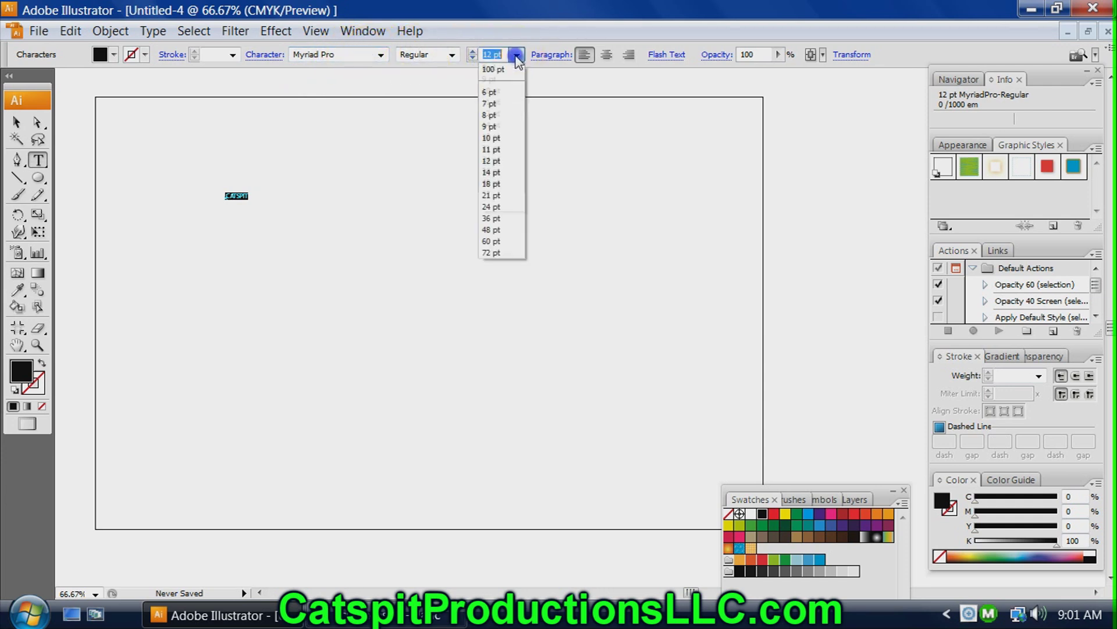
left_click(502, 252)
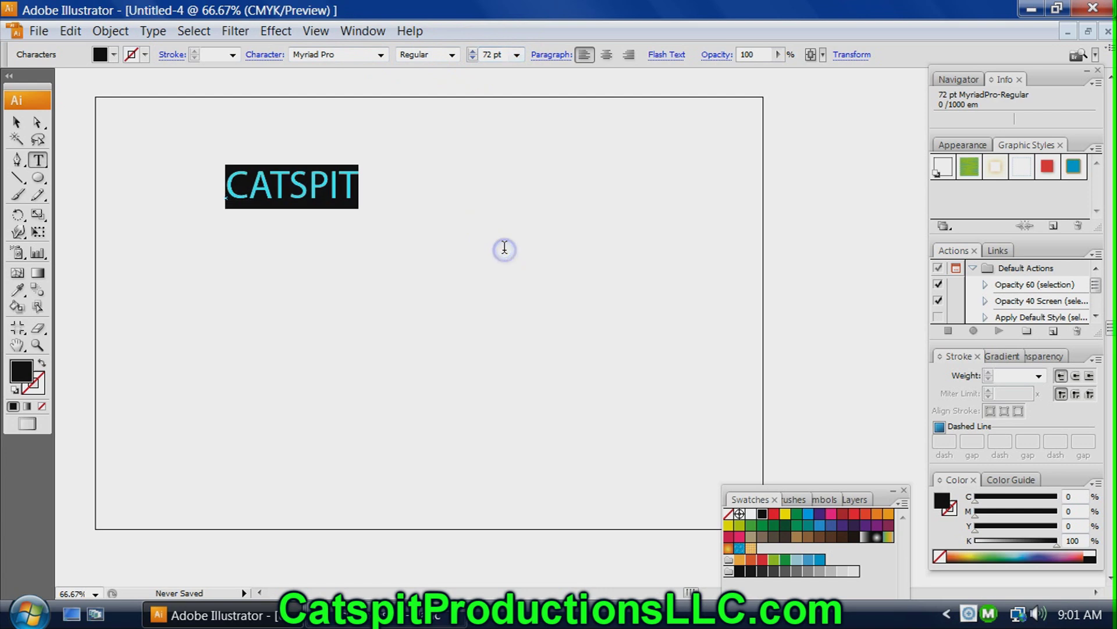
left_click(452, 55)
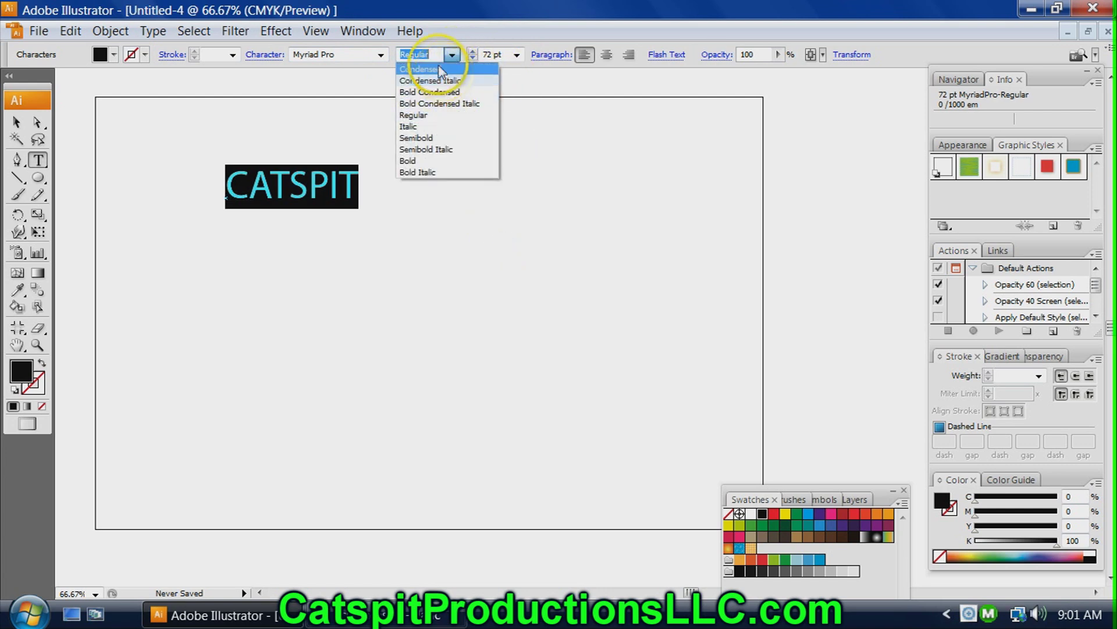
left_click(420, 161)
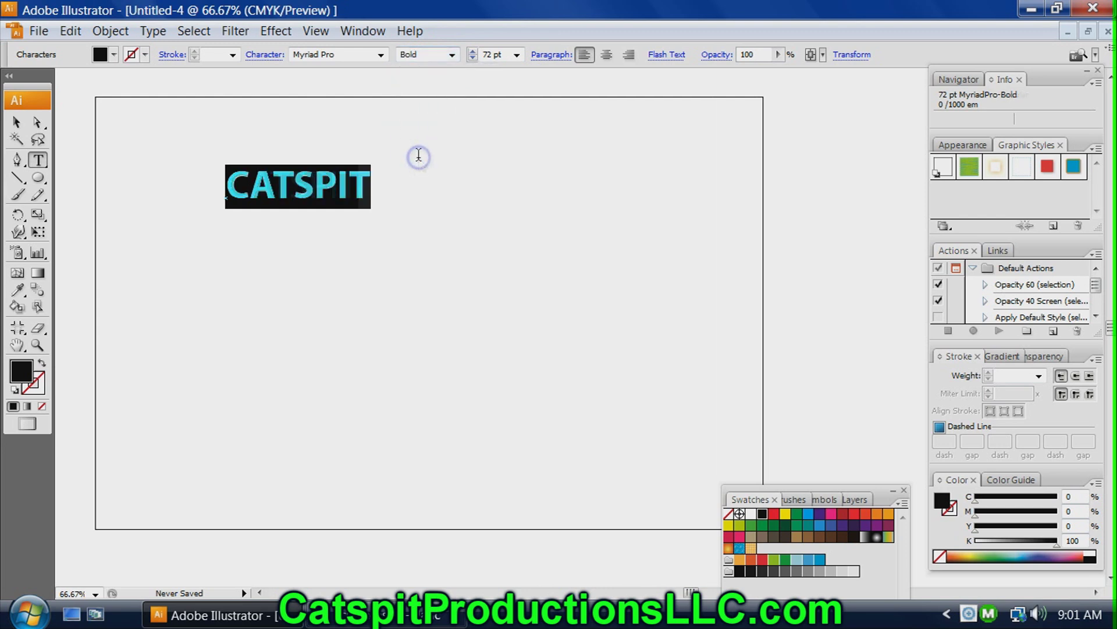
Try successive fonts on the CATSPIT text, starting from Myriad Pro, and settle on Placard Condensed
left_click(361, 54)
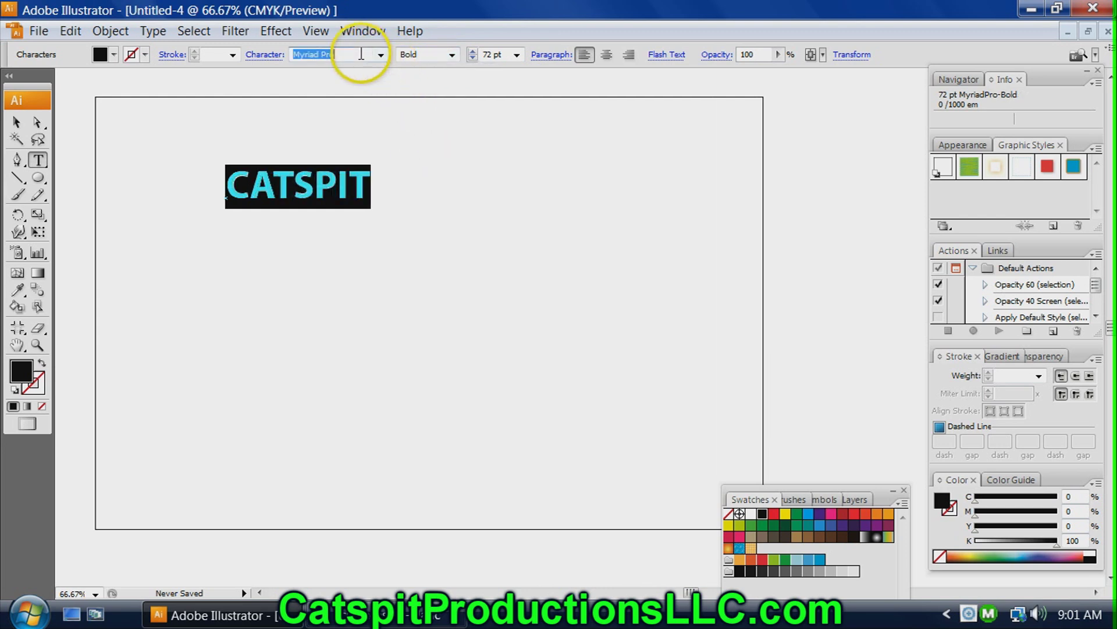
left_click(357, 55)
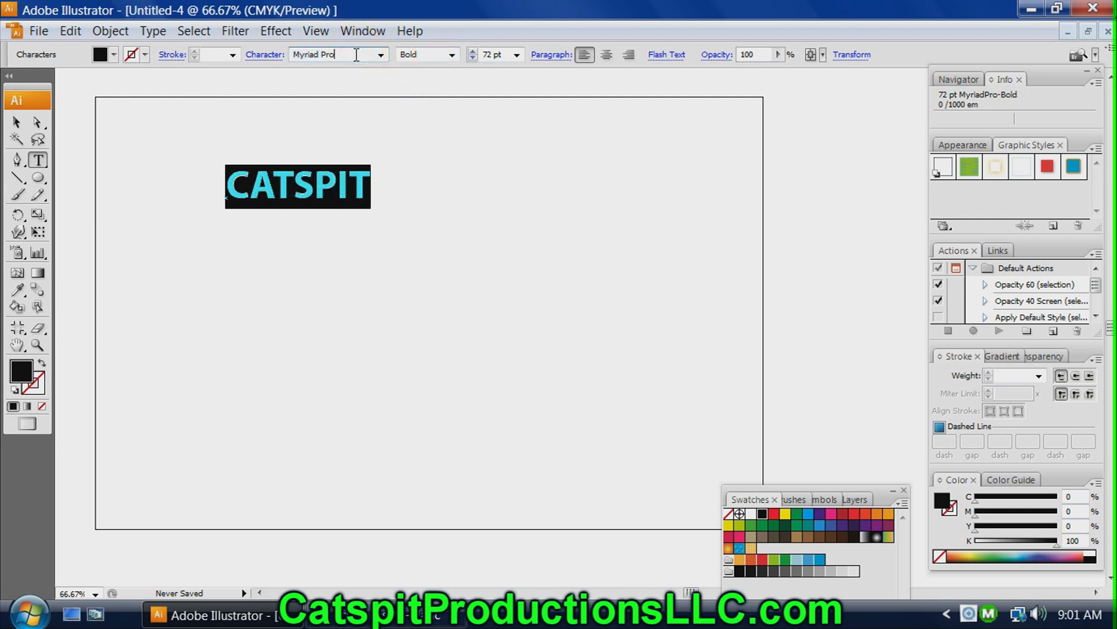
left_click(339, 55)
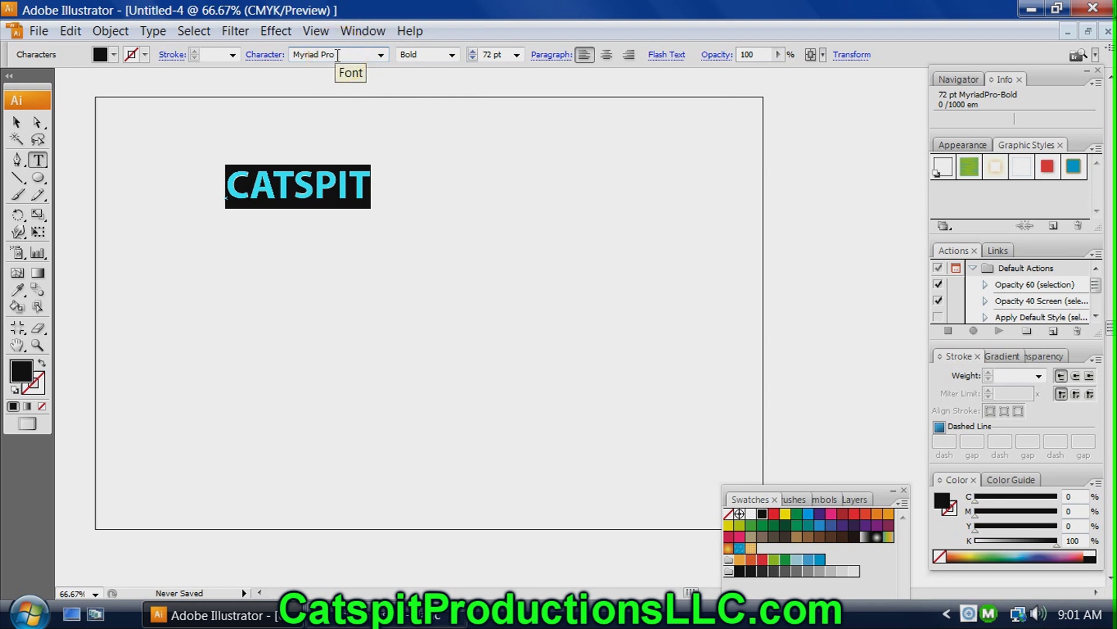
key("Down")
key("Down")
key("Down")
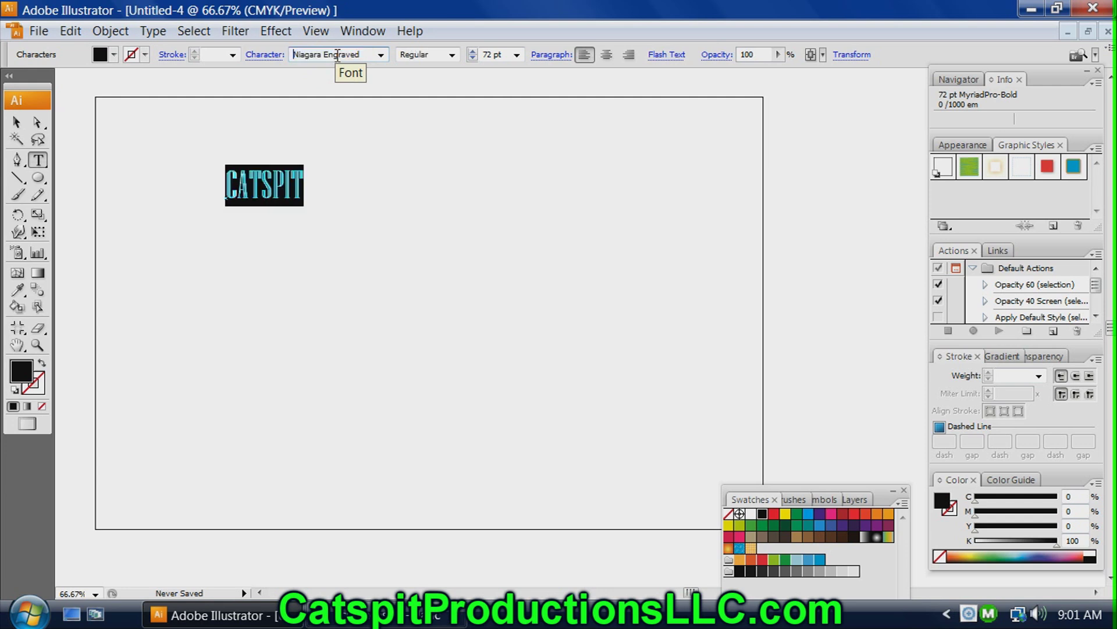
key("Down")
key("Down")
key("Down")
key("Down")
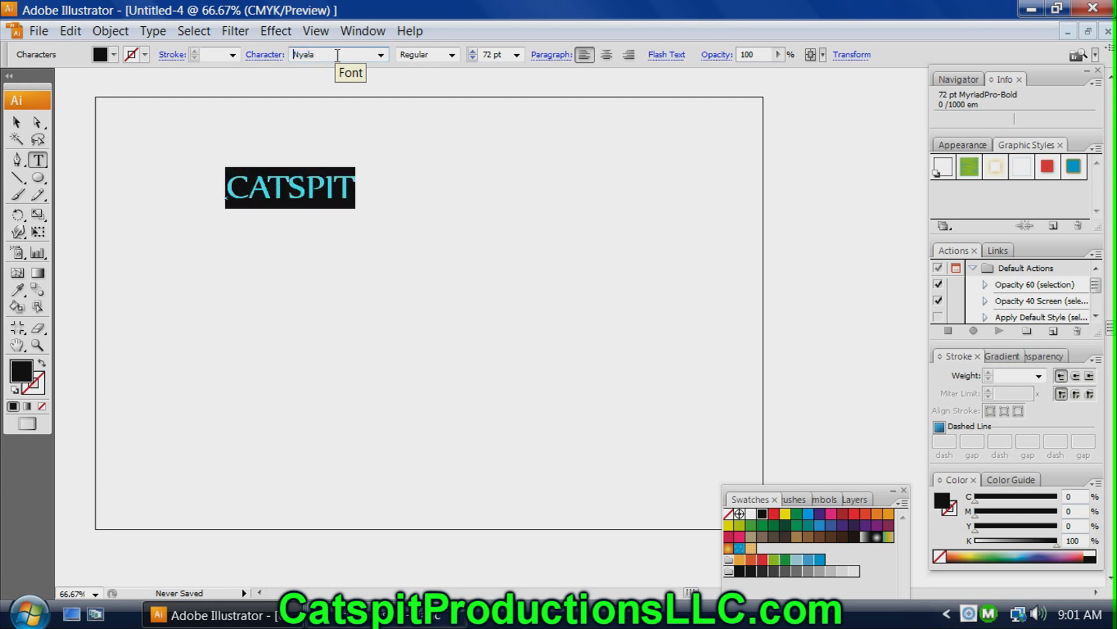
key("Down")
key("Down")
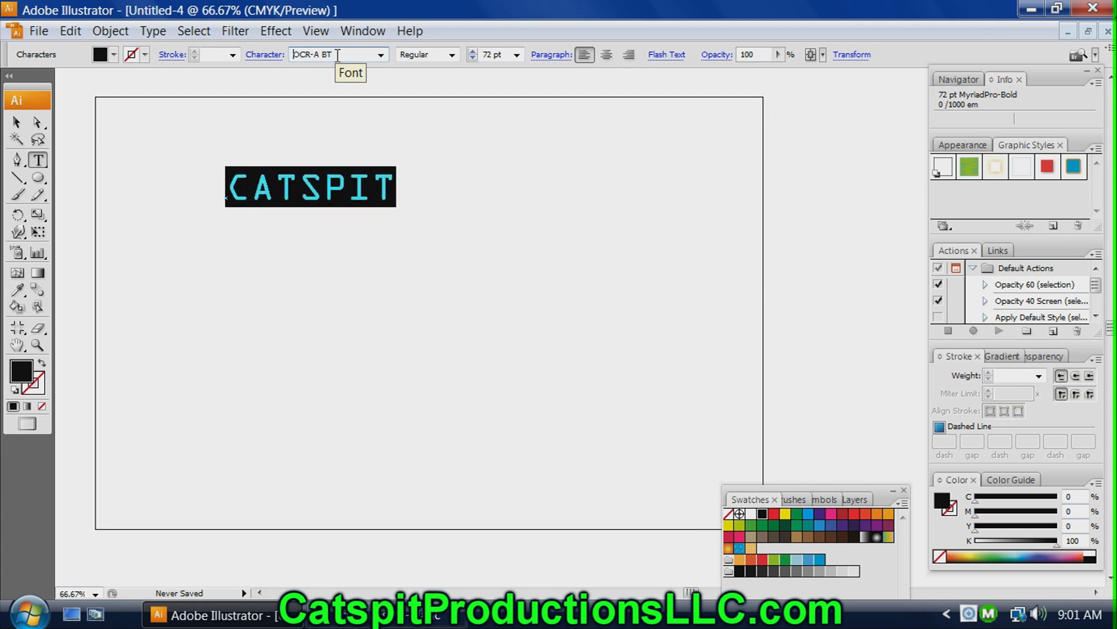
key("Down")
key("Down")
key("Down")
key("Down")
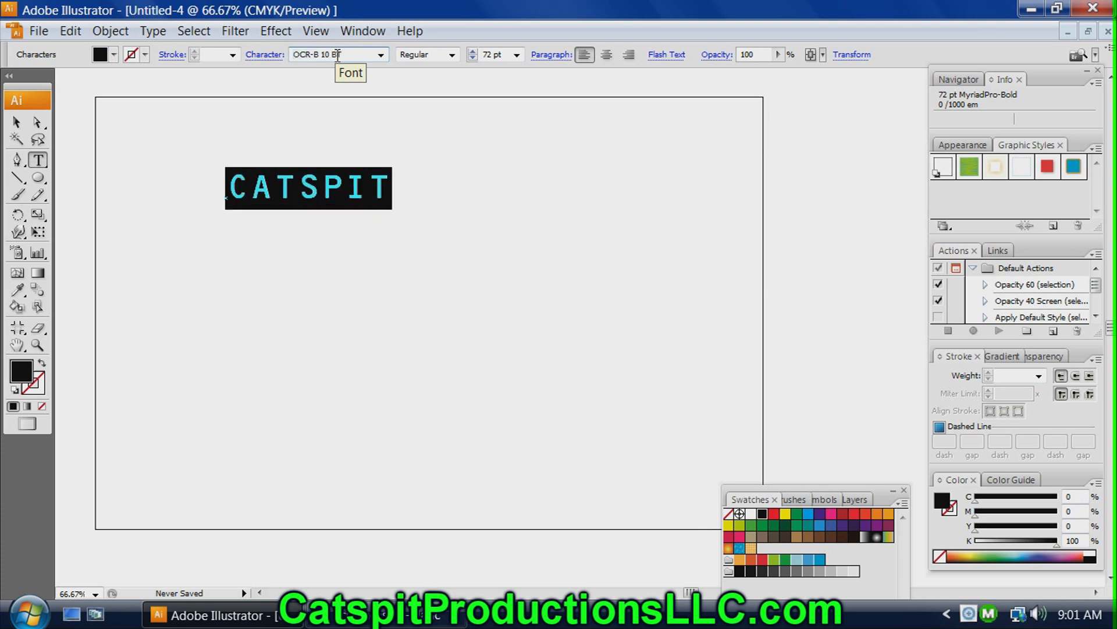
key("Down")
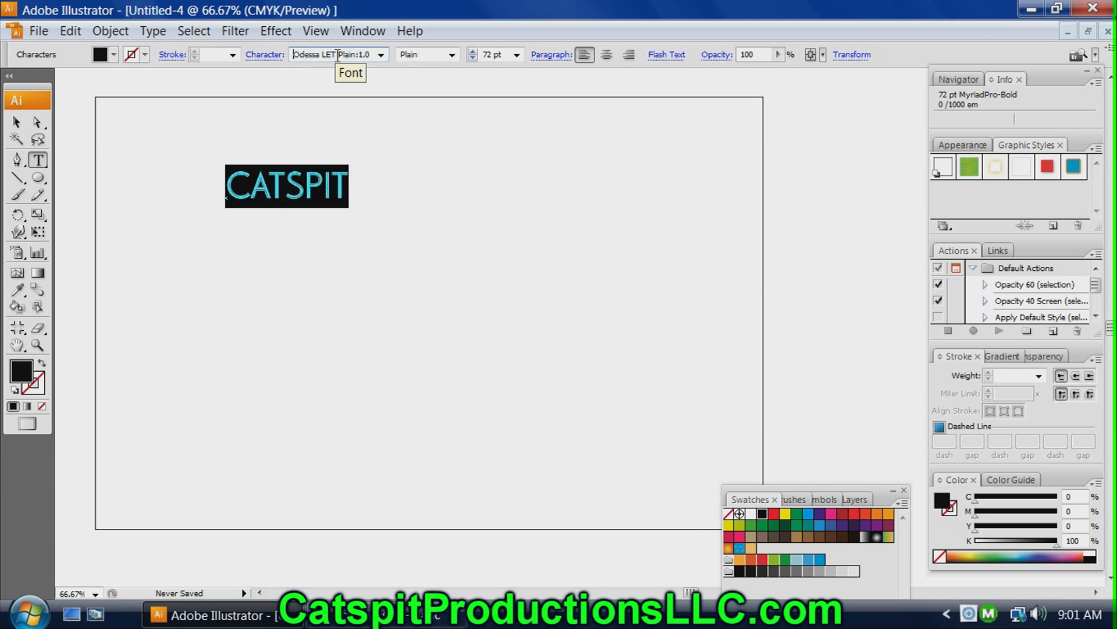
key("Down")
key("Down")
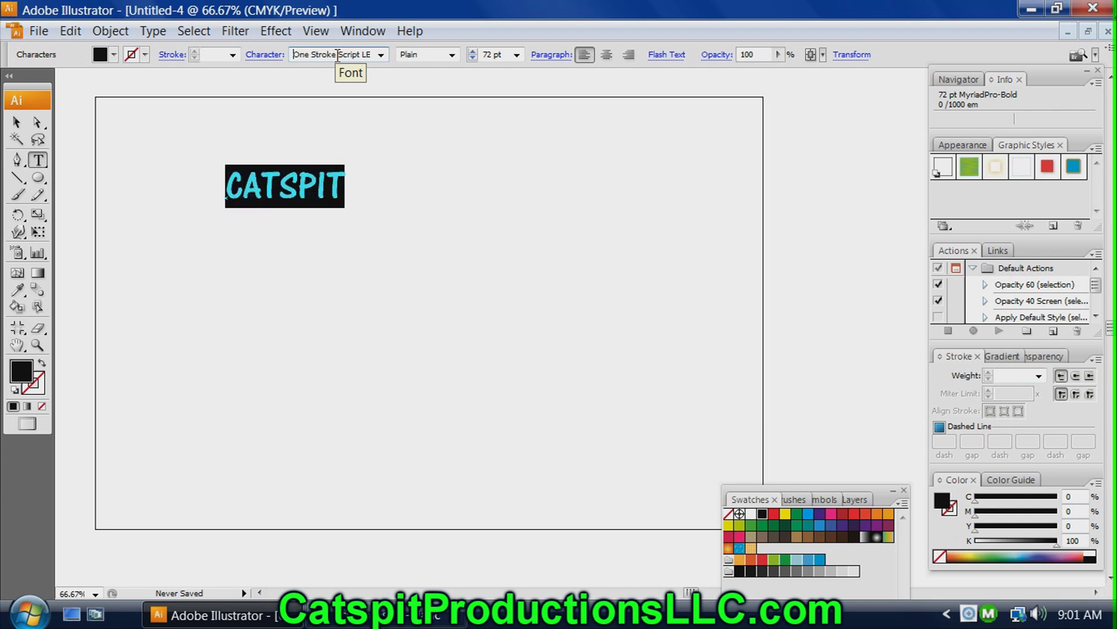
key("Down")
key("Down")
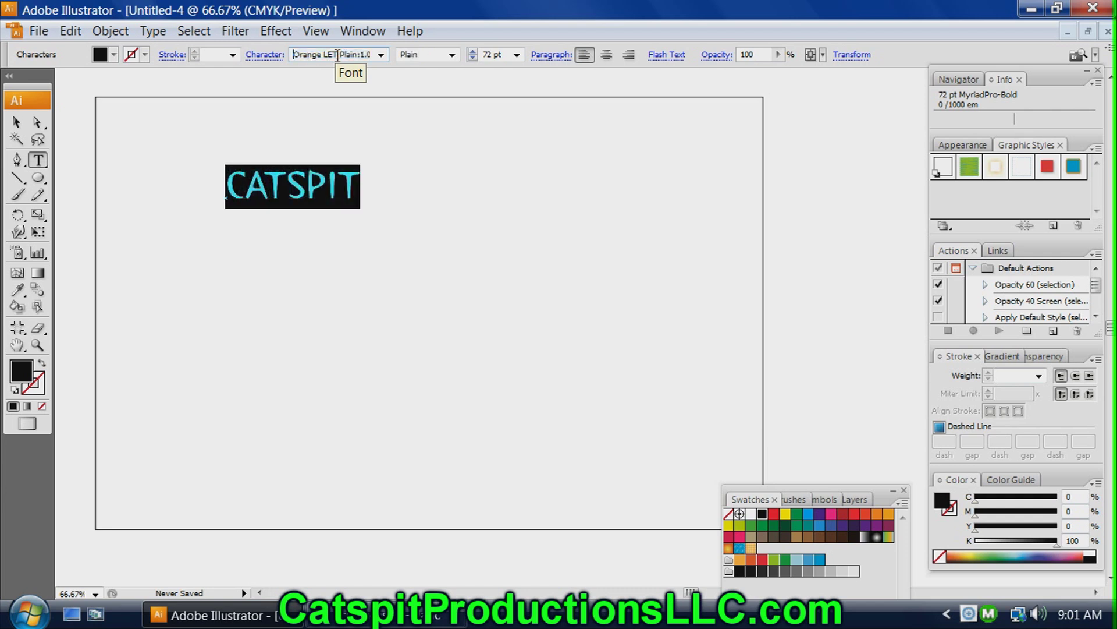
key("Down")
key("Down")
key("Down")
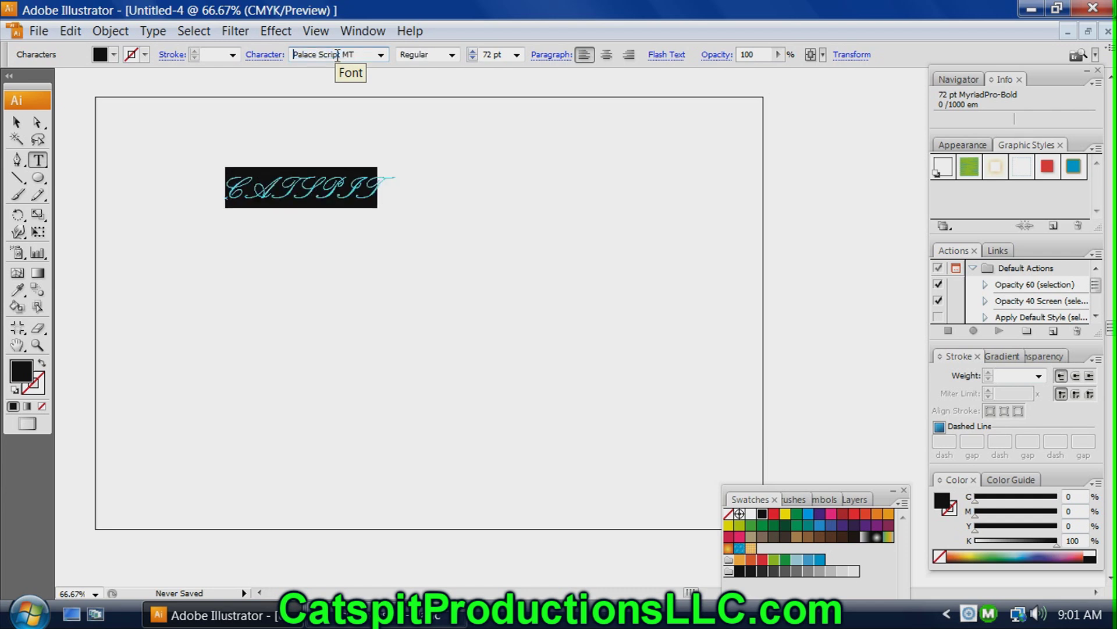
key("Down")
key("Down")
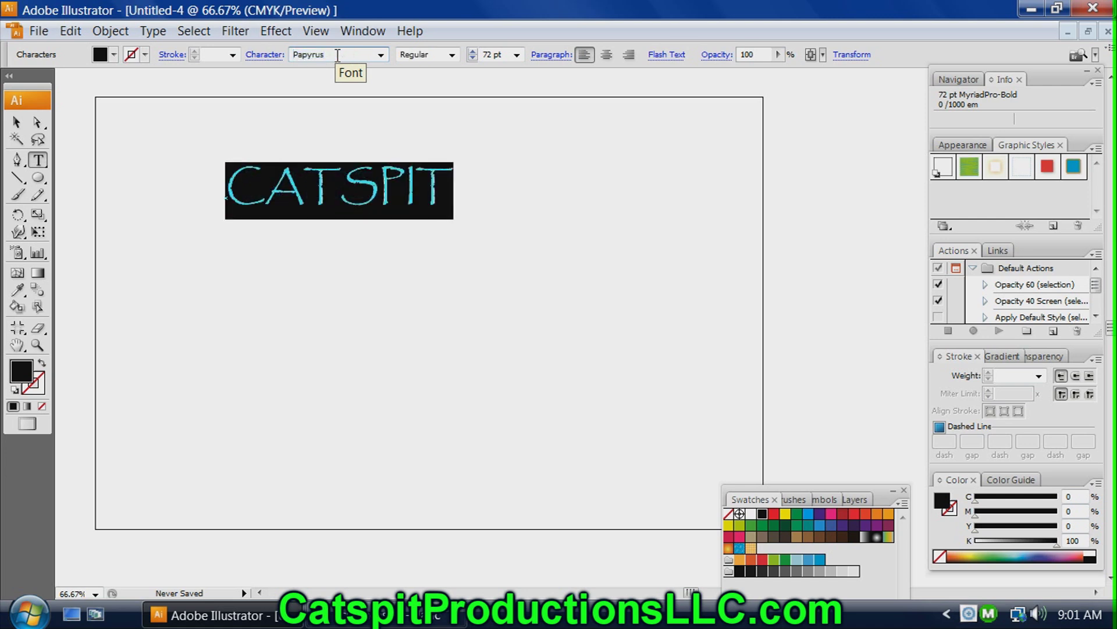
key("Down")
key("Down")
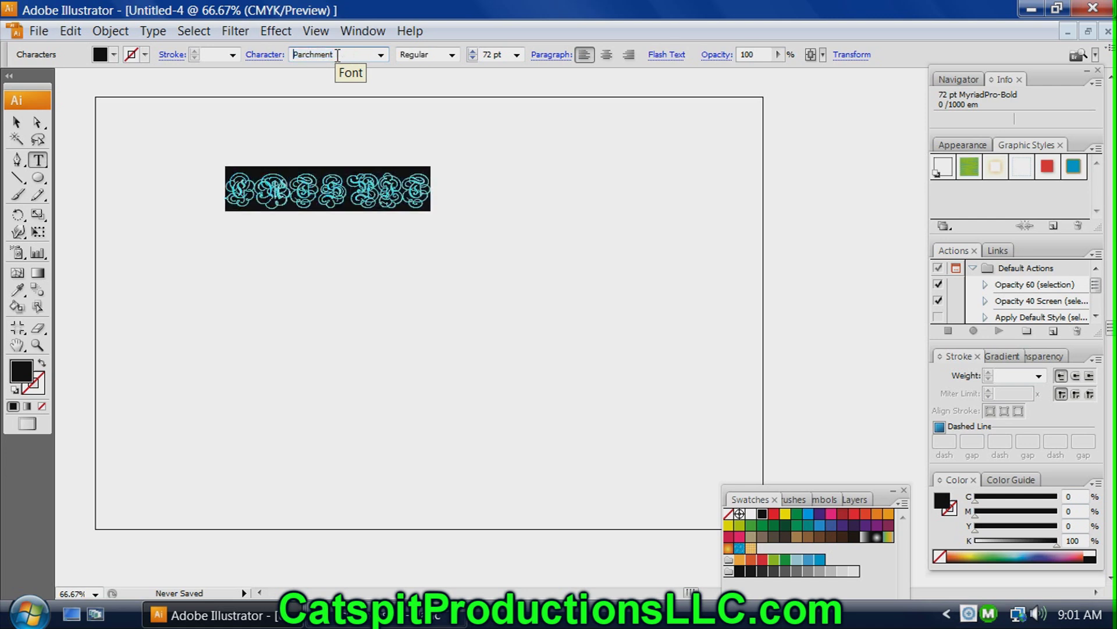
key("Down")
key("Down")
key("Down")
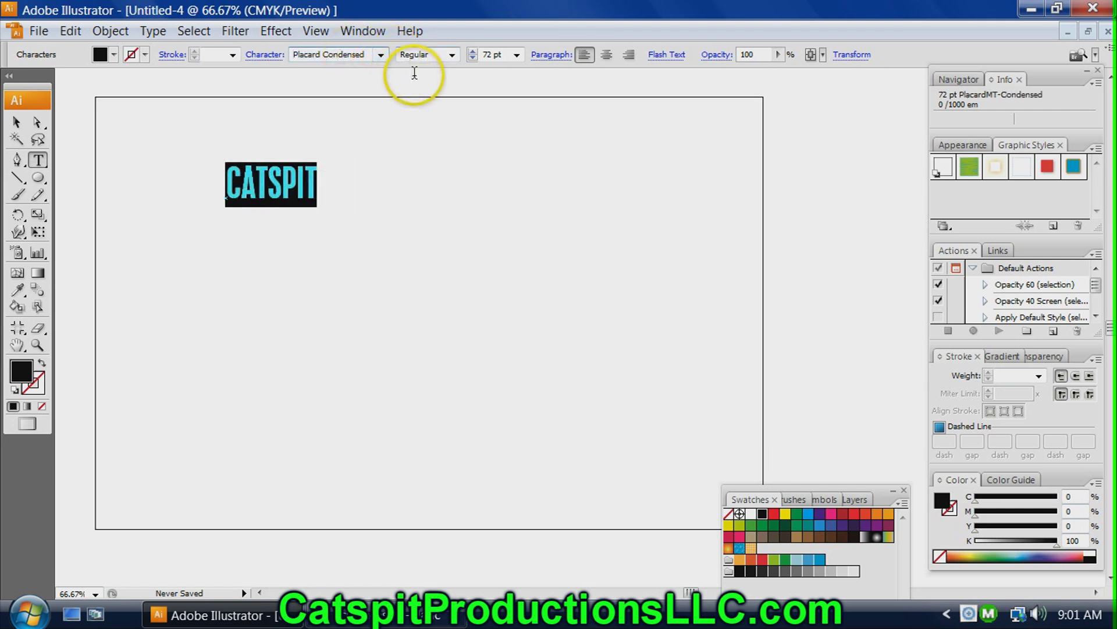
Choose the Regular style for the CATSPIT text and move the text object closer to the artboard's centre
left_click(452, 55)
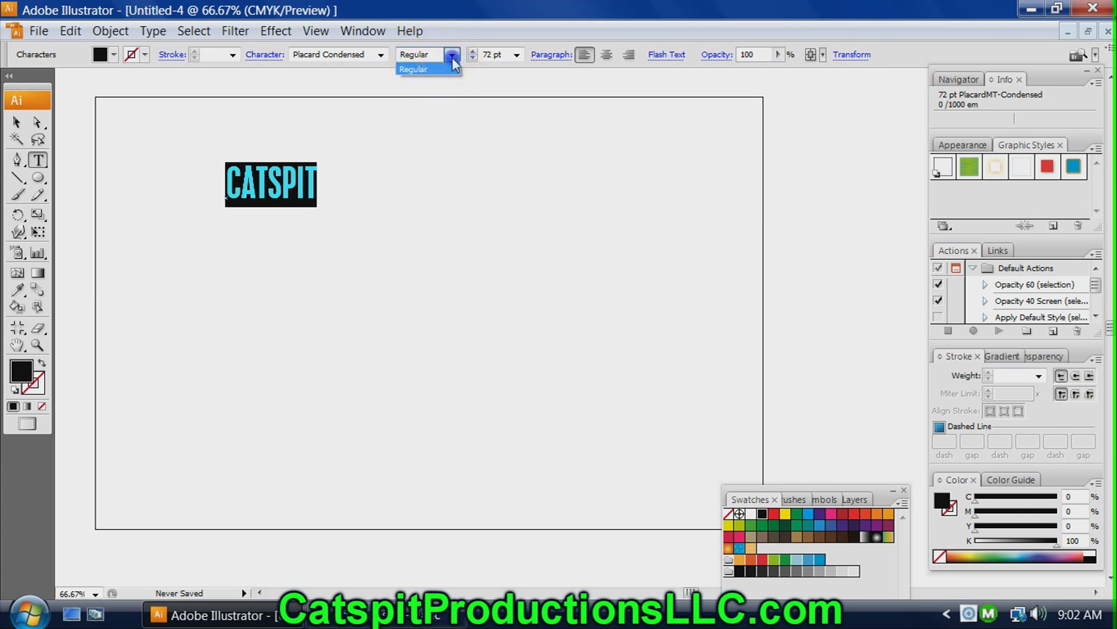
left_click(437, 70)
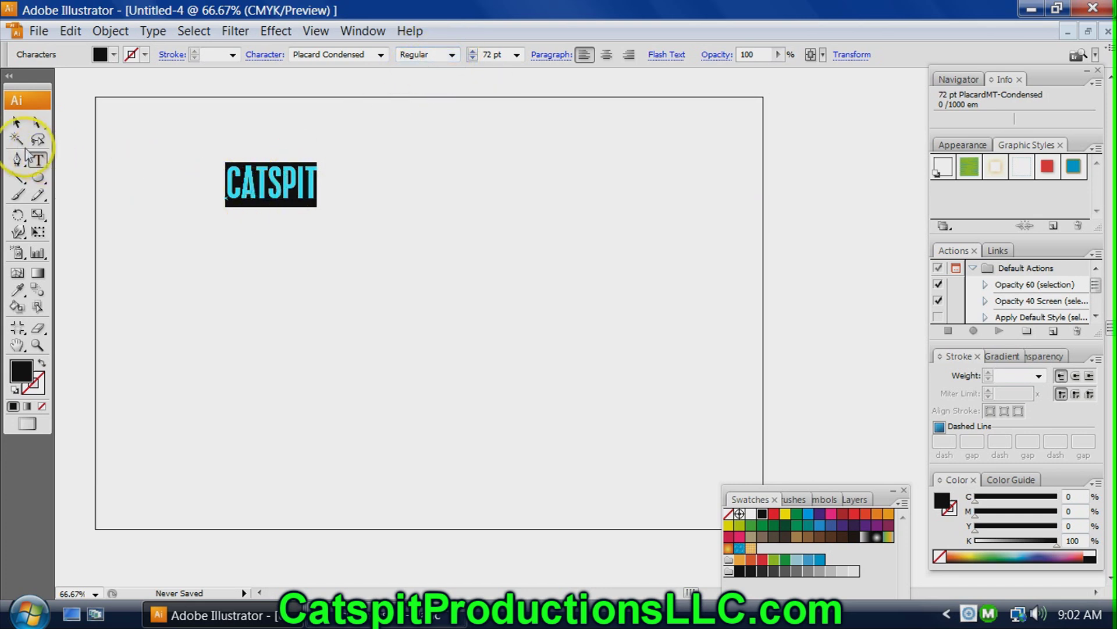
left_click(16, 122)
left_click_drag(263, 192, 381, 236)
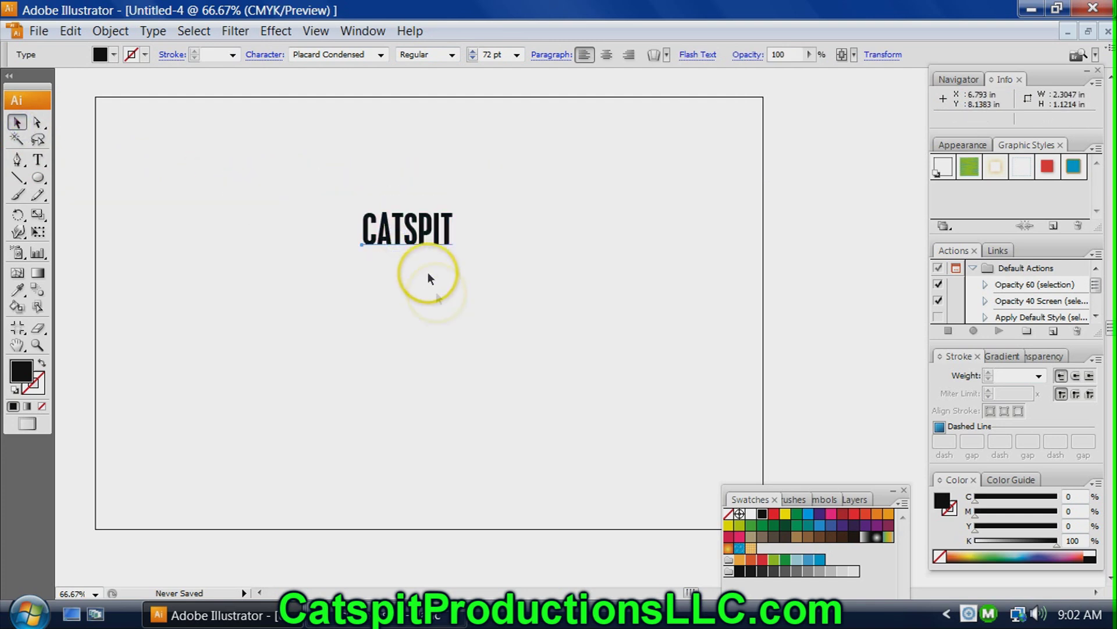
Set the CATSPIT text's font size to 100 pt
left_click(445, 245)
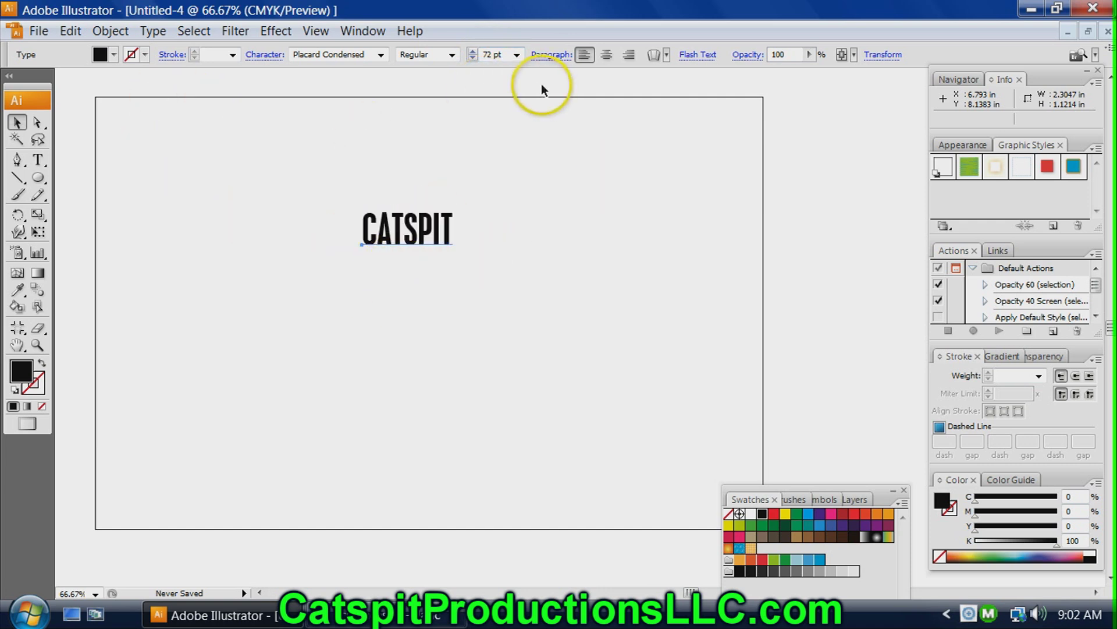
double_click(491, 55)
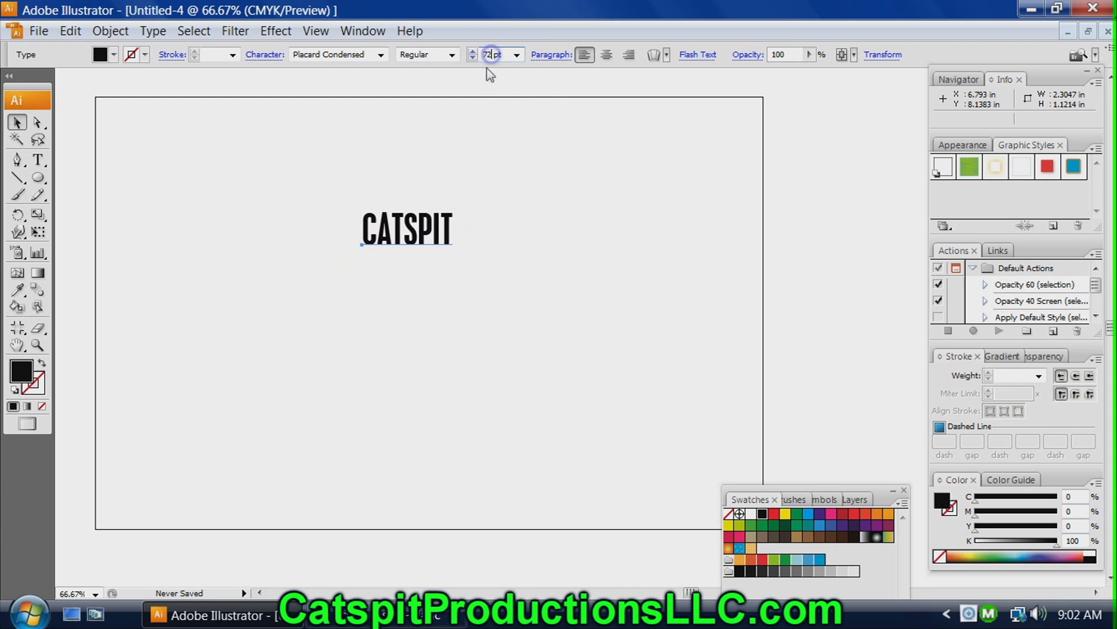
left_click(487, 55)
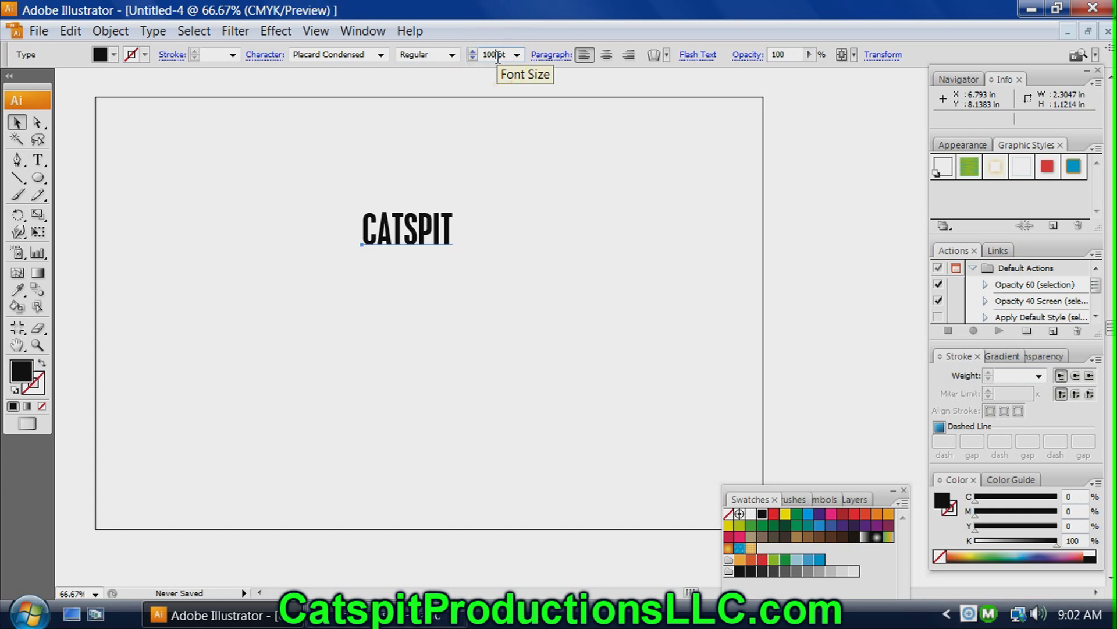
left_click(561, 206)
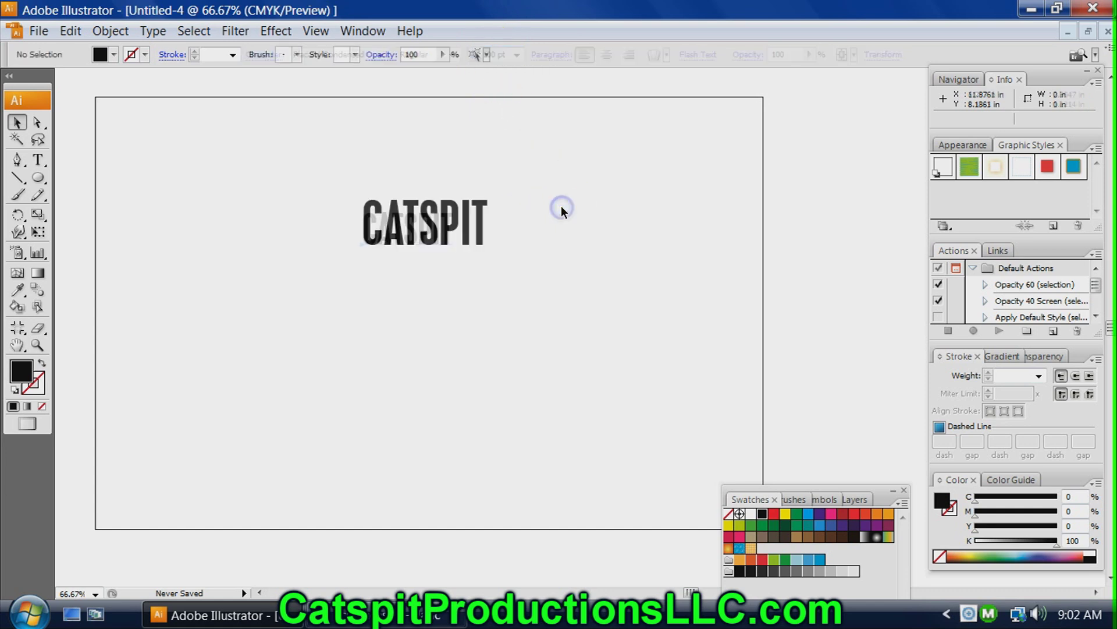
Select the CATSPIT text and set the Scale tool's reference point at the start of its baseline
left_click(443, 238)
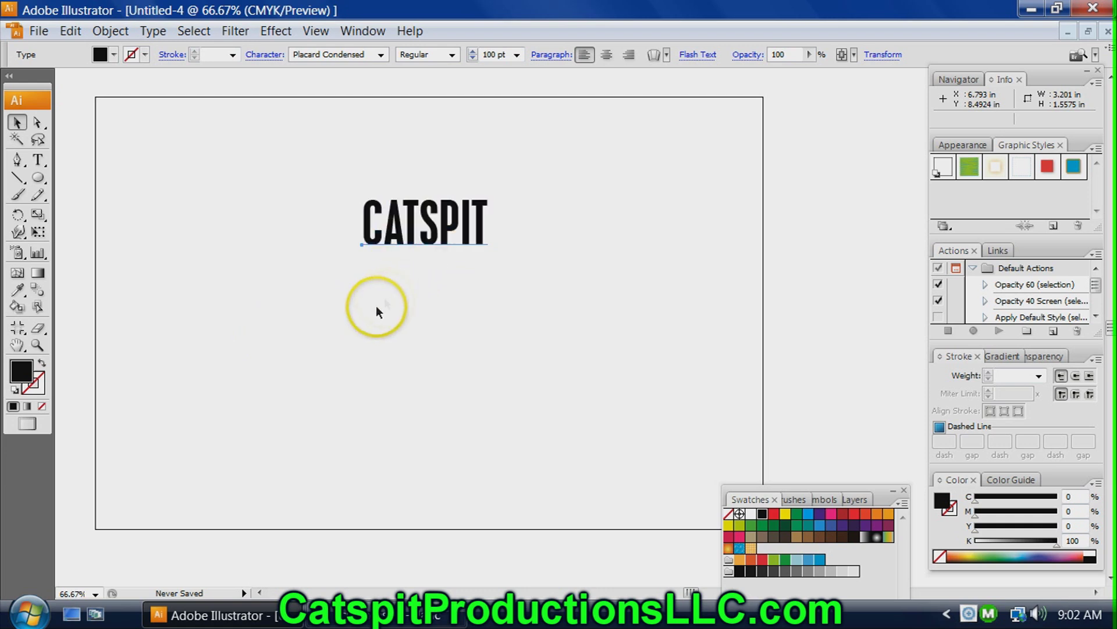
left_click(38, 215)
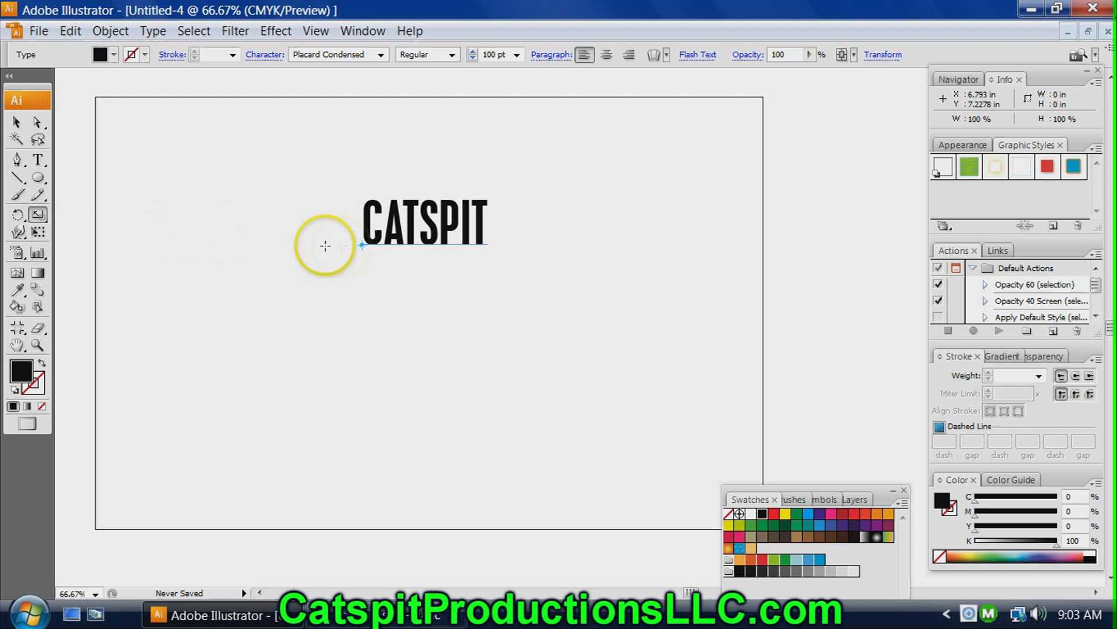
left_click(362, 245)
left_click_drag(362, 245, 361, 242)
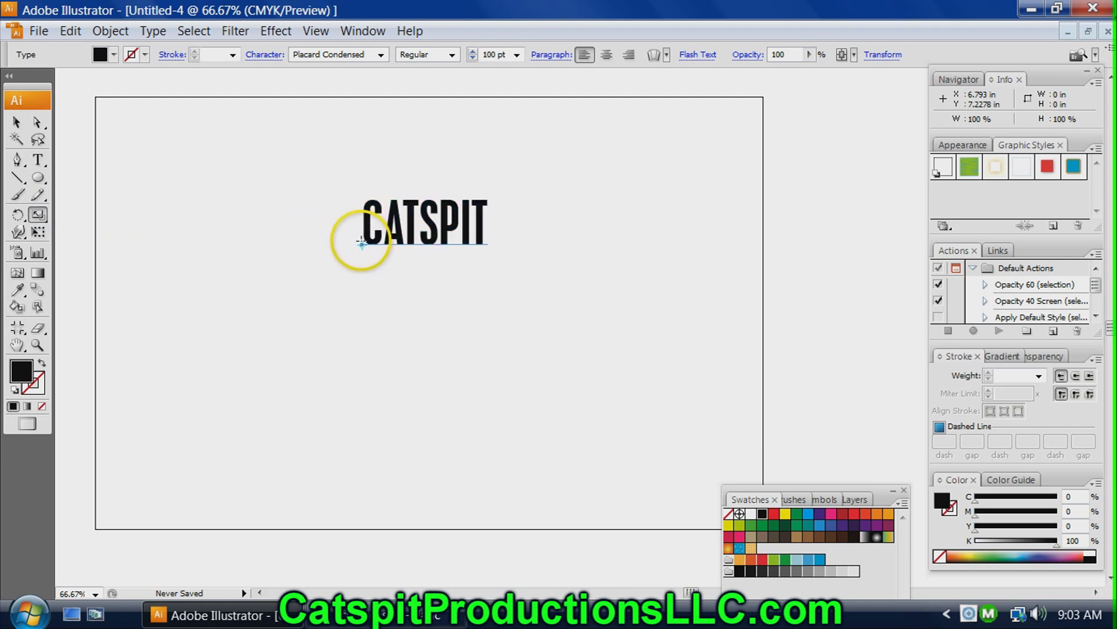
left_click(361, 246)
left_click(361, 247)
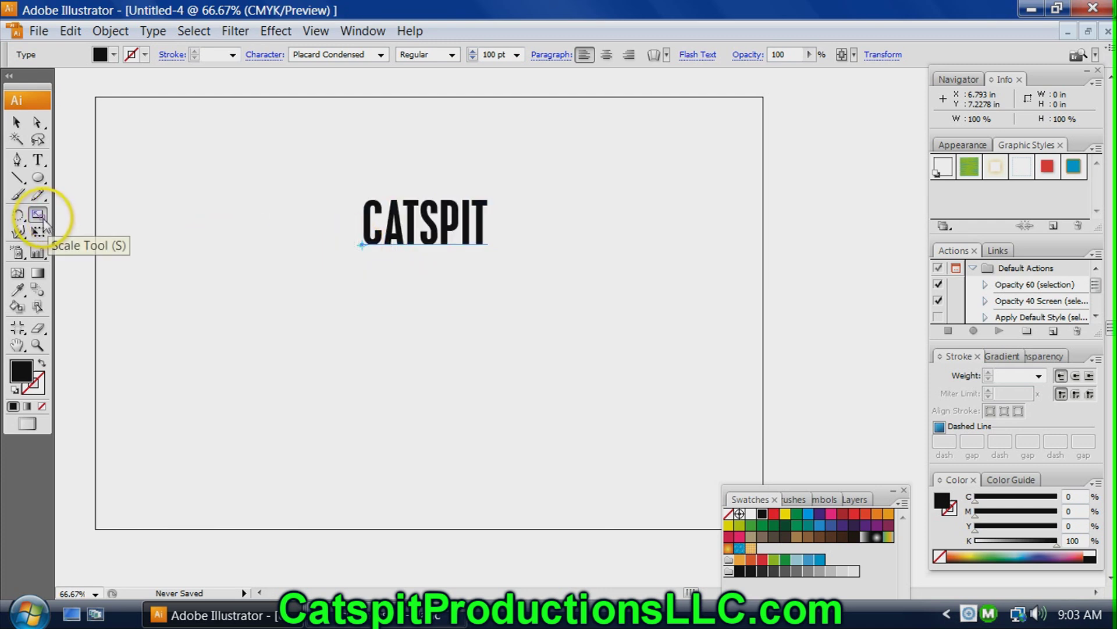
Move the CATSPIT text object slightly to the right, by about 0.125 in
left_click(17, 122)
left_click(415, 227)
mouse_move(415, 227)
left_mouse_down()
mouse_move(427, 291)
mouse_move(435, 265)
mouse_move(417, 226)
left_mouse_up()
Scale the CATSPIT text about its centre with the Scale tool, to about 139% width and 181% height
left_click(38, 215)
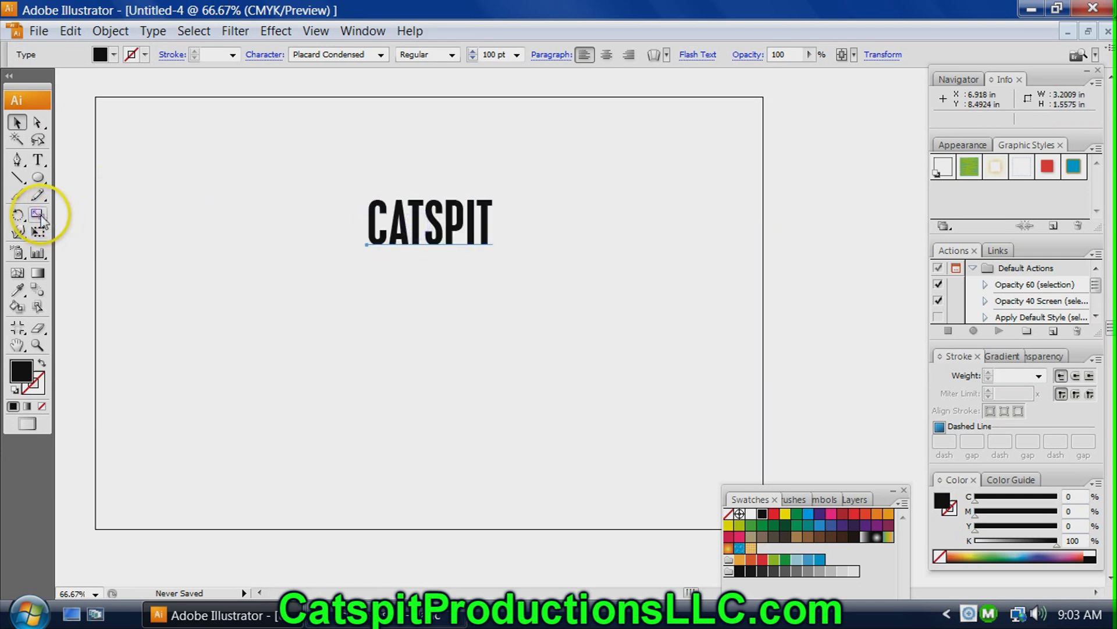
left_click(37, 216)
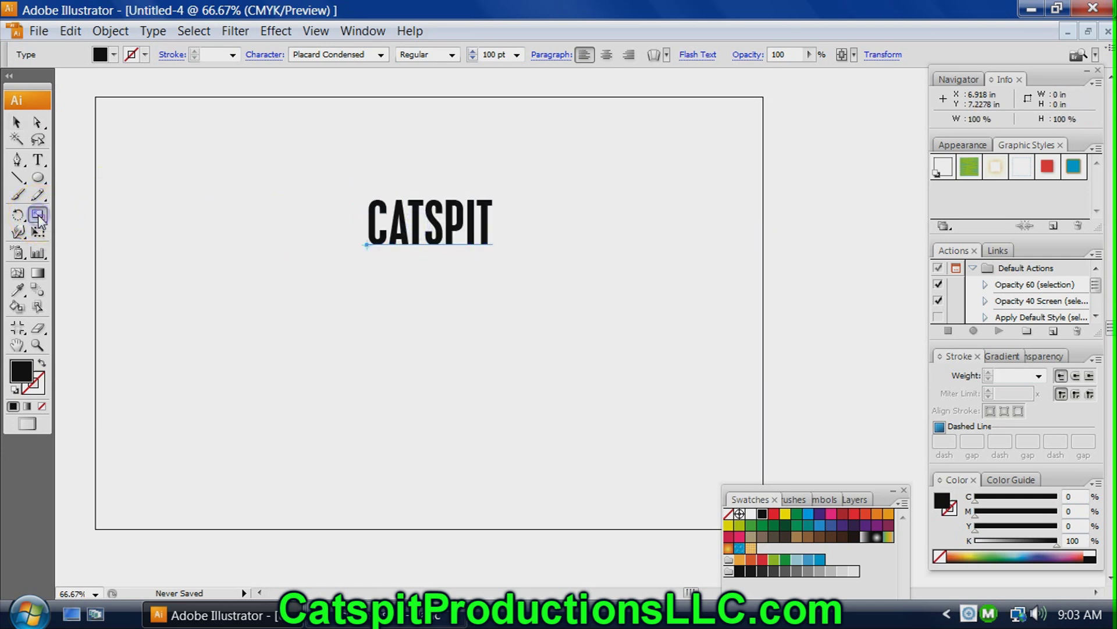
left_click(367, 245)
left_click_drag(491, 243, 513, 259)
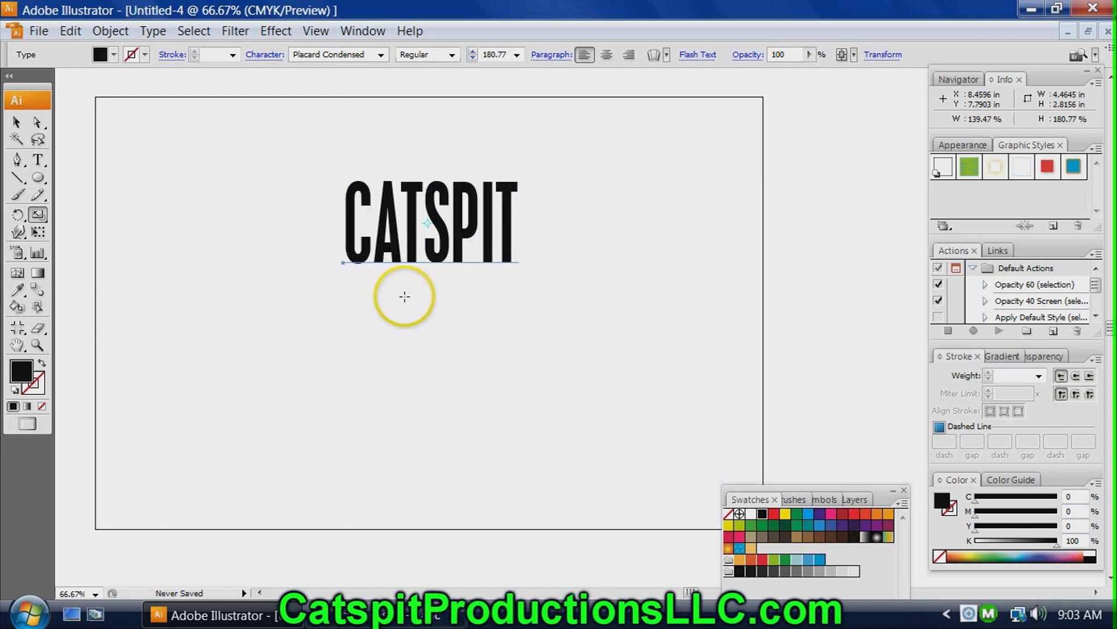
Scale CATSPIT from its baseline start, flipping it vertically and then back upright, to about 11.3 in wide by 4.4 in high
left_click(342, 263)
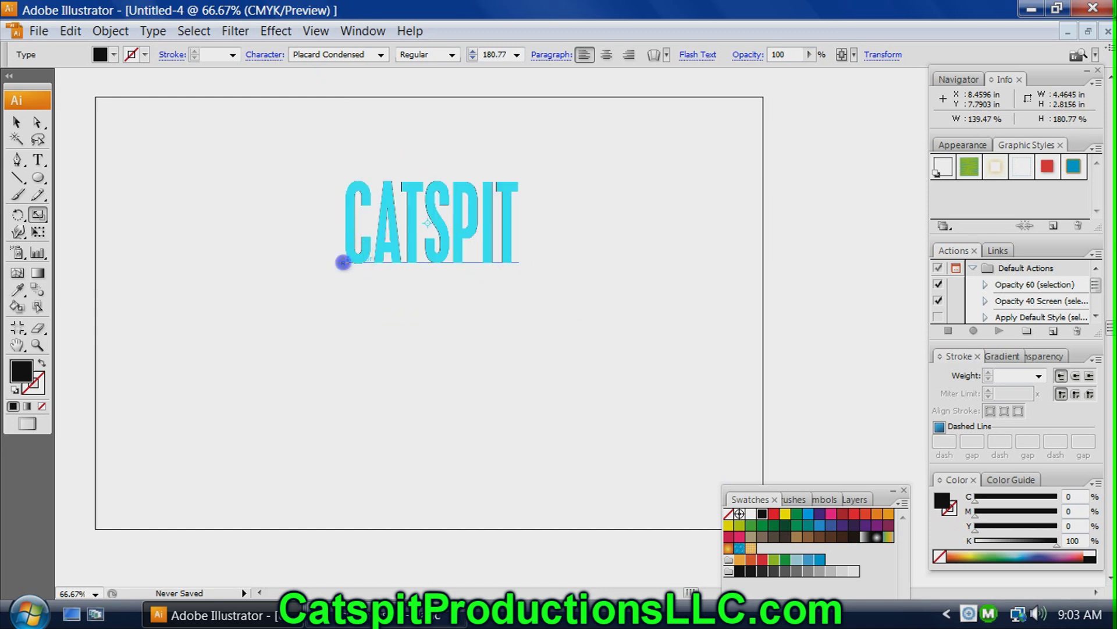
left_click_drag(512, 257, 535, 272)
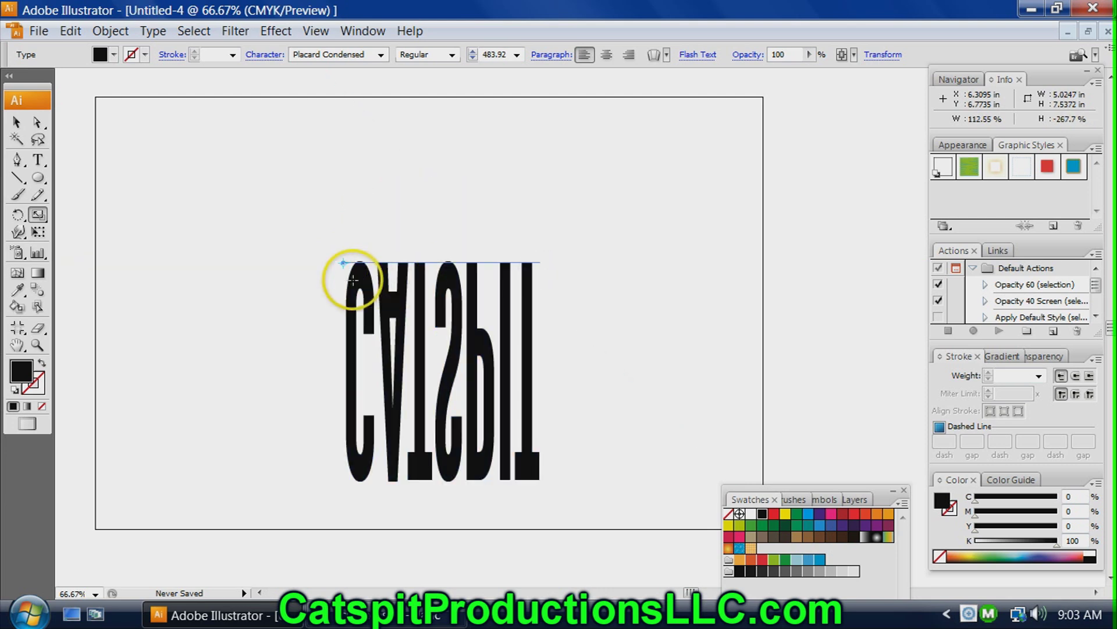
left_click_drag(332, 279, 354, 235)
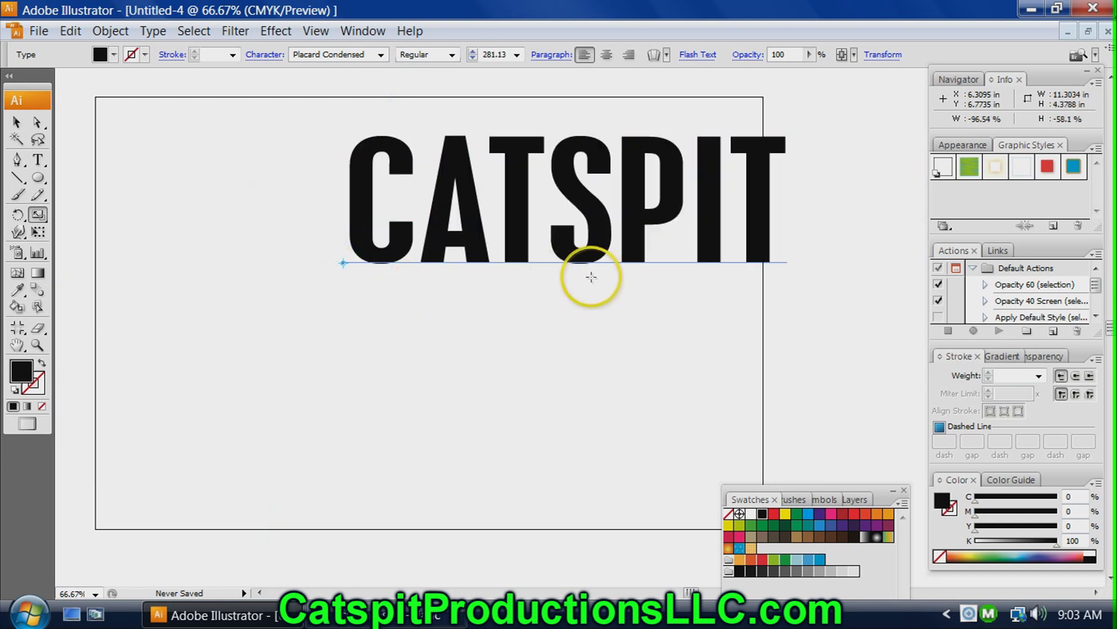
Set the scaling reference point near the middle of CATSPIT and enlarge it to about 16.5 in wide by 7.5 in high
left_click(445, 269)
mouse_move(429, 262)
left_mouse_down()
mouse_move(431, 282)
mouse_move(429, 257)
left_mouse_up()
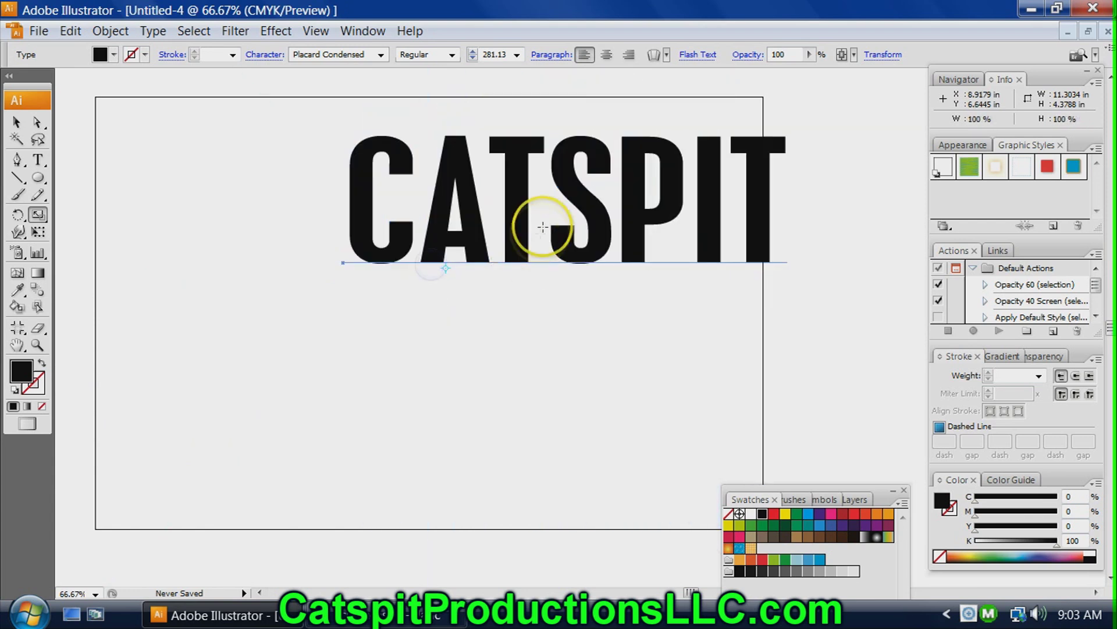
left_click(569, 201)
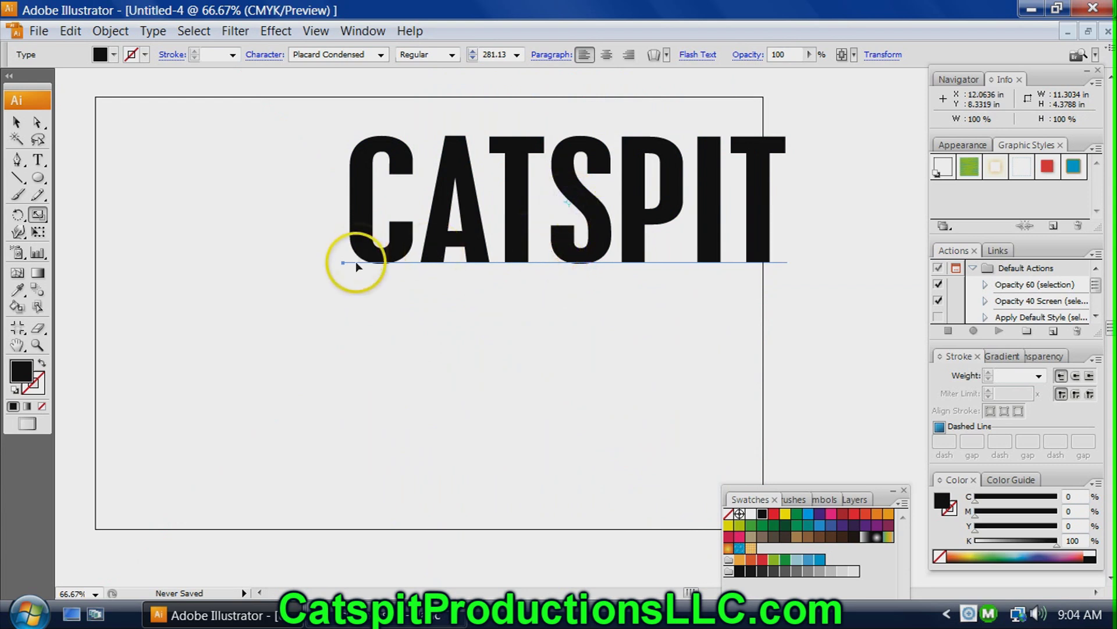
left_click_drag(355, 258, 257, 301)
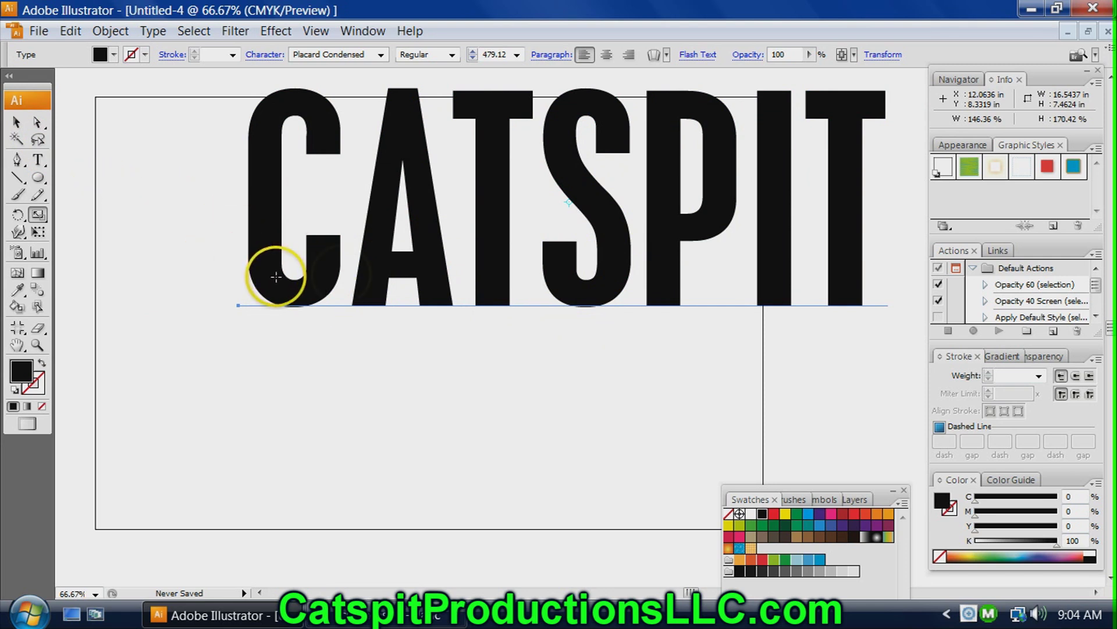
Move the enlarged CATSPIT text down and left so it fits inside the artboard
left_click(16, 122)
left_click(475, 220)
left_click_drag(475, 220, 344, 314)
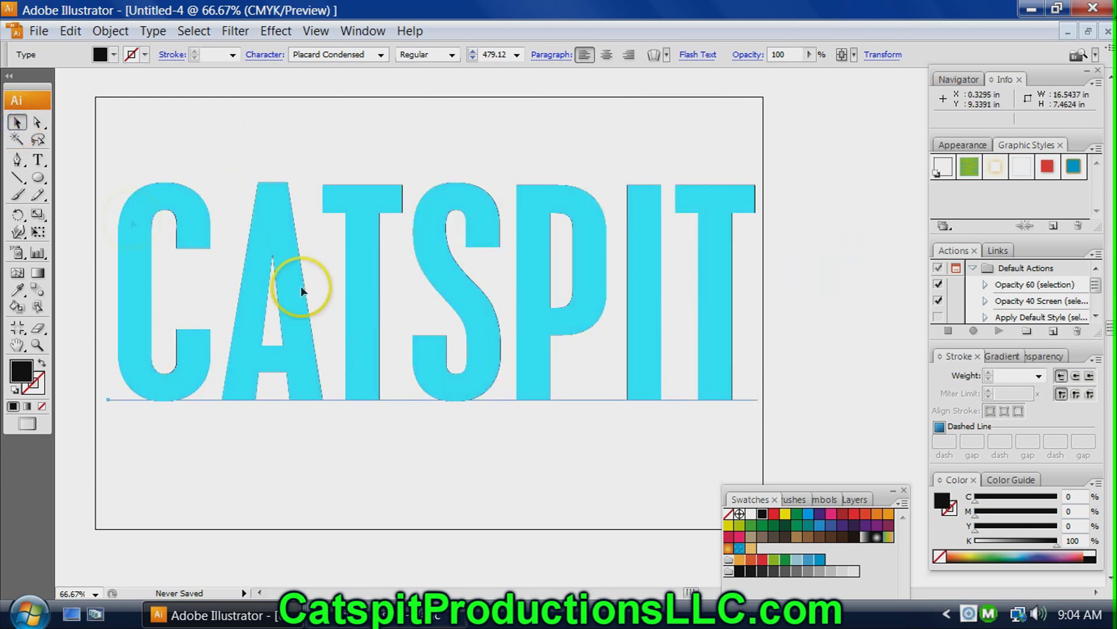
Set the Scale tool's reference point at the text's centre and widen CATSPIT to about 112% at 100% height
left_click(37, 214)
left_click(344, 360)
left_click(747, 401)
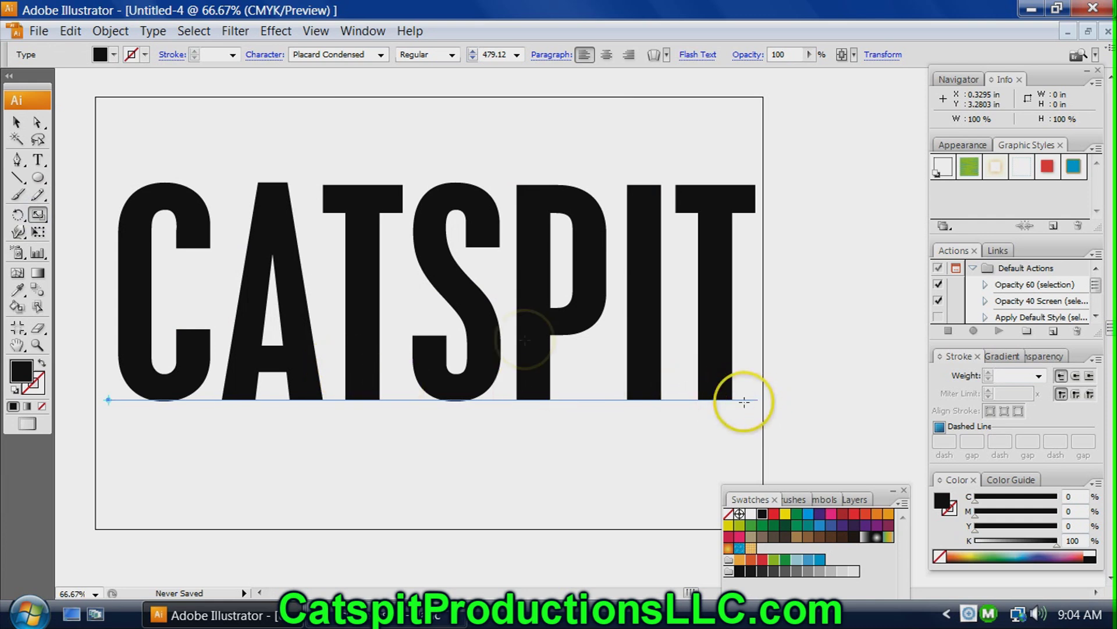
left_click(440, 292)
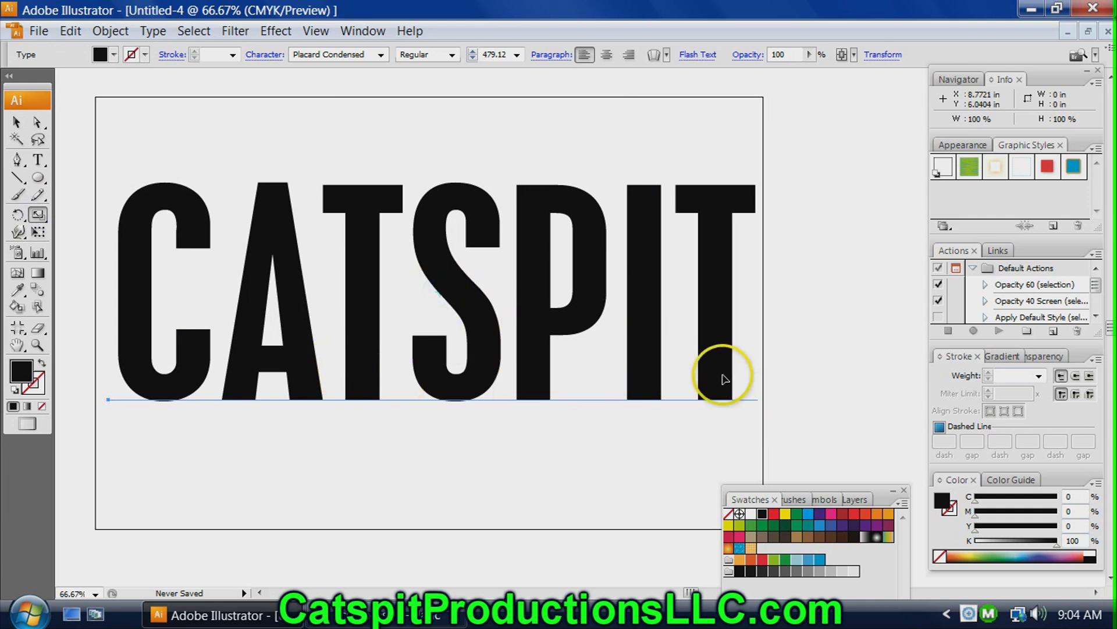
left_click_drag(747, 401, 775, 414)
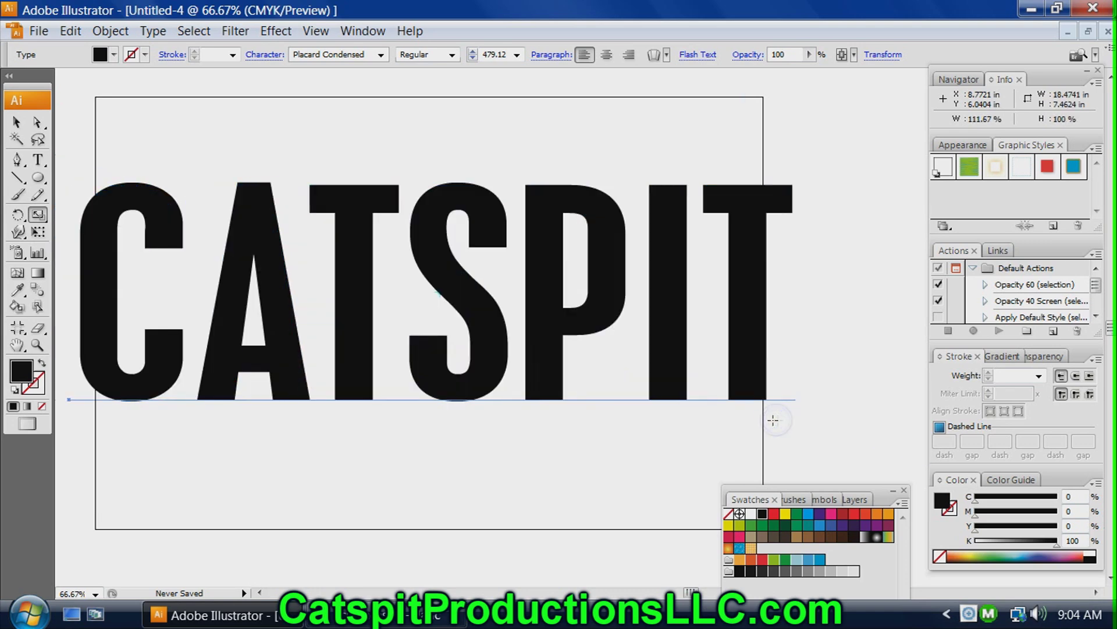
left_click(673, 400)
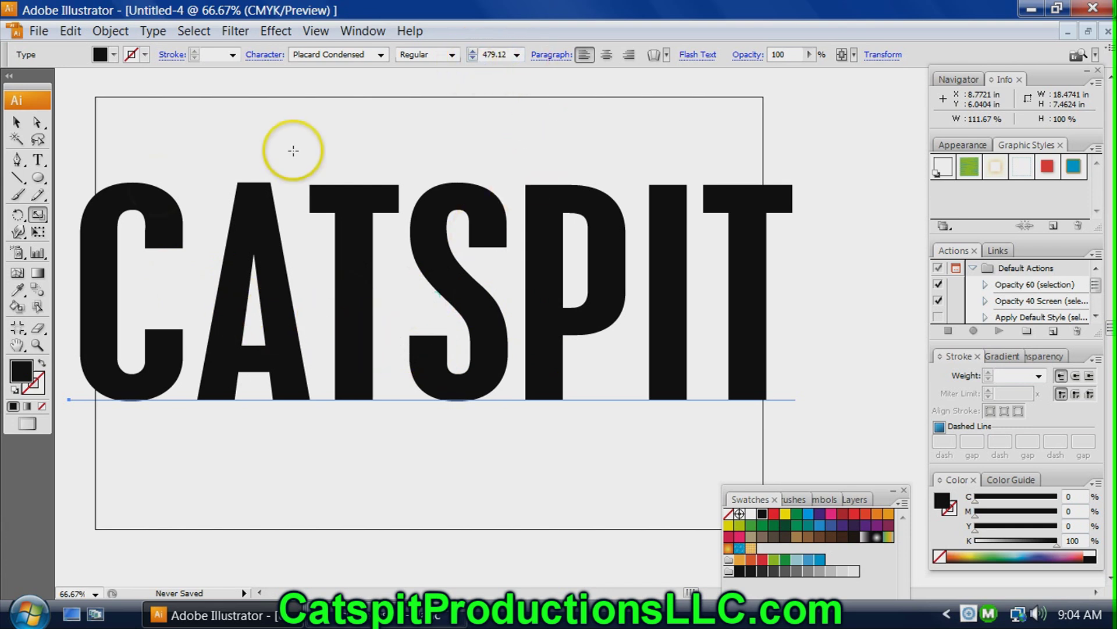
Move the widened CATSPIT text to the right and slightly up, with its start inside the artboard
left_click(17, 123)
left_click(256, 249)
left_click_drag(257, 250, 324, 237)
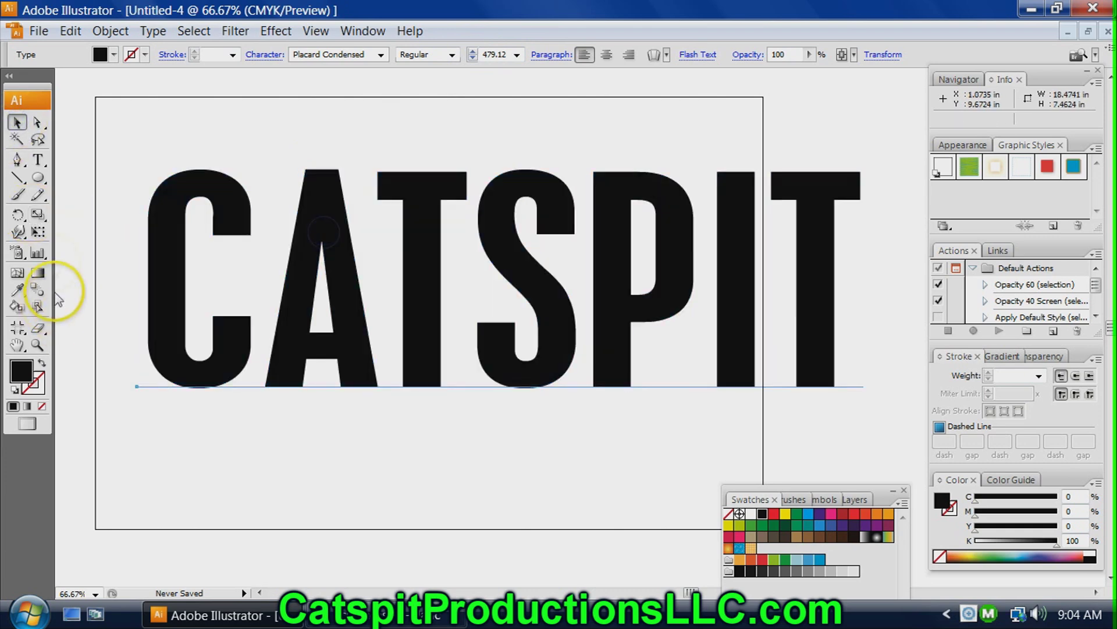
Reshape CATSPIT with the Free Transform tool into tall, narrow lettering about 6.6 in wide by 10.9 in high
left_click(39, 232)
left_click(301, 362)
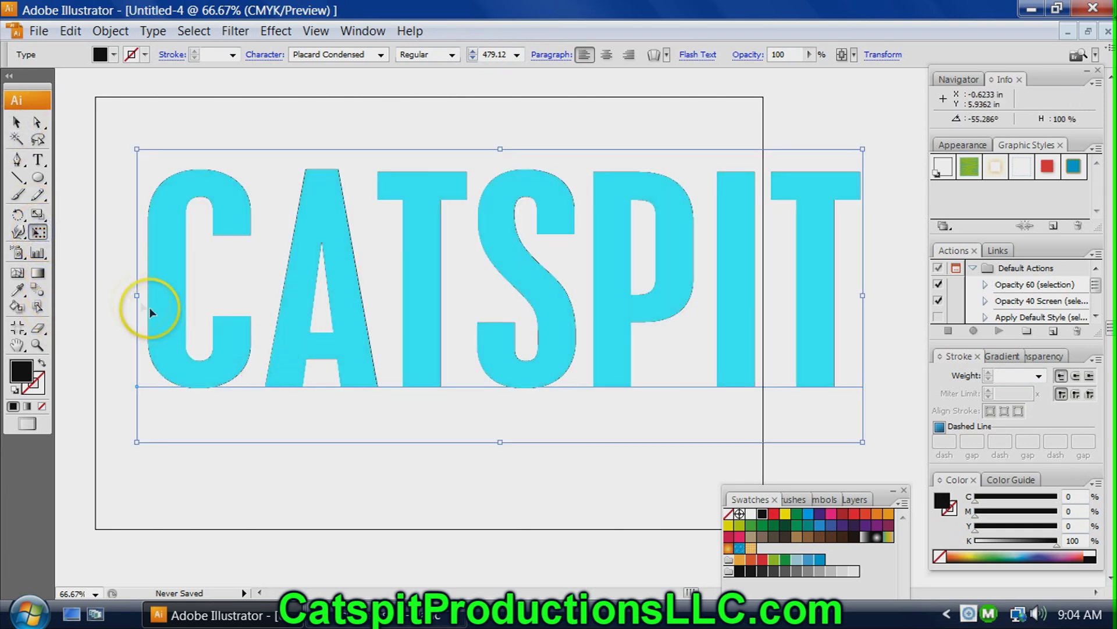
left_click_drag(139, 295, 408, 314)
left_click_drag(407, 149, 117, 242)
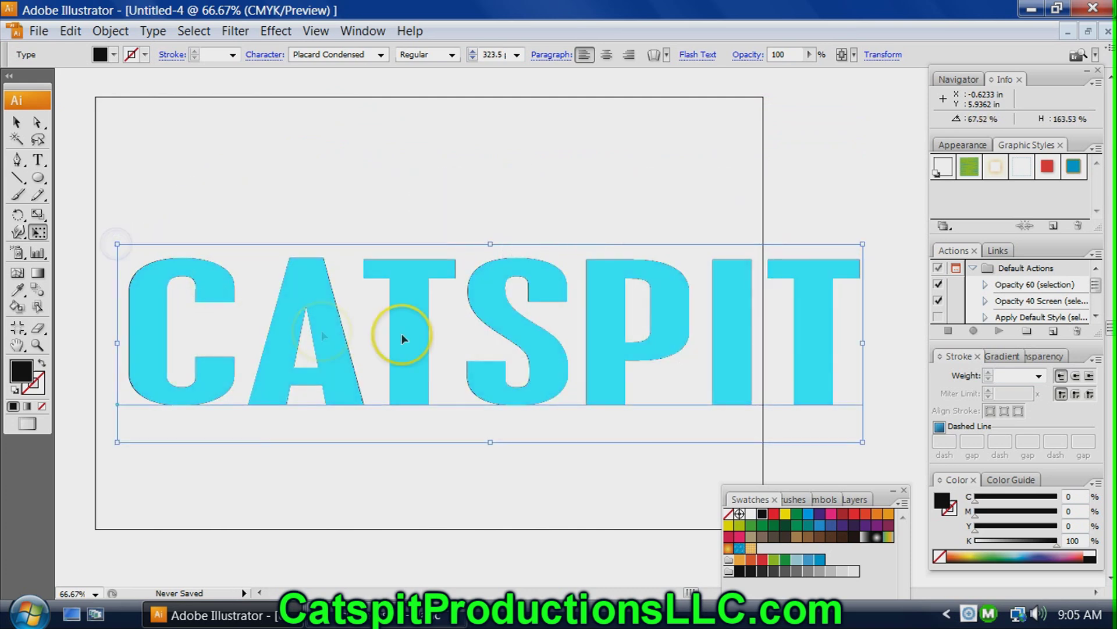
left_click_drag(489, 243, 490, 128)
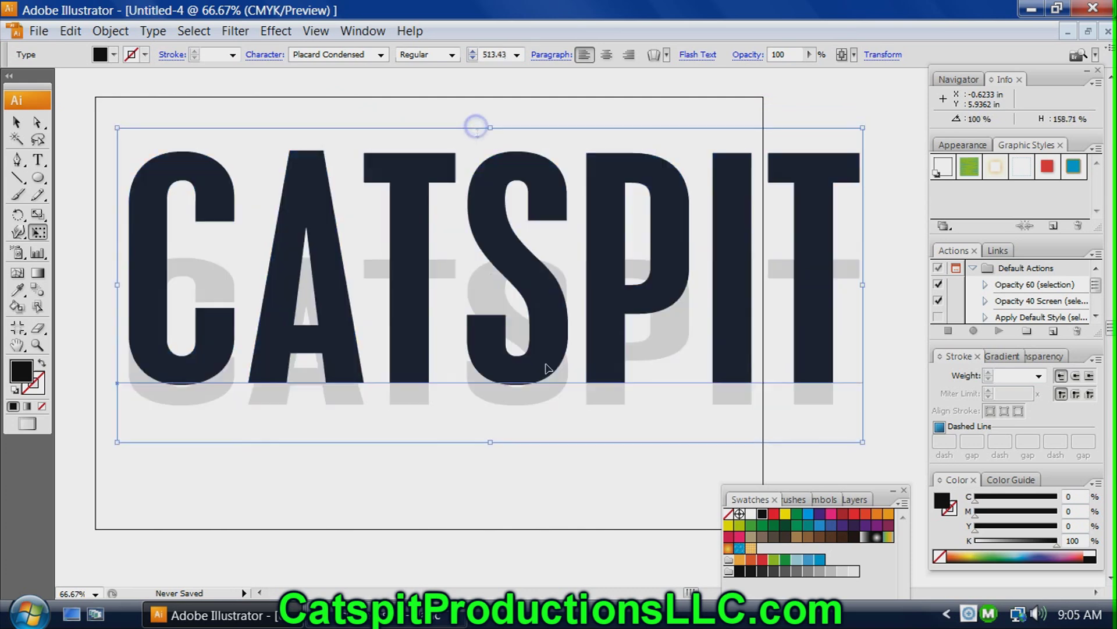
left_click_drag(490, 442, 490, 557)
left_click_drag(860, 344, 378, 344)
Move the tall CATSPIT text to about the middle of the artboard
left_click(14, 123)
left_click_drag(185, 235, 384, 217)
left_click(446, 365)
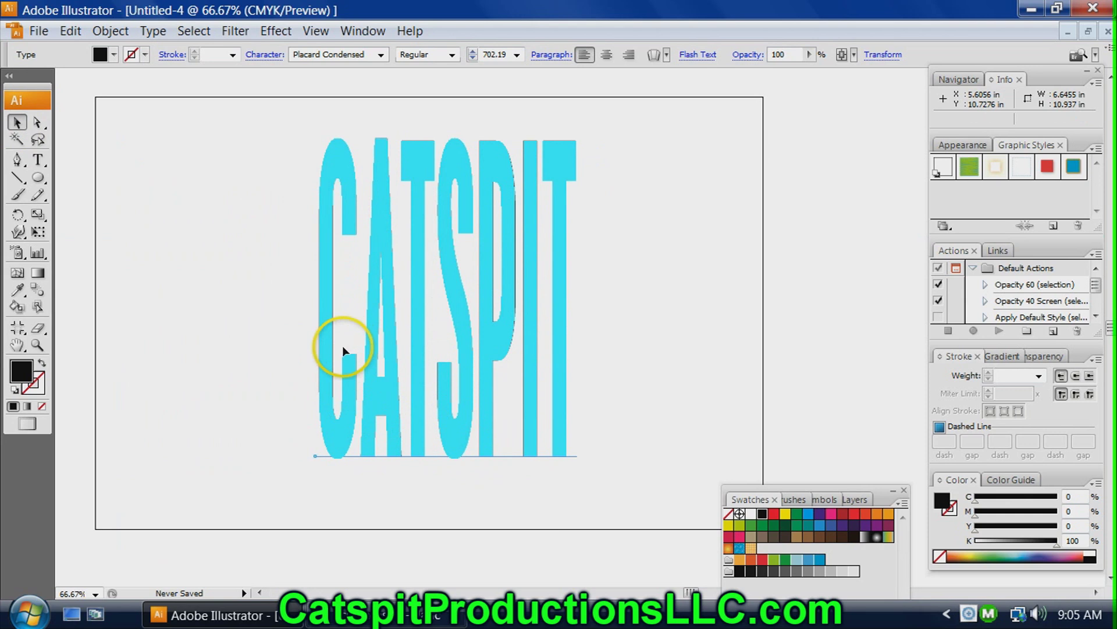
left_click(187, 210)
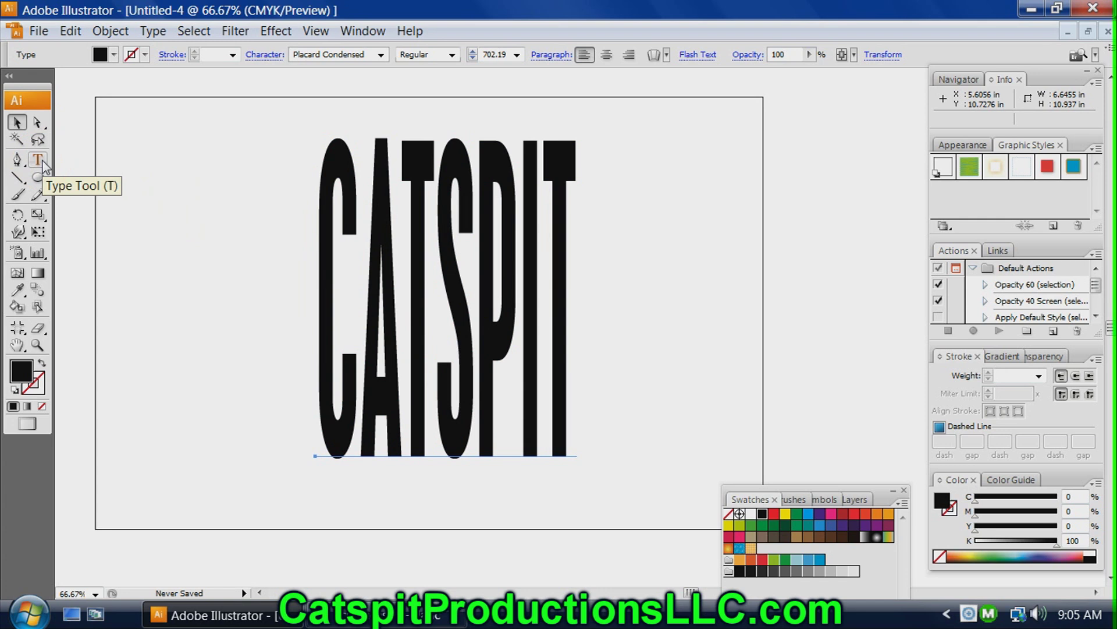
left_click(37, 216)
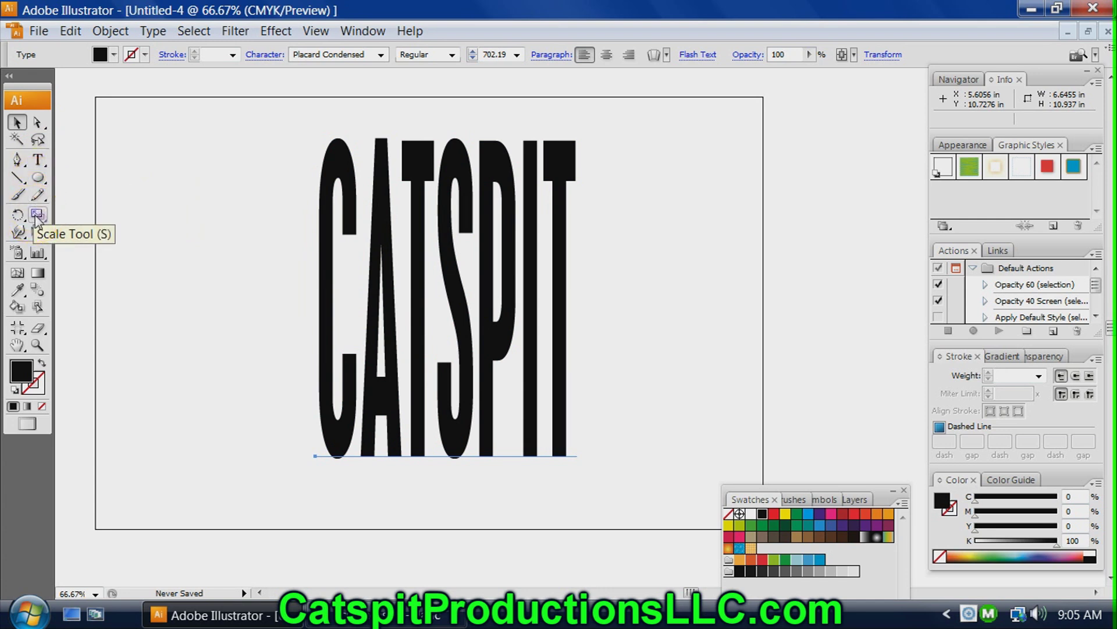
left_click(39, 233)
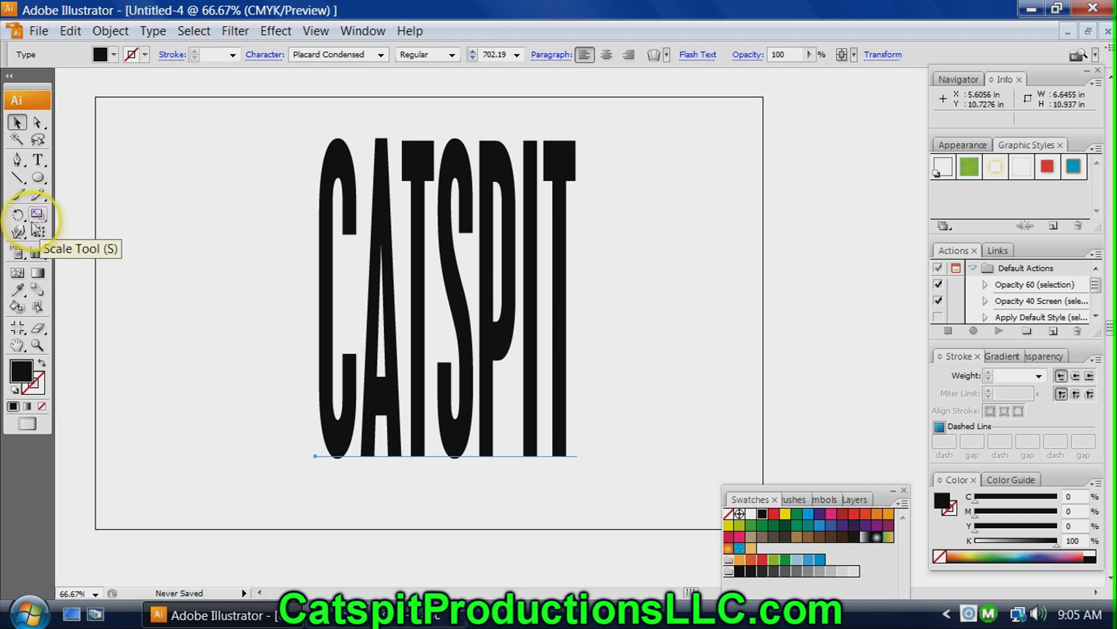
left_click_drag(419, 271, 419, 271)
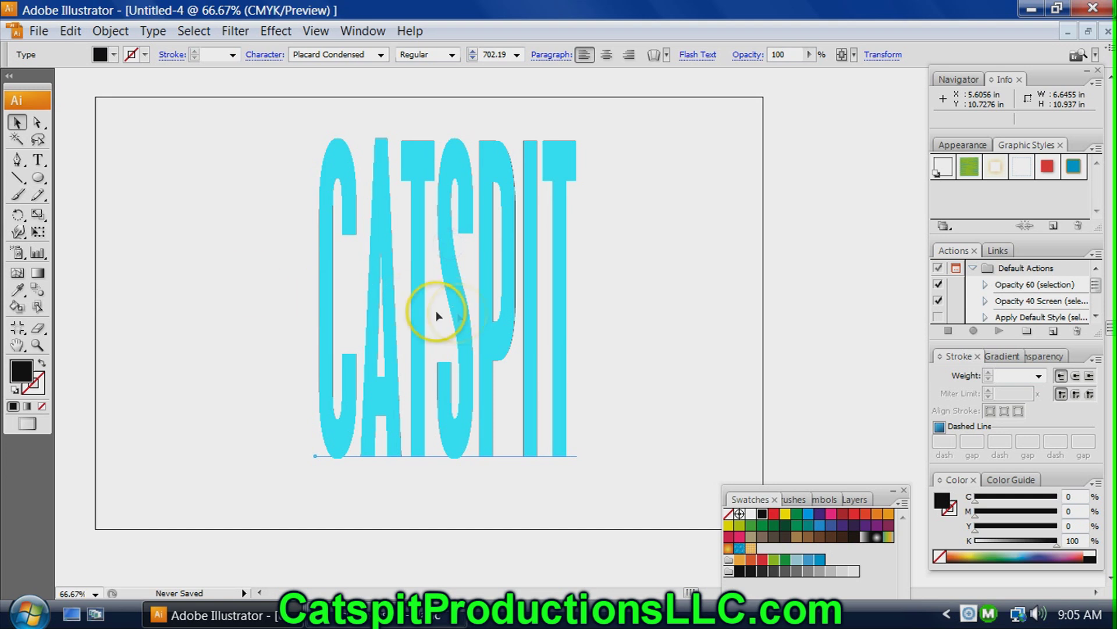
left_click_drag(438, 315, 438, 315)
Rotate the CATSPIT text counterclockwise by about 31° around the start of its baseline
left_click(18, 215)
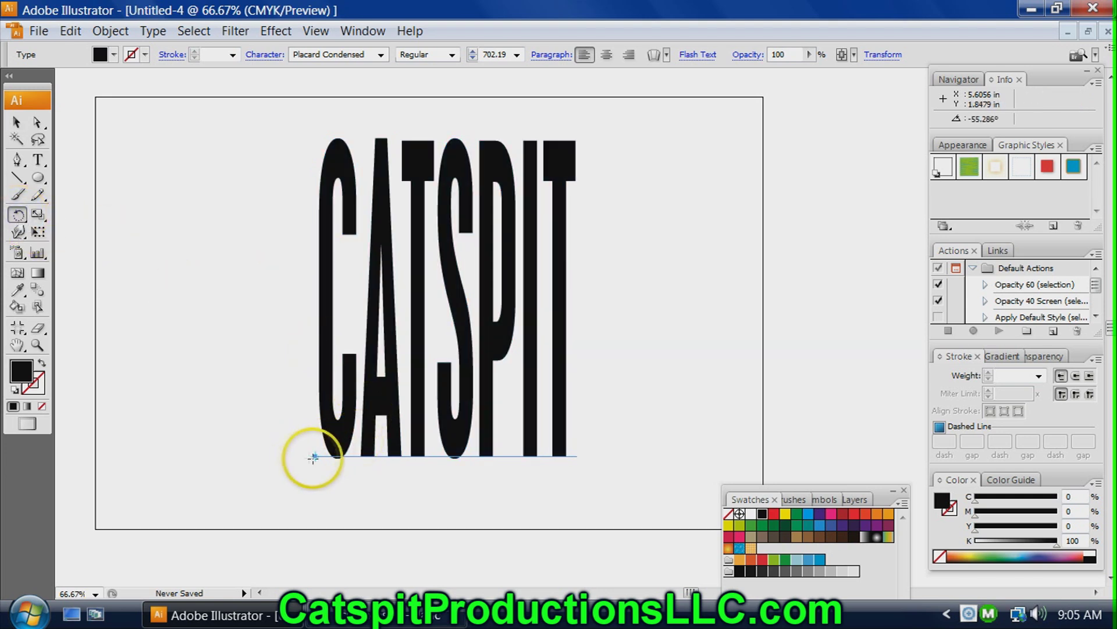
left_click_drag(314, 456, 315, 458)
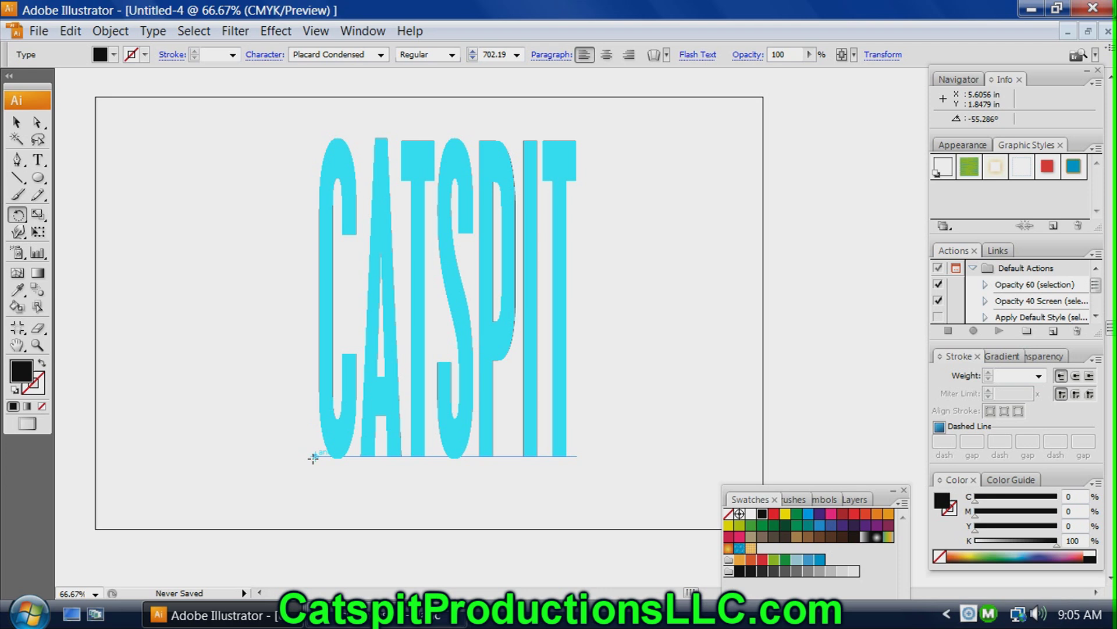
left_click(315, 457)
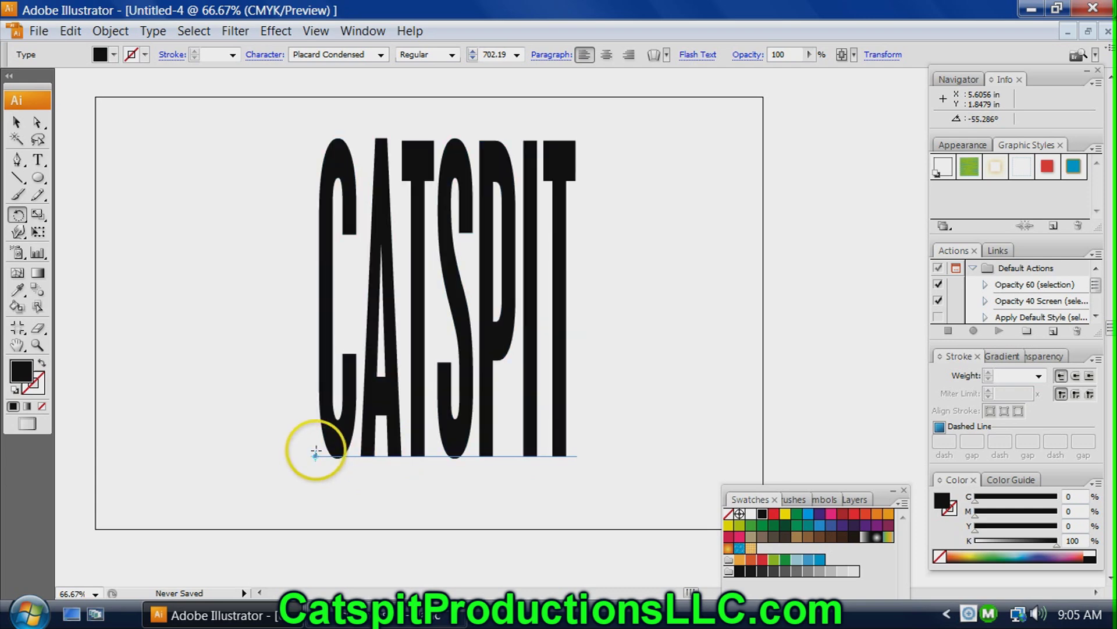
left_click_drag(569, 157, 382, 73)
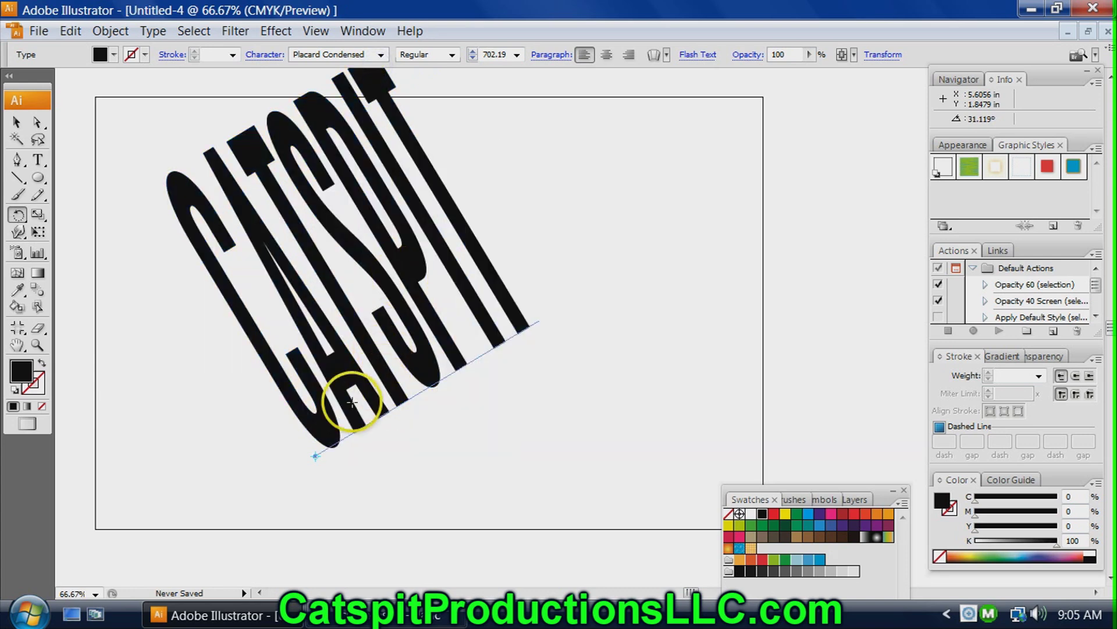
Shorten the rotated CATSPIT text along its height with the Free Transform tool, to about 7.3 in wide by 6.1 in high overall
left_click(17, 122)
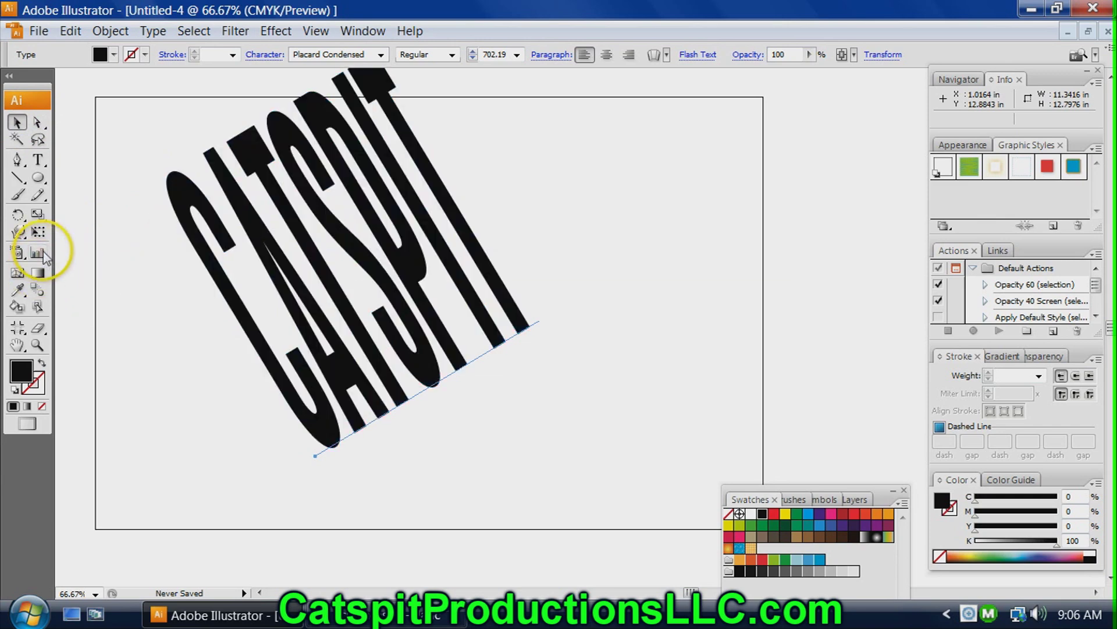
left_click(38, 232)
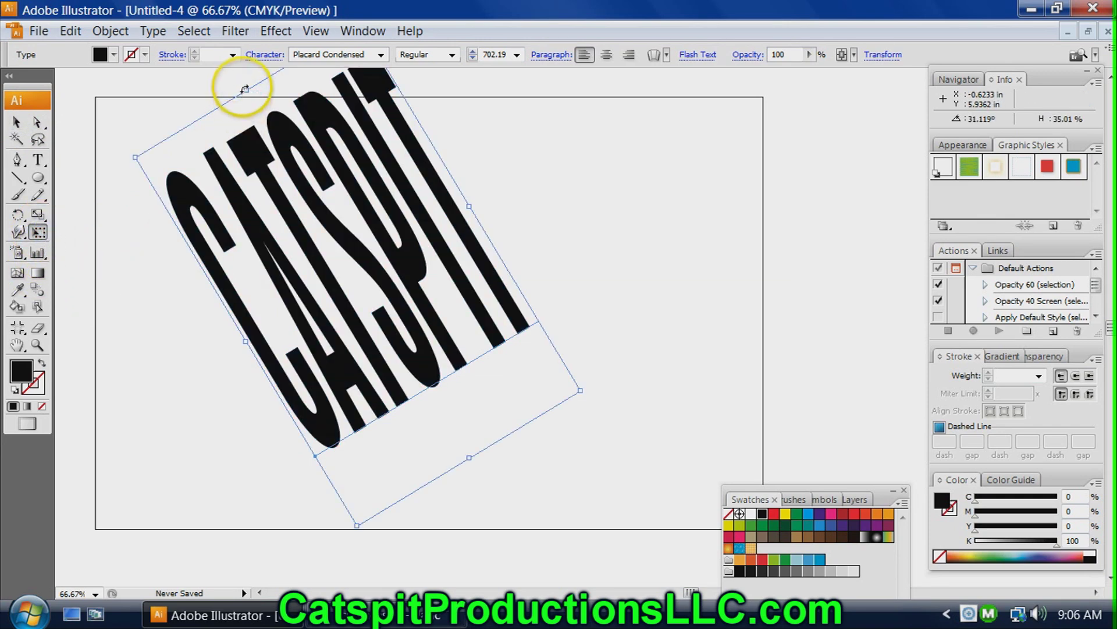
left_click_drag(244, 88, 421, 347)
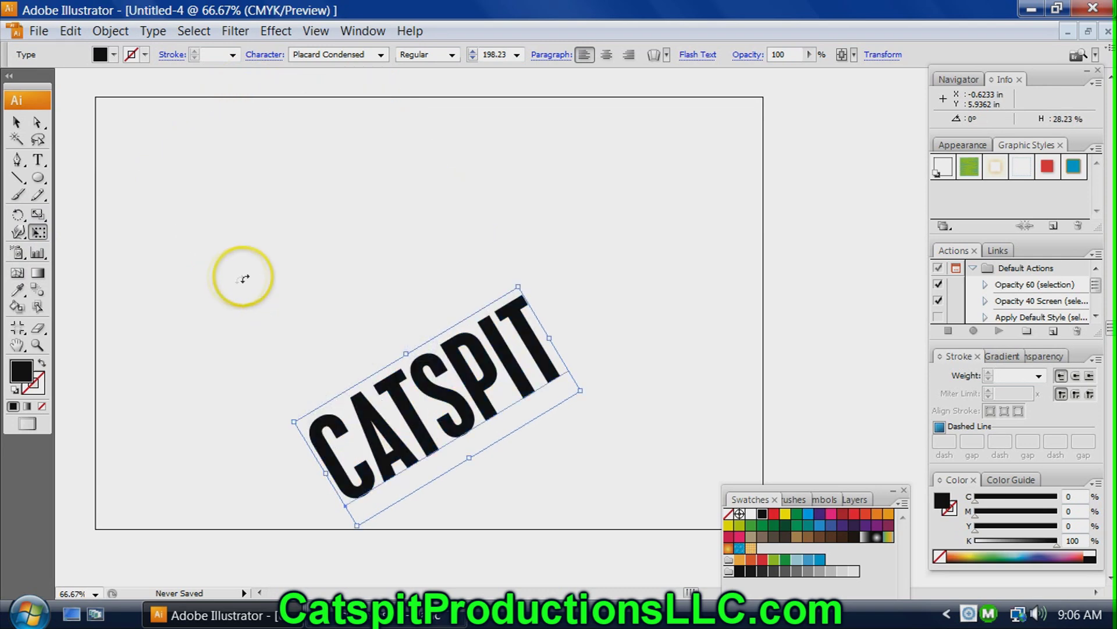
Move the rotated CATSPIT text into the upper-left corner of the artboard and deselect it
left_click(17, 122)
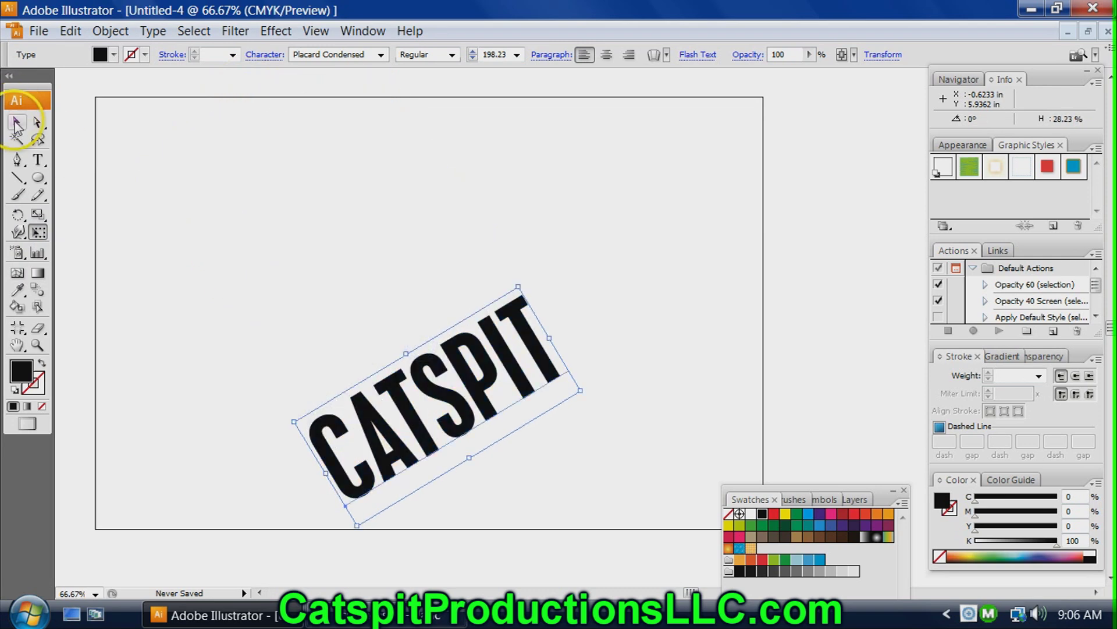
left_click_drag(414, 420, 348, 291)
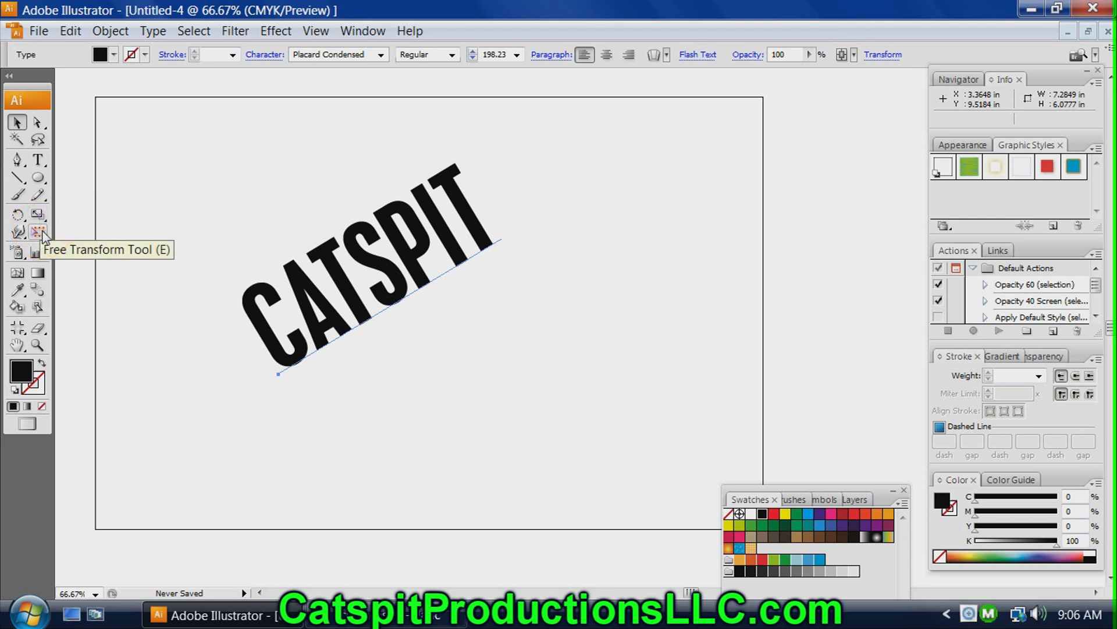
left_click(17, 216)
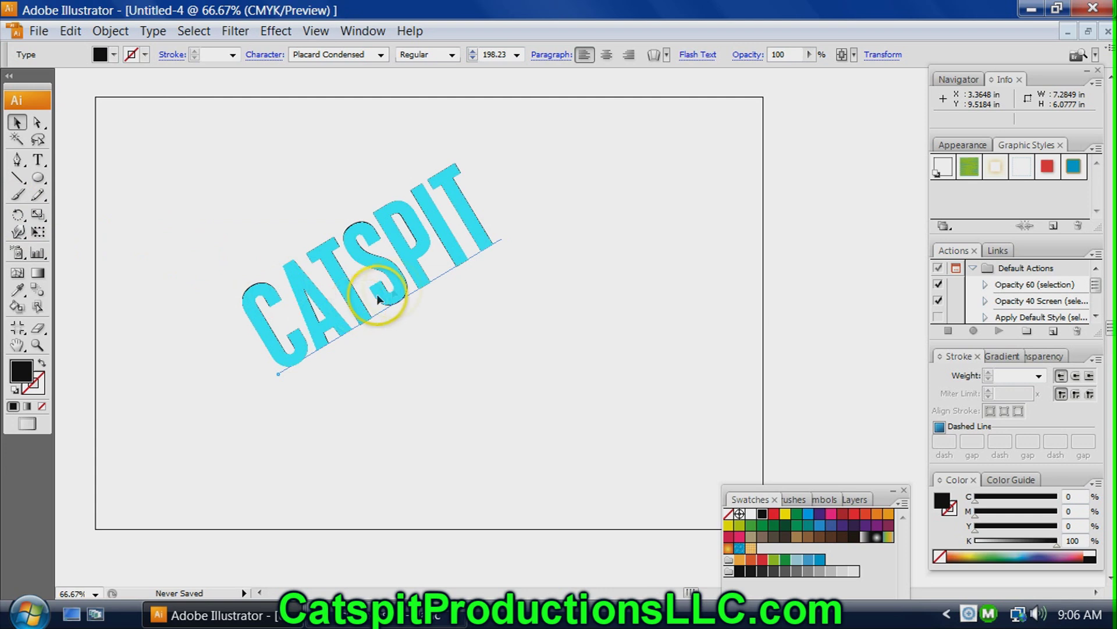
left_click_drag(400, 286, 270, 211)
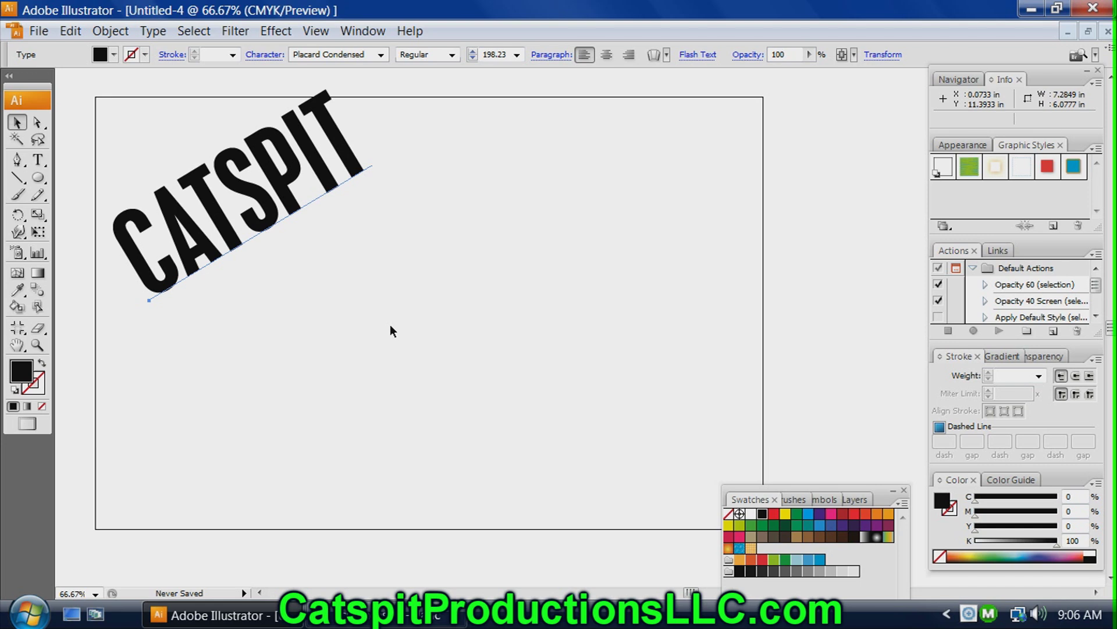
left_click(168, 138)
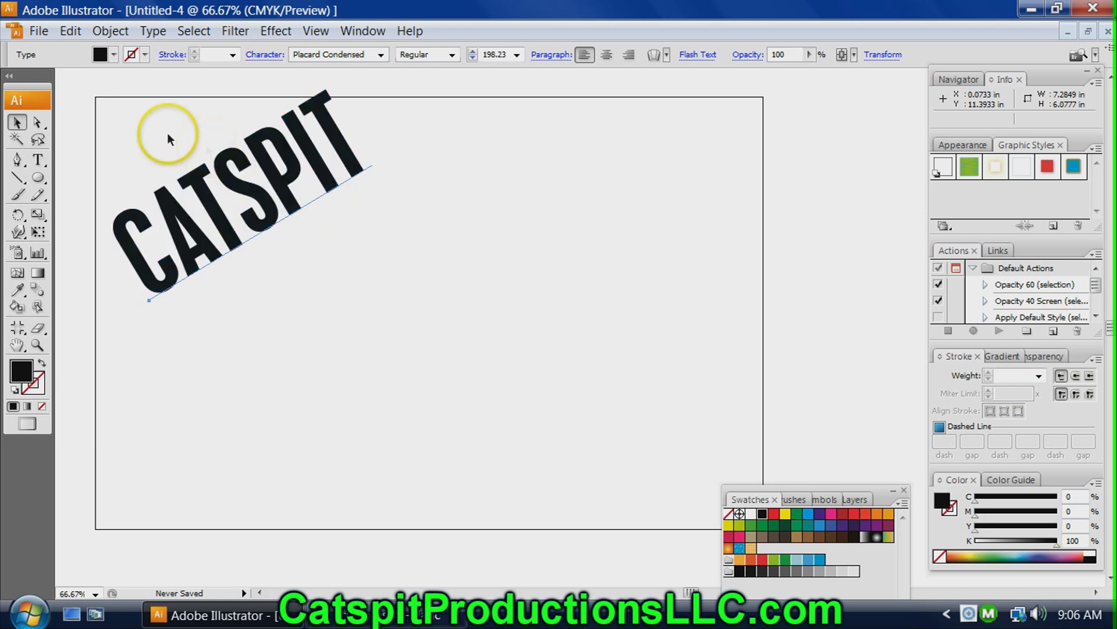
left_click(484, 269)
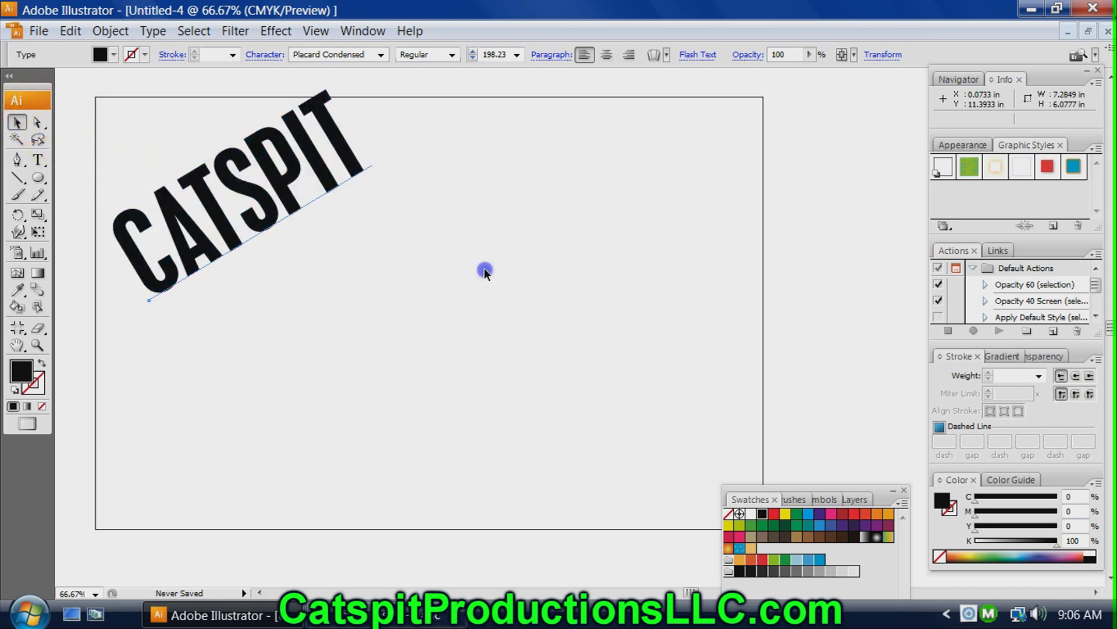
Examine the available variants of the Type tool and of the basic shape tools
left_click(43, 164)
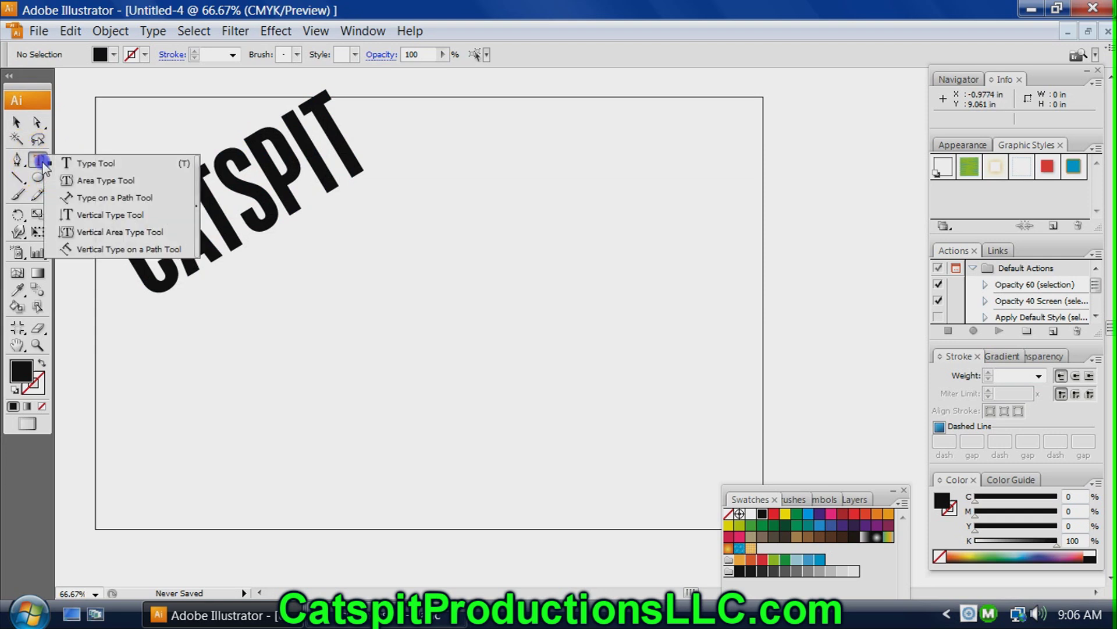
left_click_drag(43, 164, 121, 184)
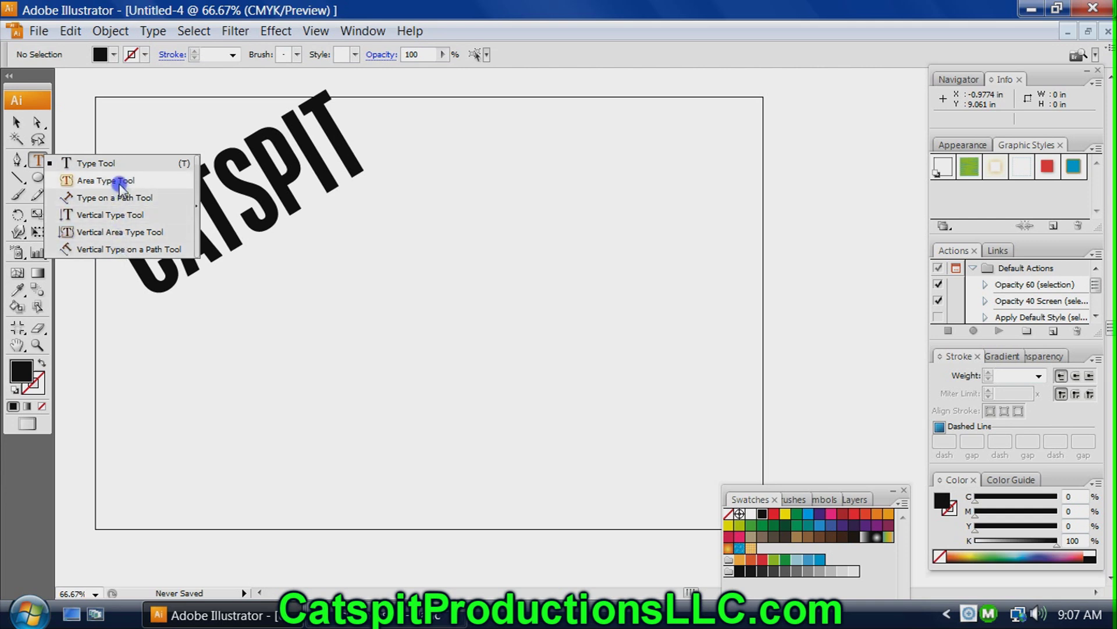
left_click_drag(121, 183, 118, 216)
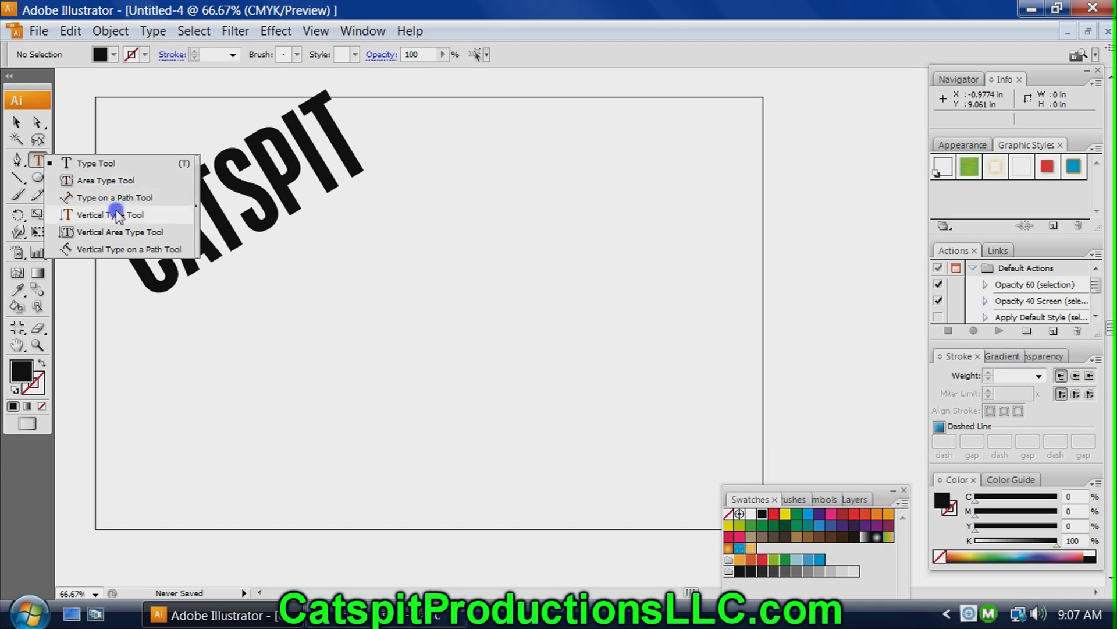
mouse_move(119, 217)
left_mouse_down()
mouse_move(120, 182)
mouse_move(122, 204)
left_mouse_up()
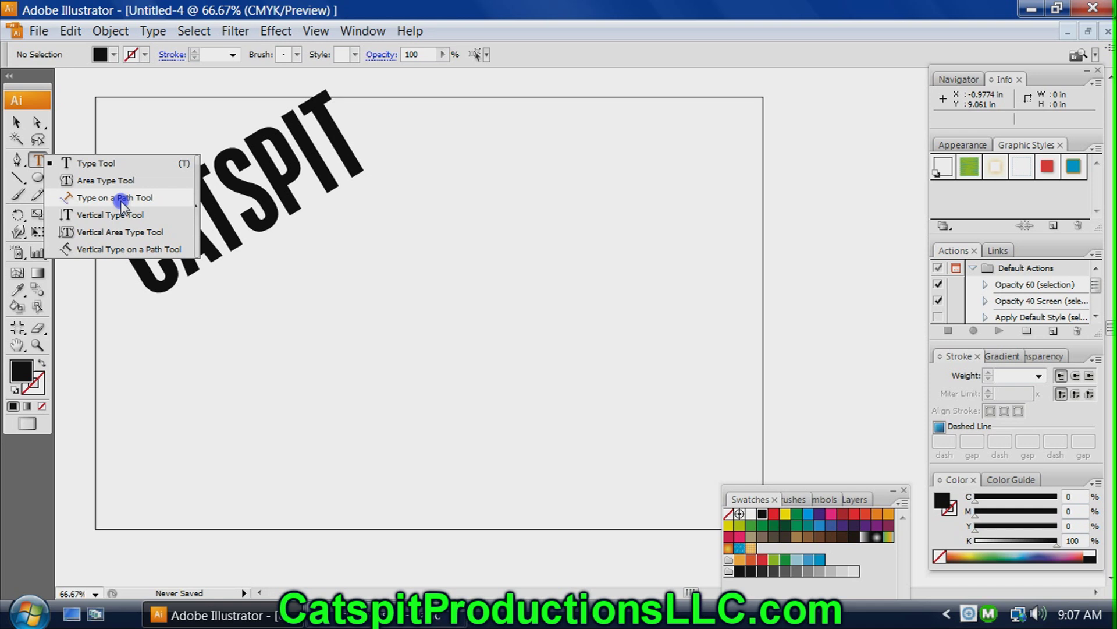
left_click_drag(122, 205, 65, 164)
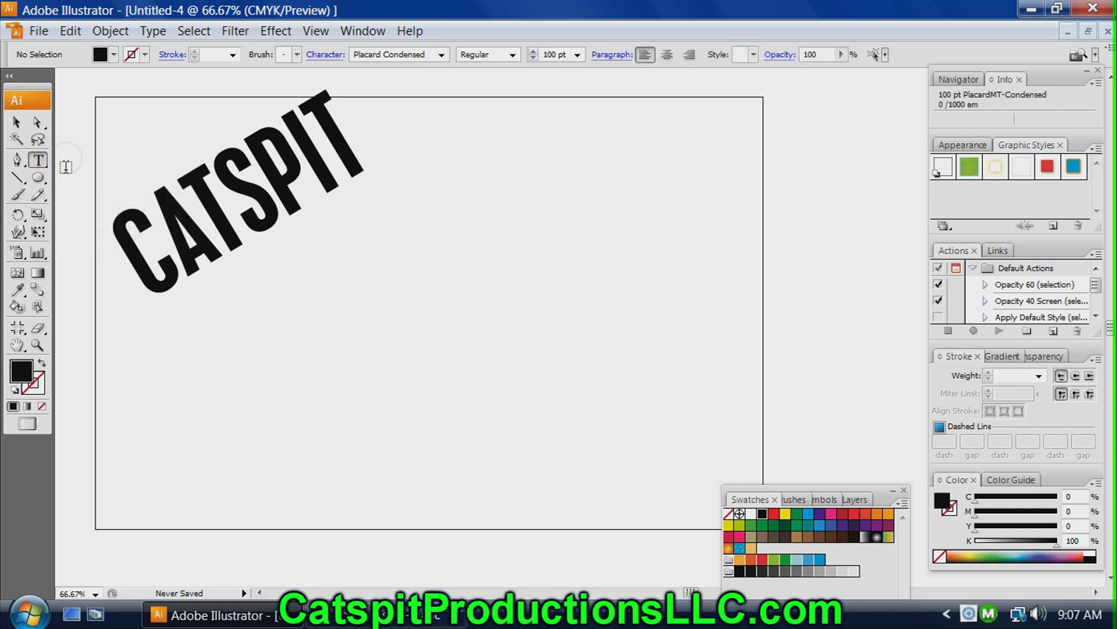
left_click(16, 121)
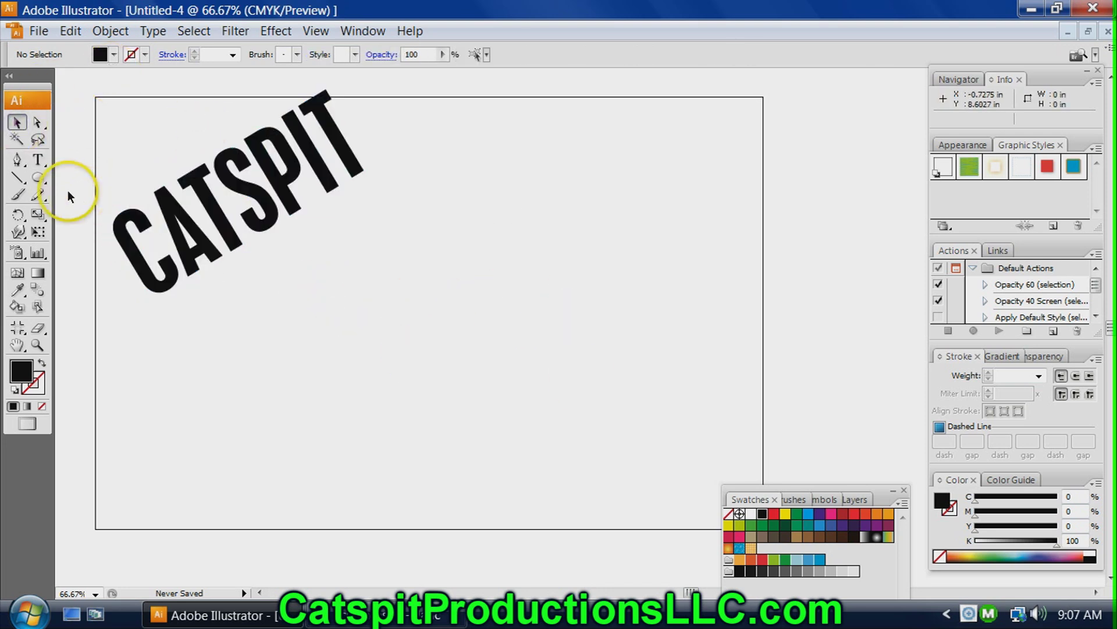
left_click(39, 178)
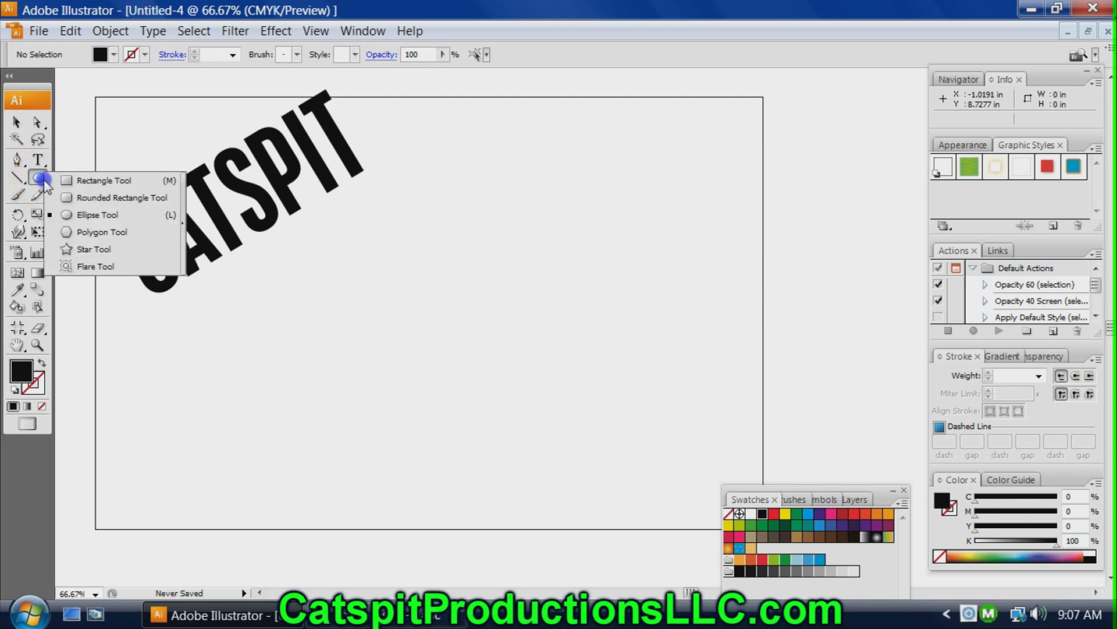
left_click_drag(45, 182, 102, 239)
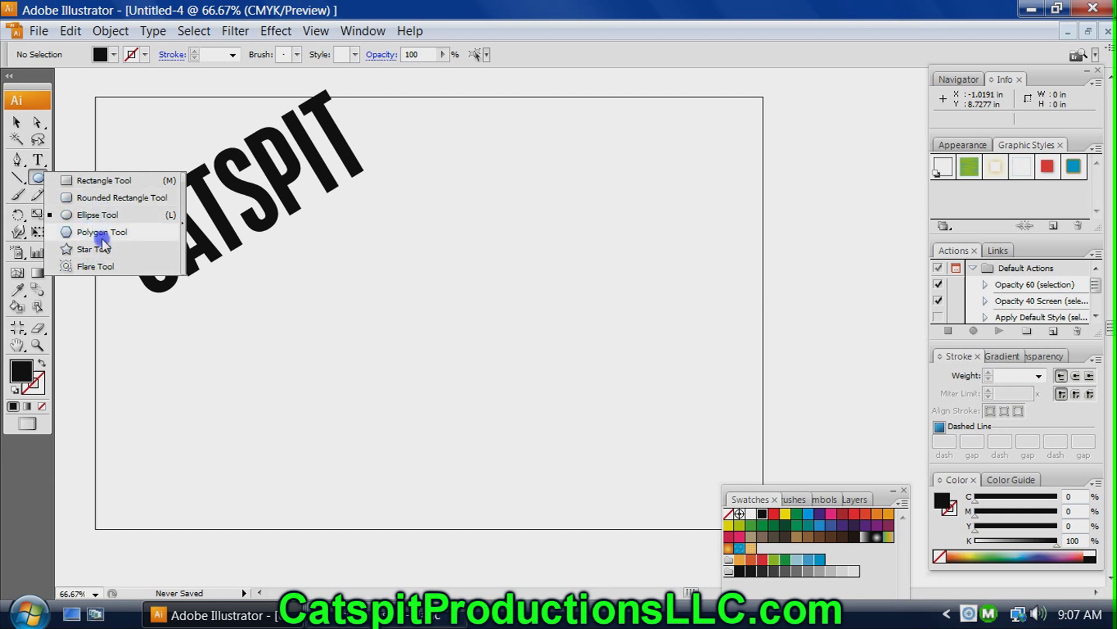
left_click_drag(102, 239, 91, 217)
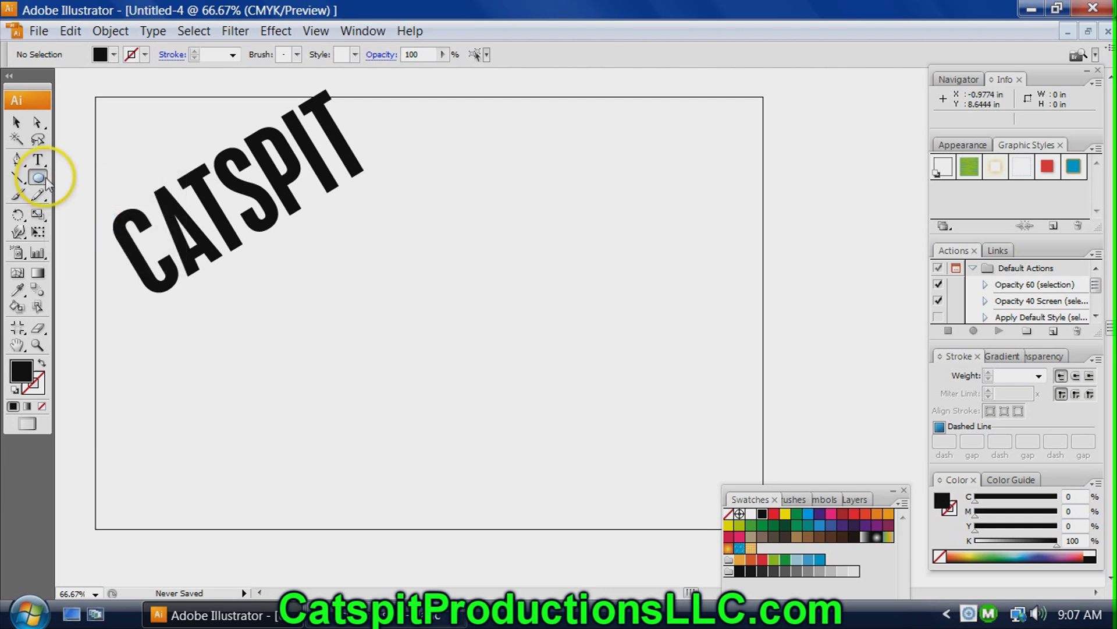
Draw a rectangle about 9.4 in wide by 3.75 in high on the right half of the artboard
left_click_drag(42, 180, 97, 182)
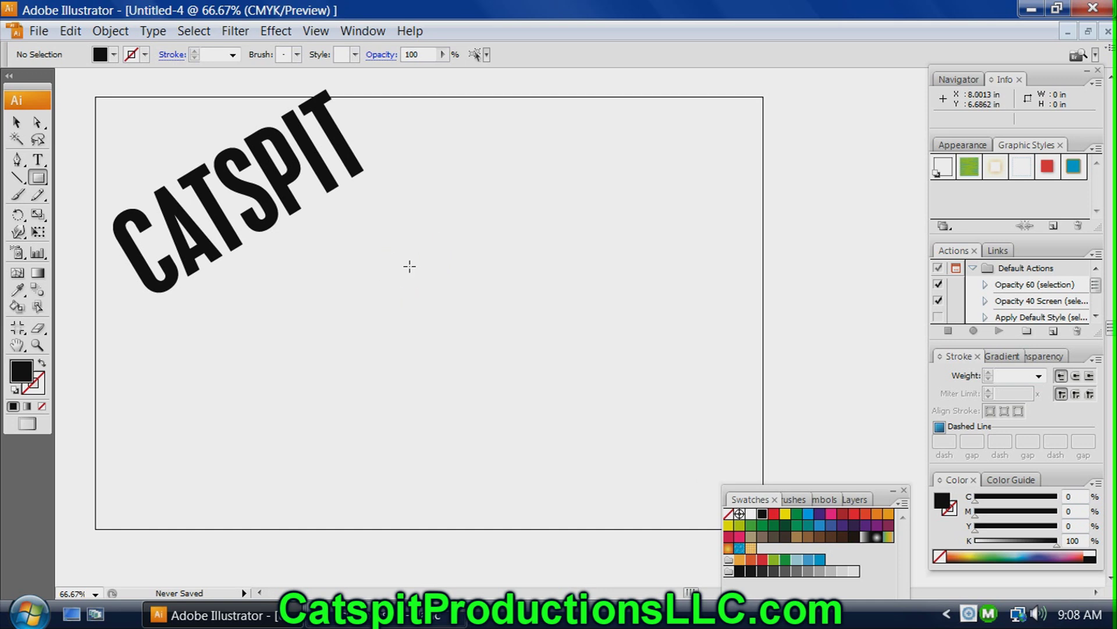
left_click(39, 177)
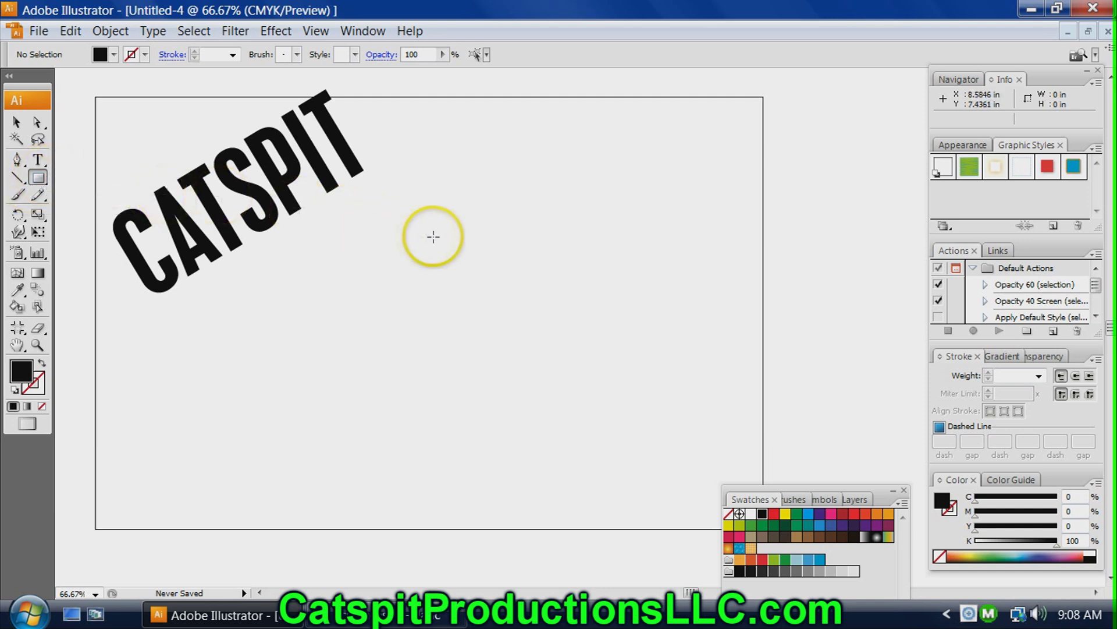
left_click_drag(366, 235, 738, 382)
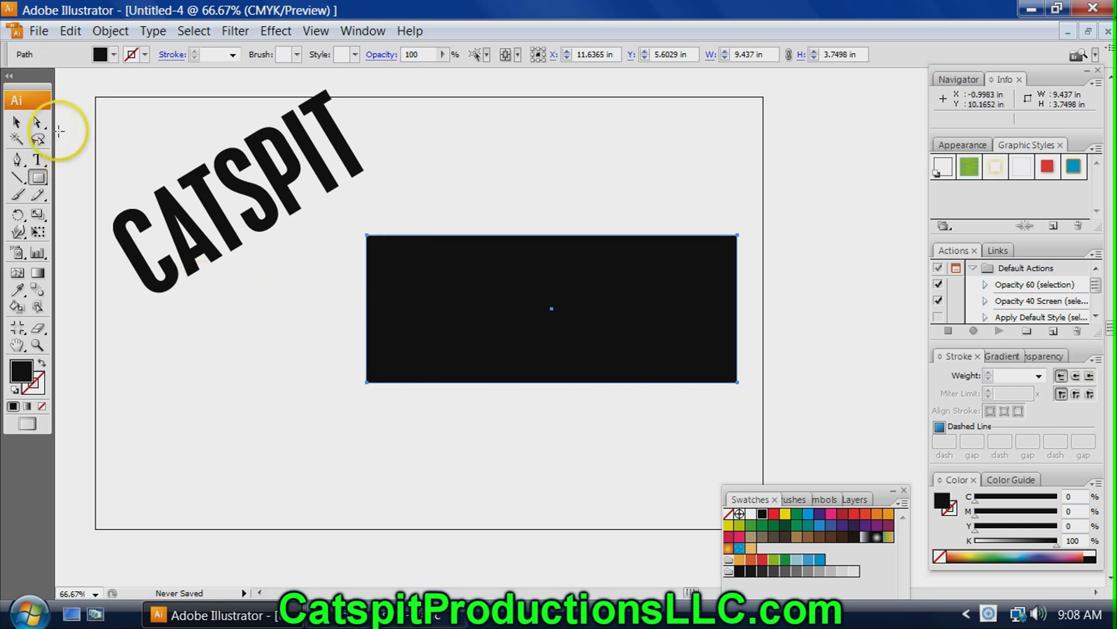
Move the rectangle left and down so it sits below the CATSPIT text, near the lower middle of the artboard
left_click(16, 122)
left_click_drag(579, 326, 457, 377)
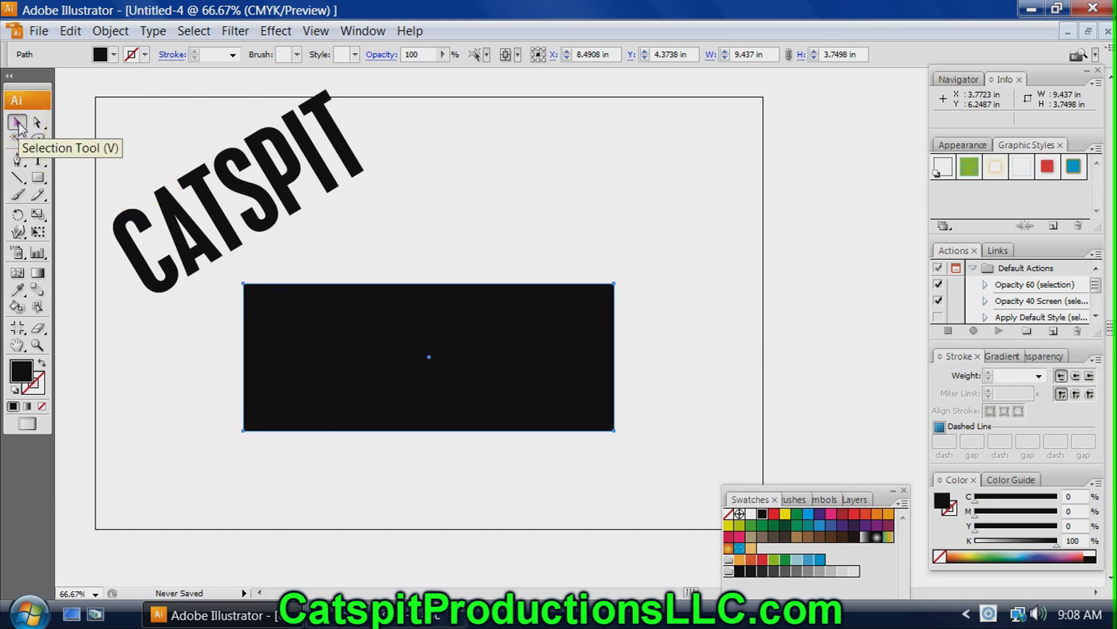
left_click(364, 392)
mouse_move(369, 392)
left_mouse_down()
mouse_move(498, 369)
mouse_move(364, 399)
left_mouse_up()
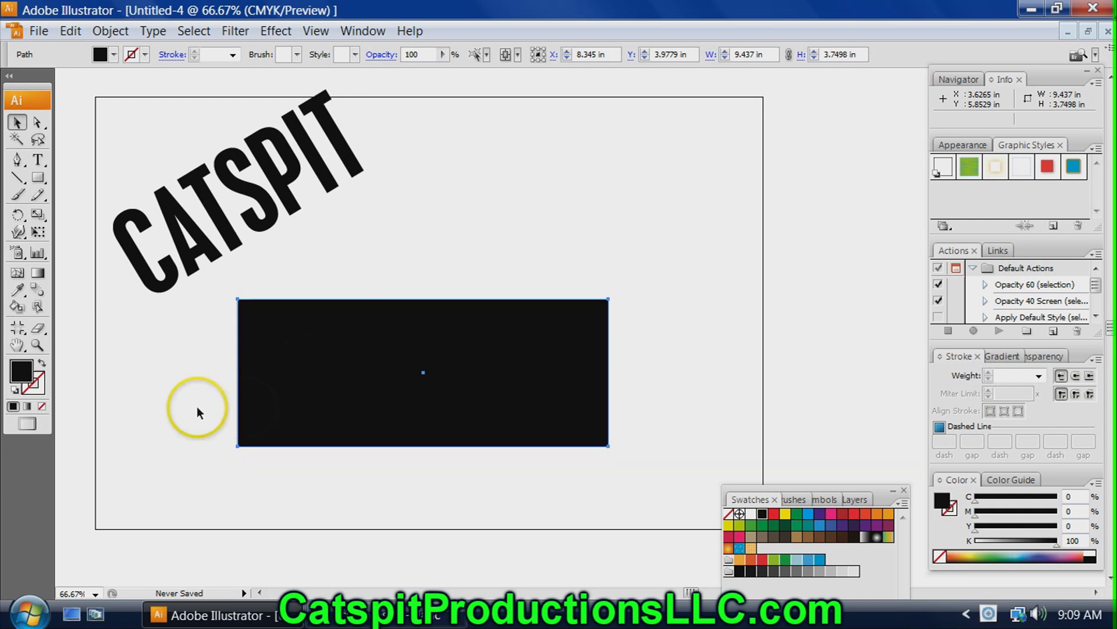
left_click(300, 373)
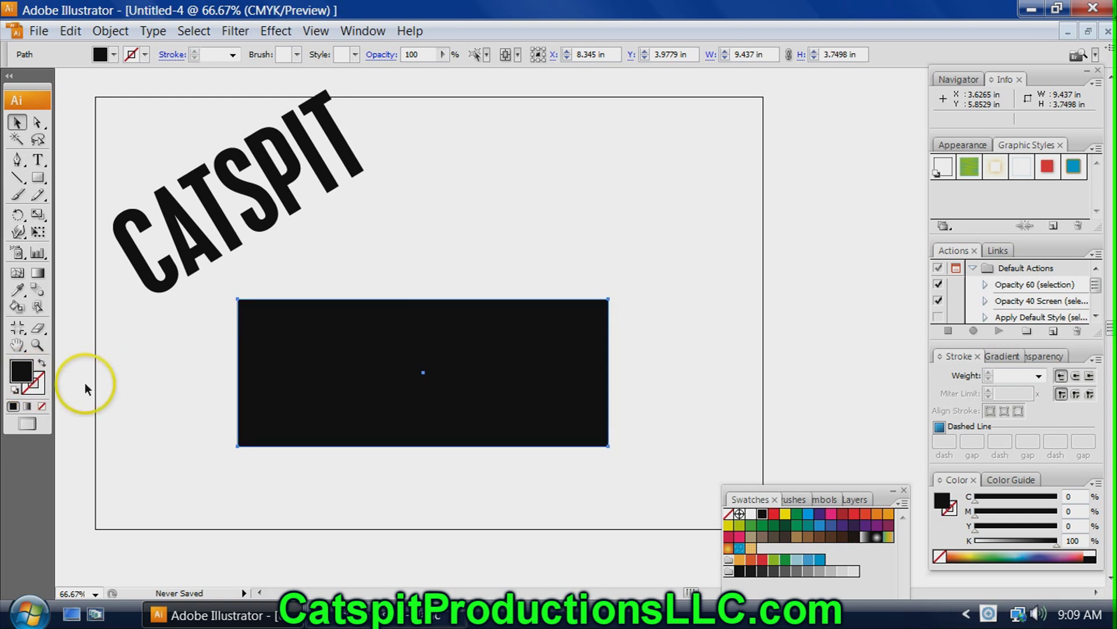
Set the rectangle's fill to blue 096FA8
double_click(27, 379)
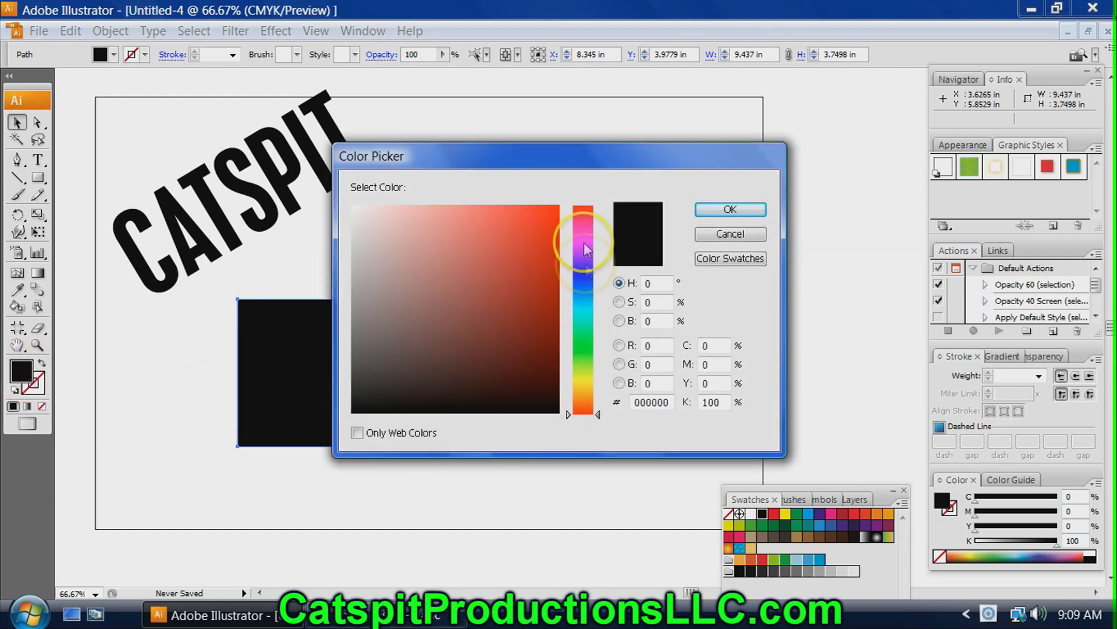
left_click(730, 235)
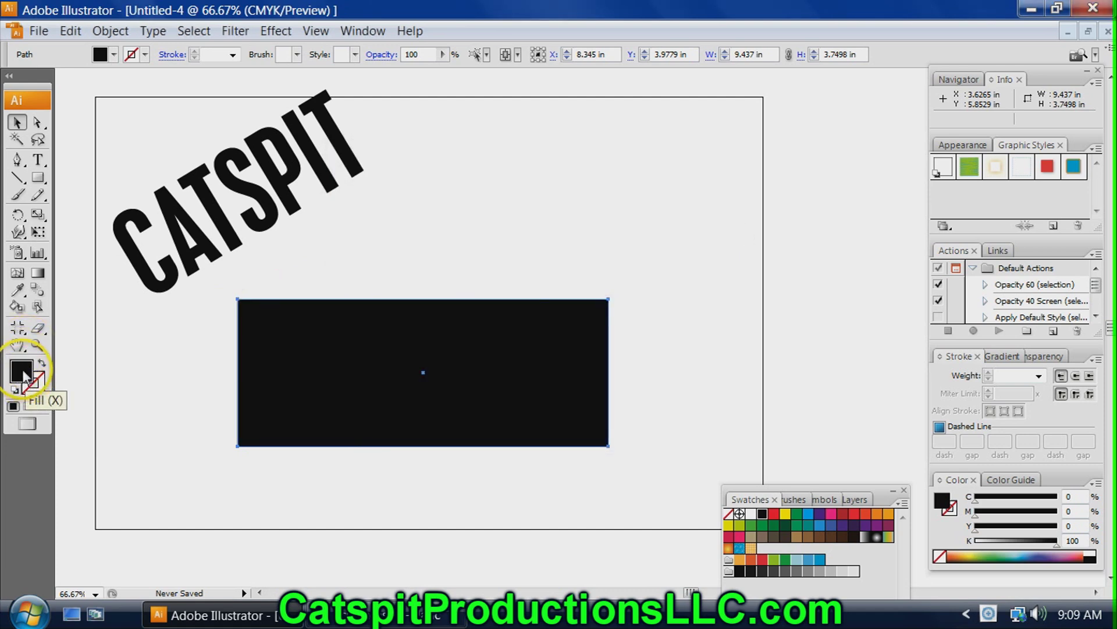
double_click(22, 371)
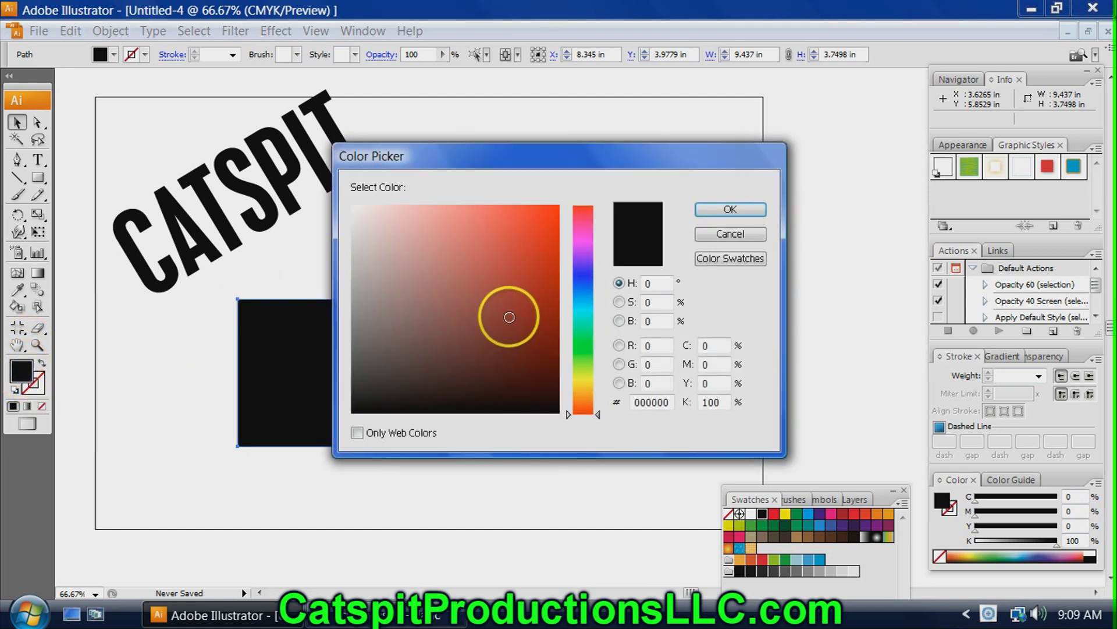
left_click(588, 297)
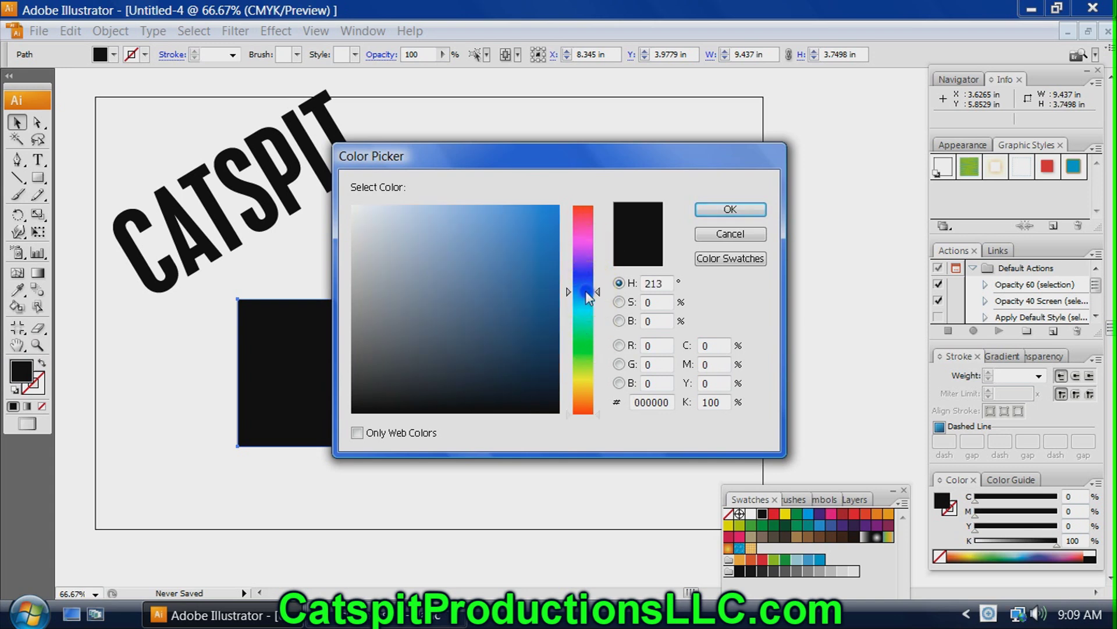
left_click(584, 346)
left_click(584, 389)
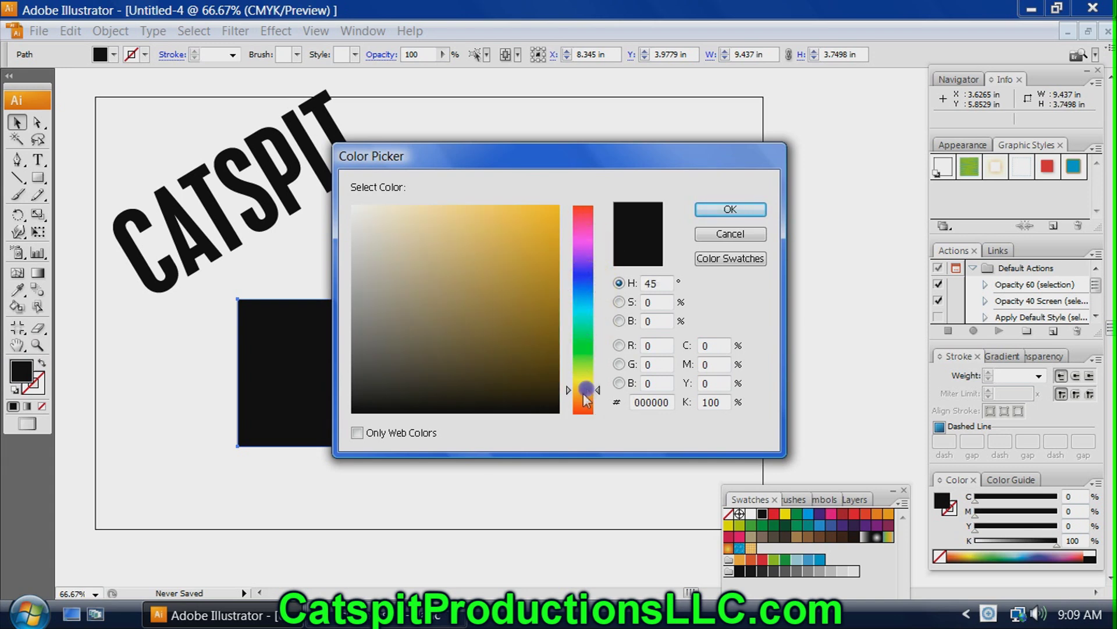
left_click(587, 298)
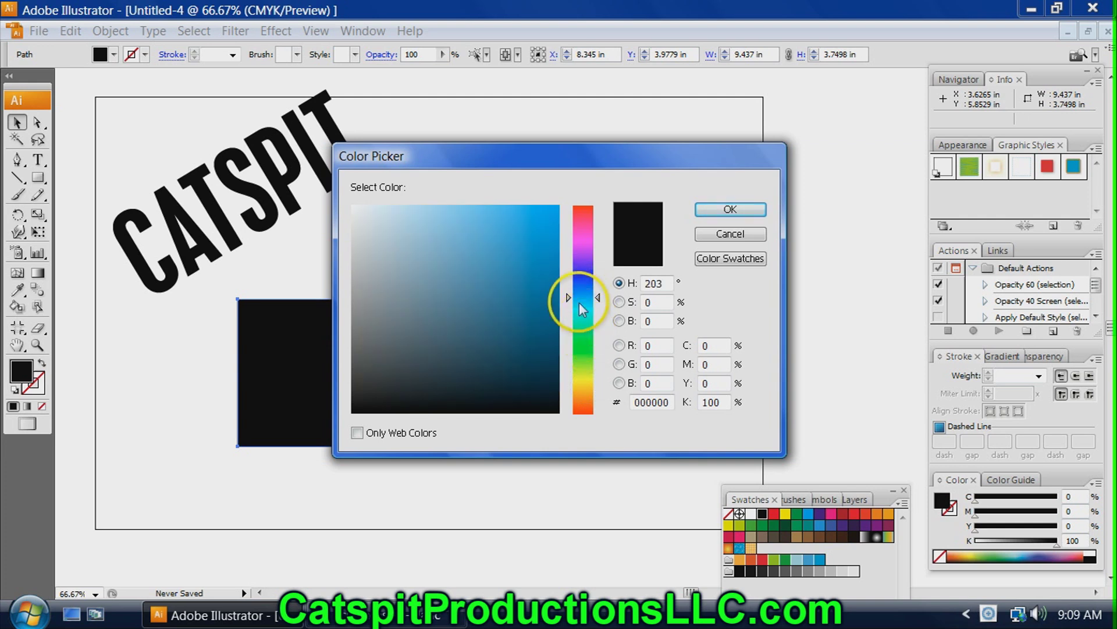
left_click(549, 277)
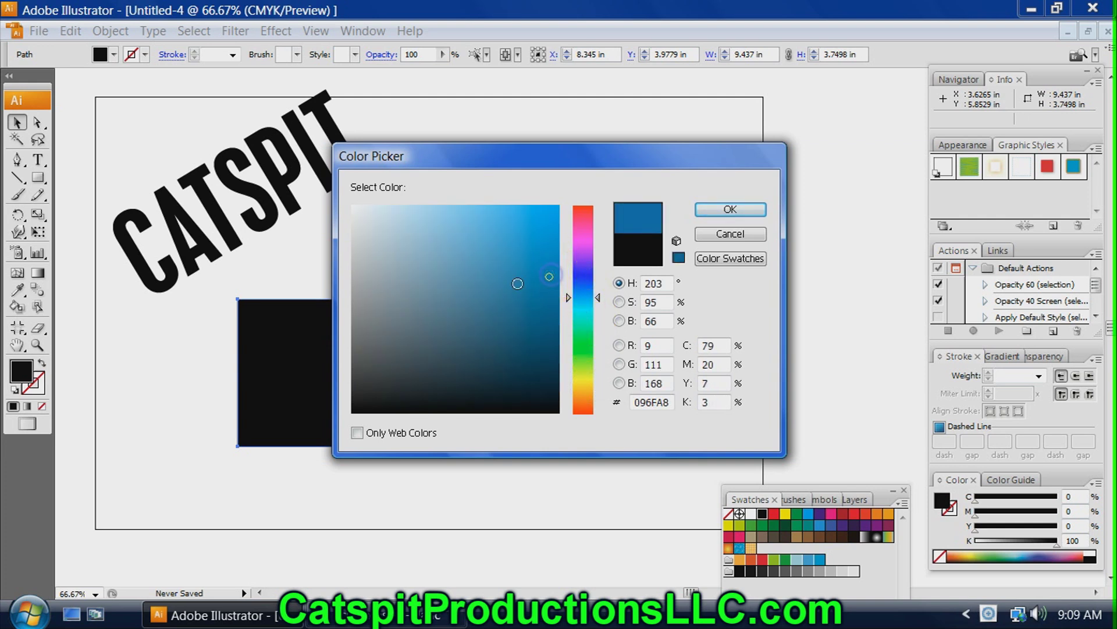
left_click(749, 213)
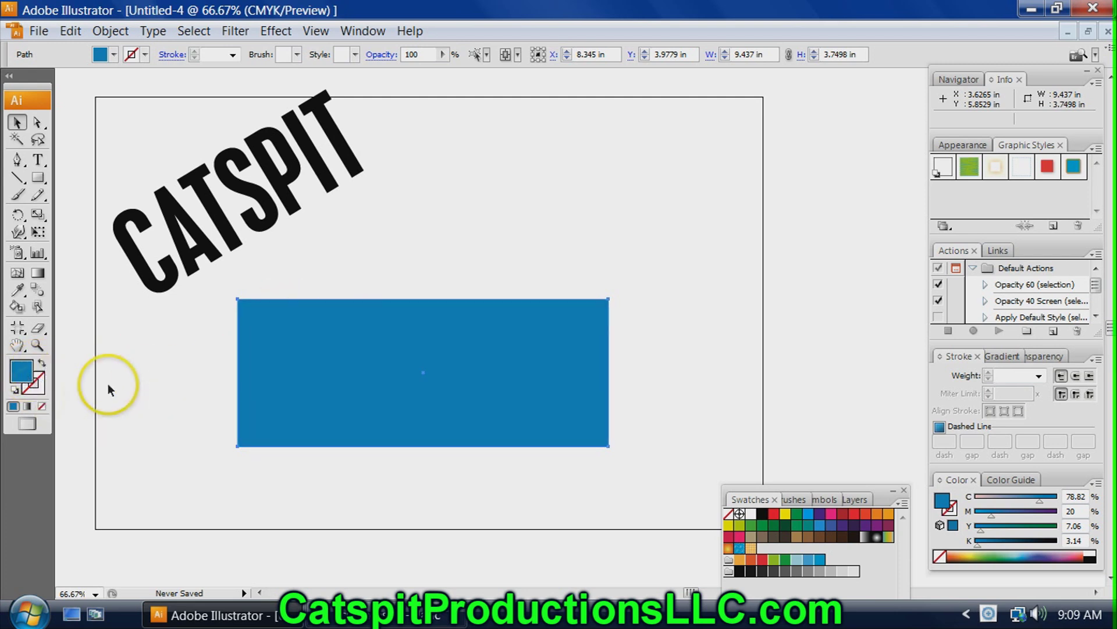
Set the rectangle's stroke to dark red 9B0404
left_click(36, 389)
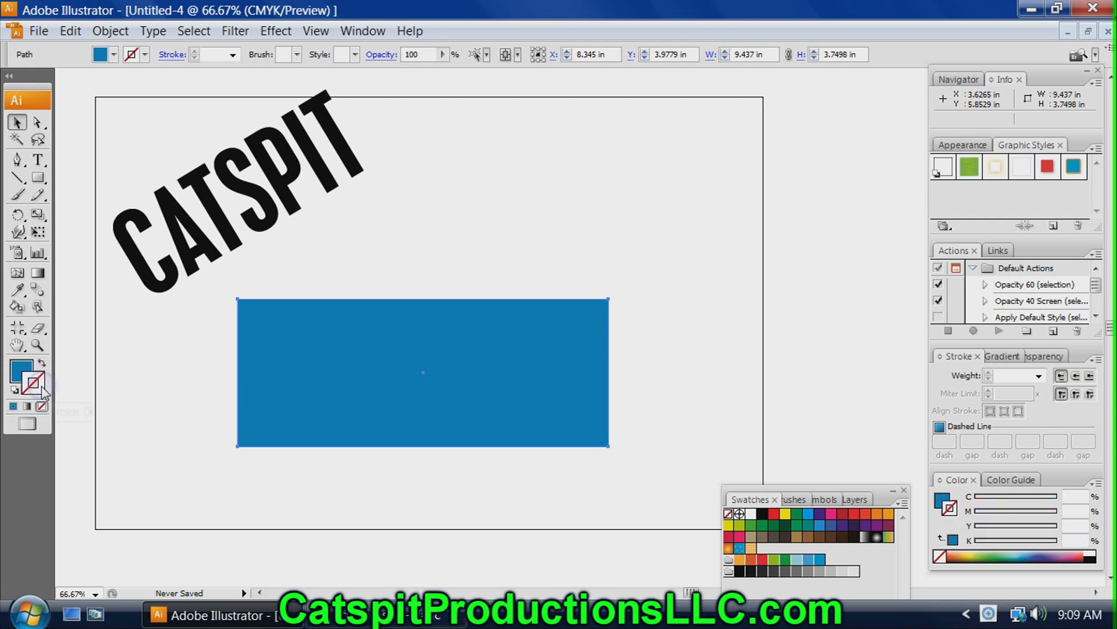
double_click(36, 389)
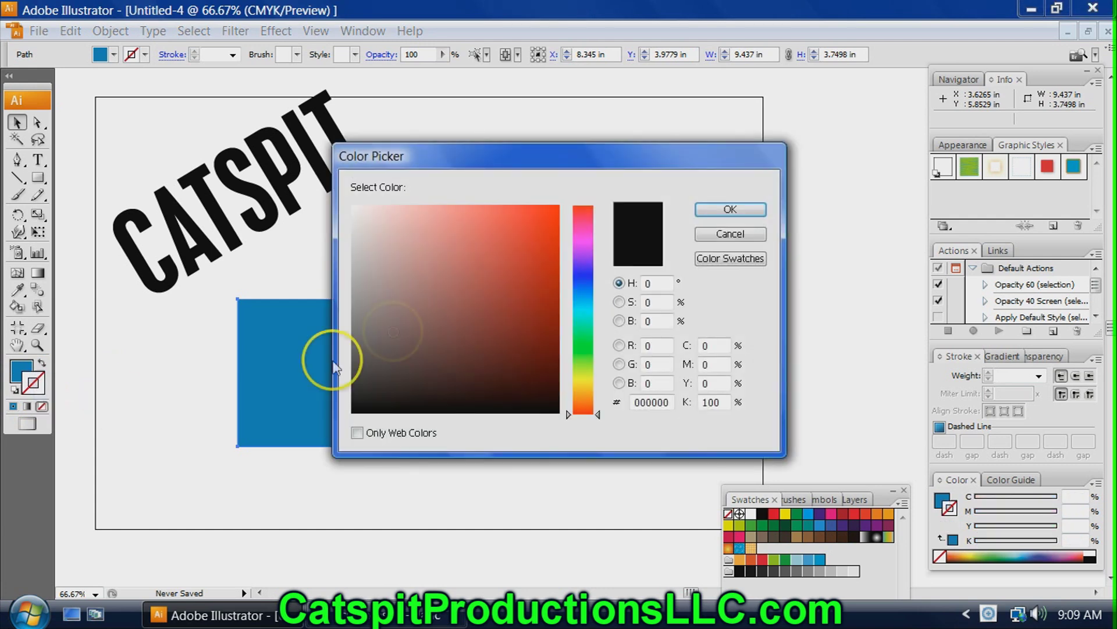
left_click(557, 283)
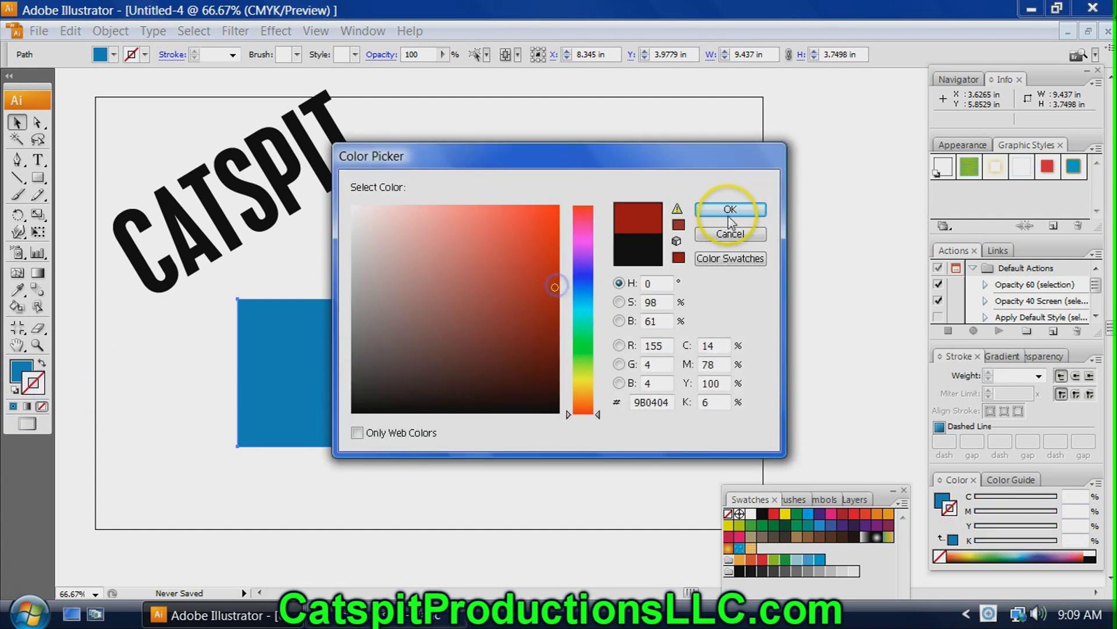
left_click(553, 286)
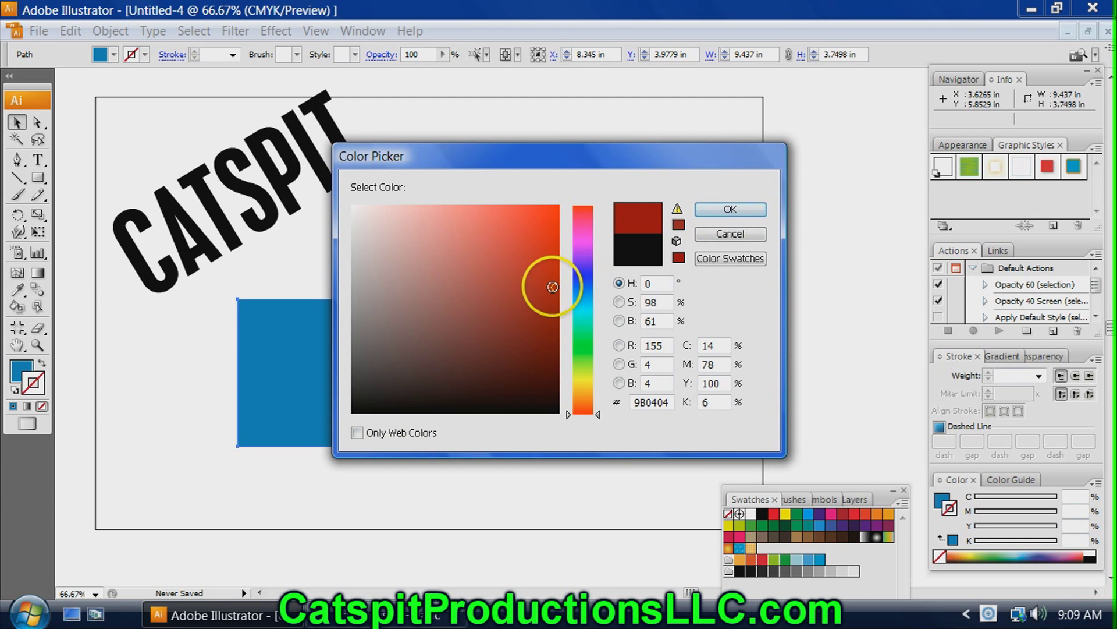
left_click(715, 211)
left_click(18, 367)
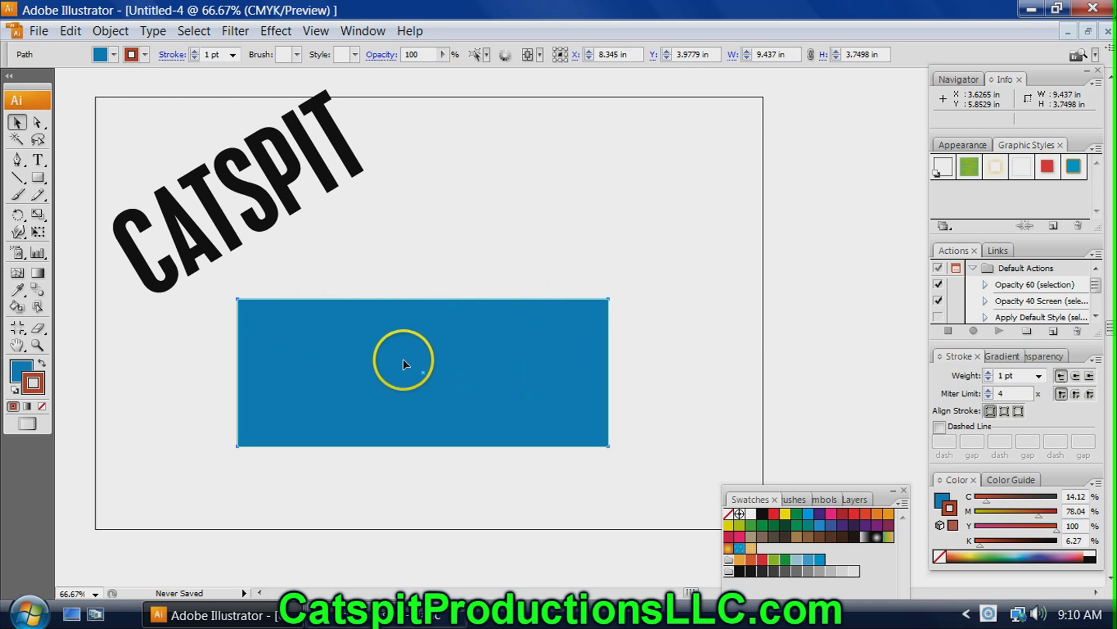
Set the rectangle's stroke weight to 14 pt and move the rectangle to the artboard's upper right, overlapping its right edge
left_click(989, 373)
left_click(989, 373)
left_click(989, 372)
left_click(988, 373)
left_click(988, 372)
left_click(989, 373)
left_click(989, 372)
left_click(989, 373)
left_click(988, 372)
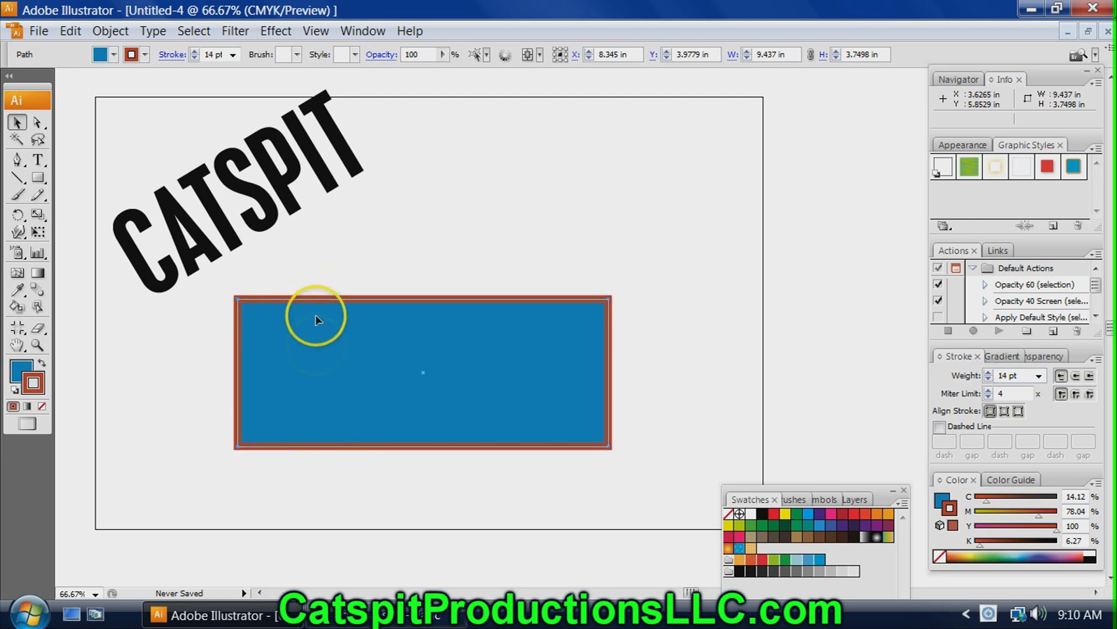
left_click_drag(284, 354, 492, 169)
left_click(354, 387)
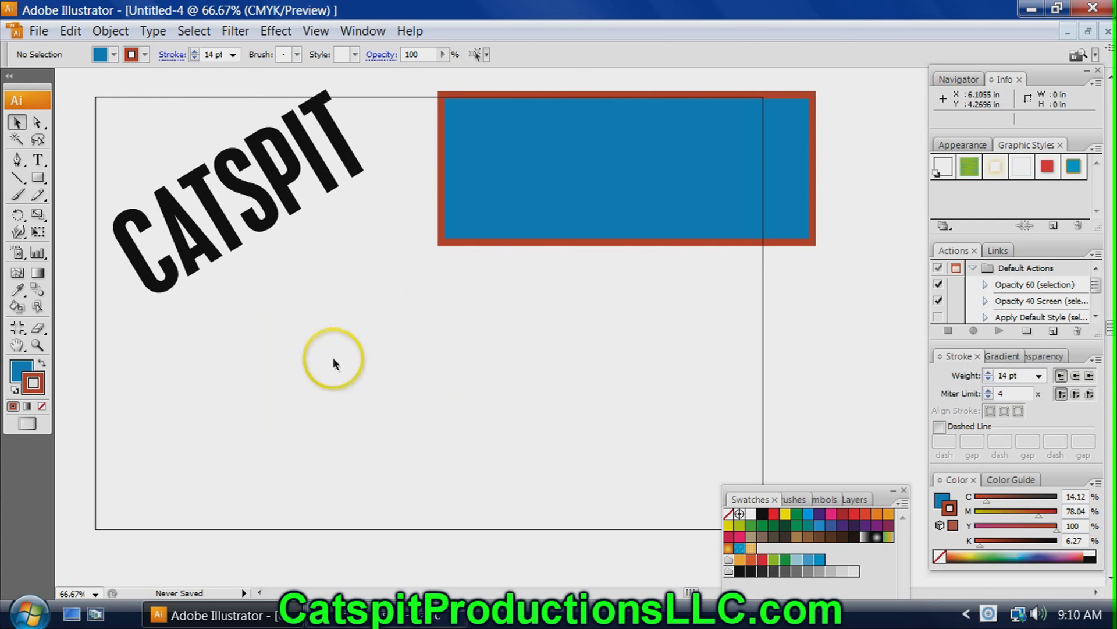
Draw an ellipse about 5.17 in wide by 4.06 in high in the lower middle of the artboard
left_click(38, 178)
left_click_drag(39, 183, 55, 215)
mouse_move(318, 336)
left_mouse_down()
mouse_move(386, 417)
mouse_move(519, 474)
mouse_move(521, 496)
left_mouse_up()
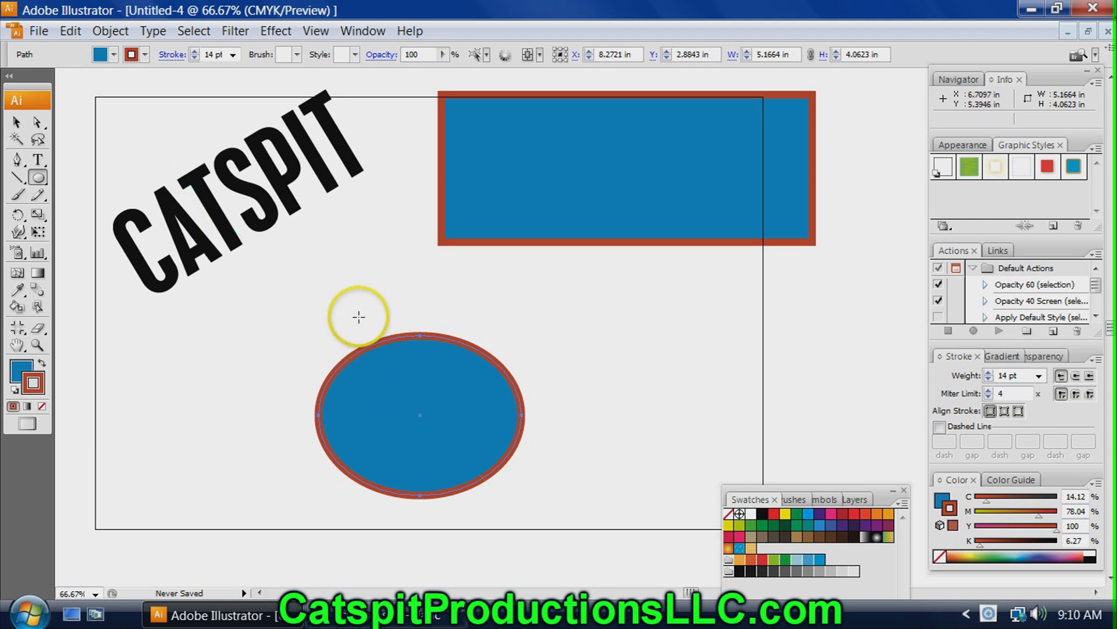
Move the slanted CATSPIT text slightly up and to the left
key("v")
left_click(228, 212)
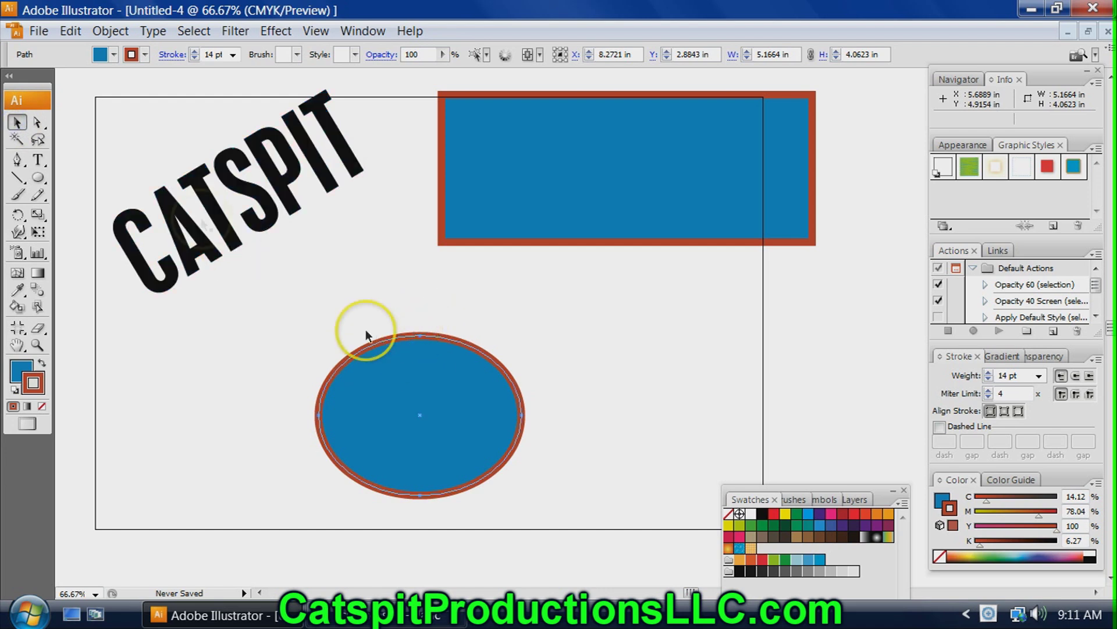
left_click(43, 160)
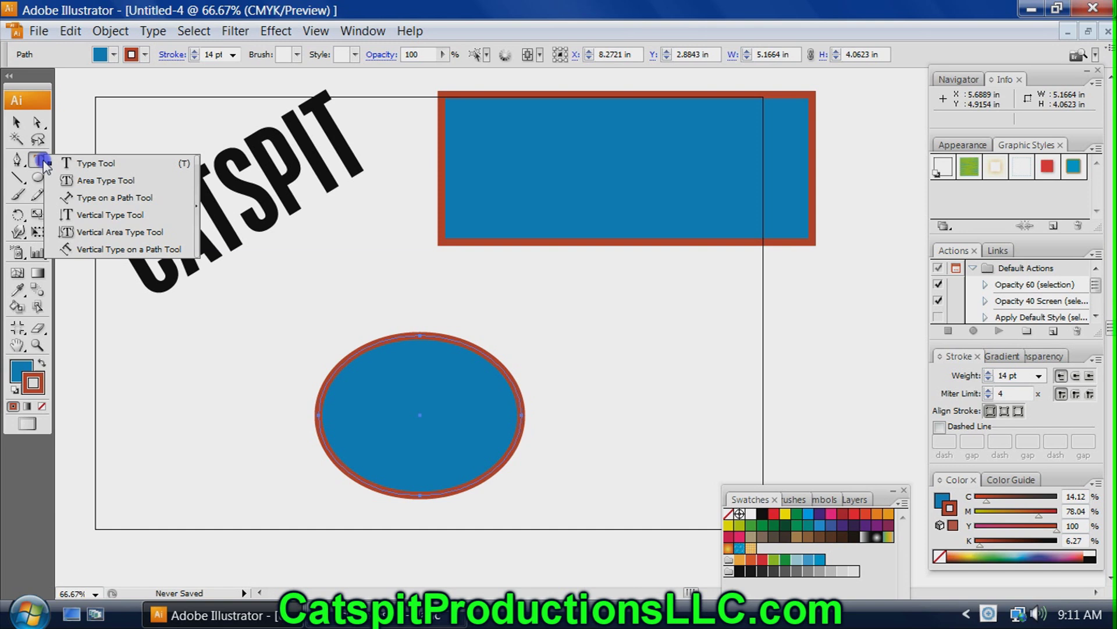
left_click(45, 163)
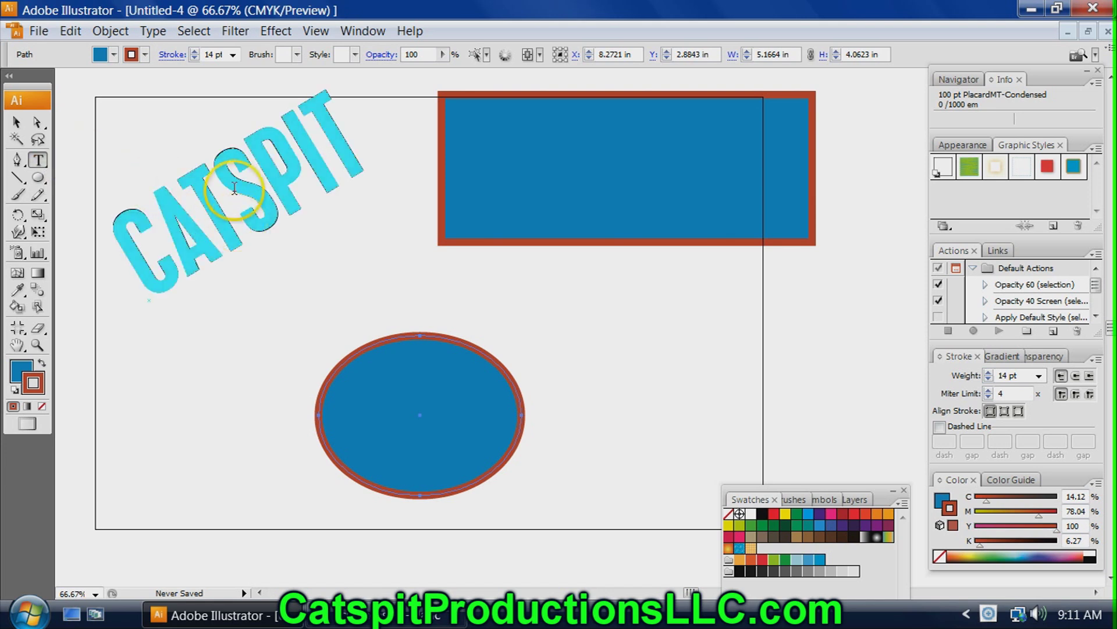
left_click(18, 123)
mouse_move(262, 179)
left_mouse_down()
mouse_move(241, 227)
mouse_move(293, 247)
mouse_move(281, 211)
mouse_move(291, 267)
mouse_move(268, 189)
left_mouse_up()
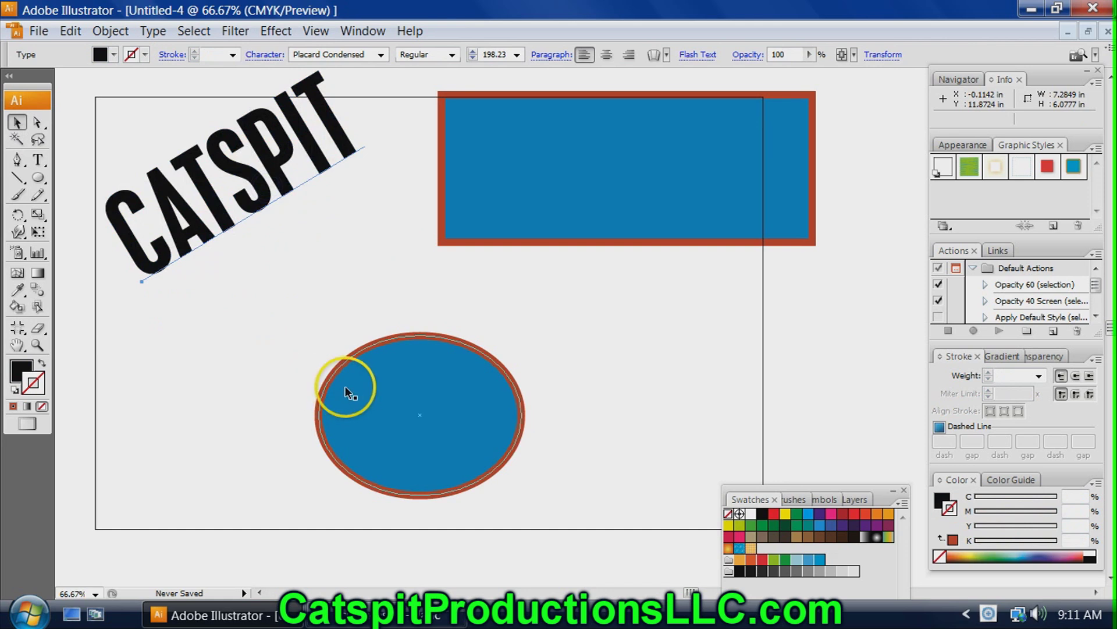
Try to turn the ellipse into a text path with the Type on a Path tool, and undo the conversion
left_click(351, 358)
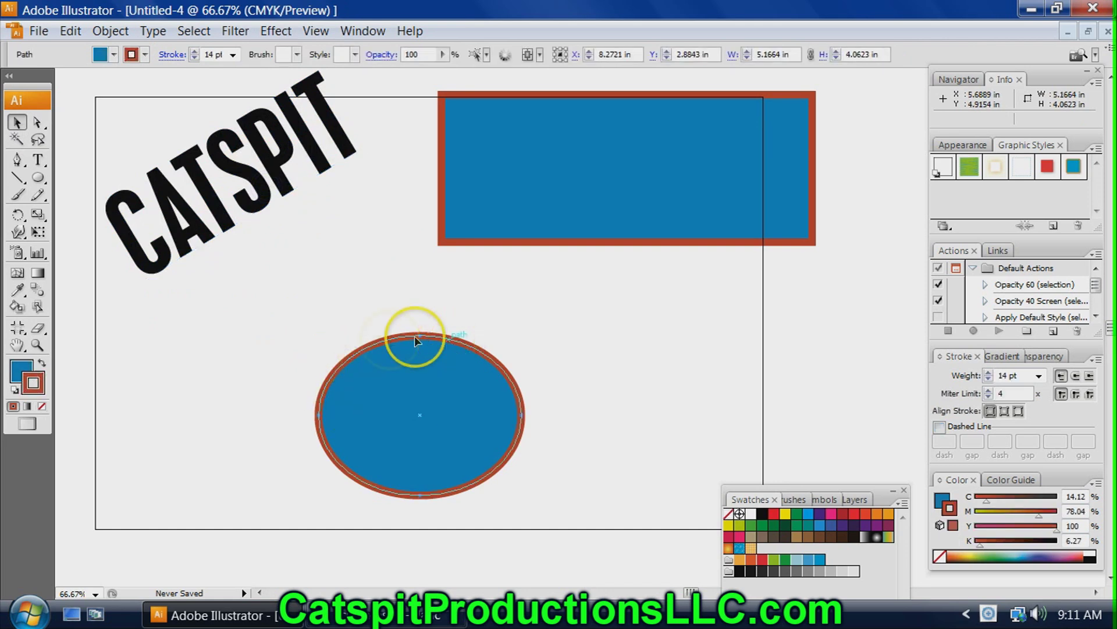
left_click(37, 161)
left_click_drag(42, 163, 82, 200)
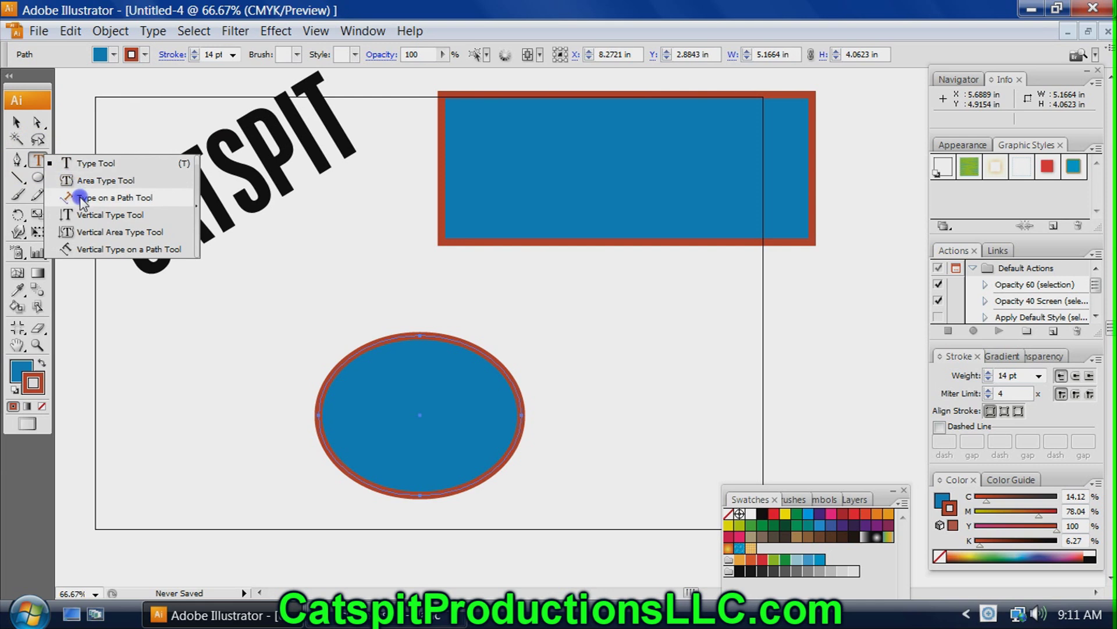
left_click_drag(81, 200, 81, 200)
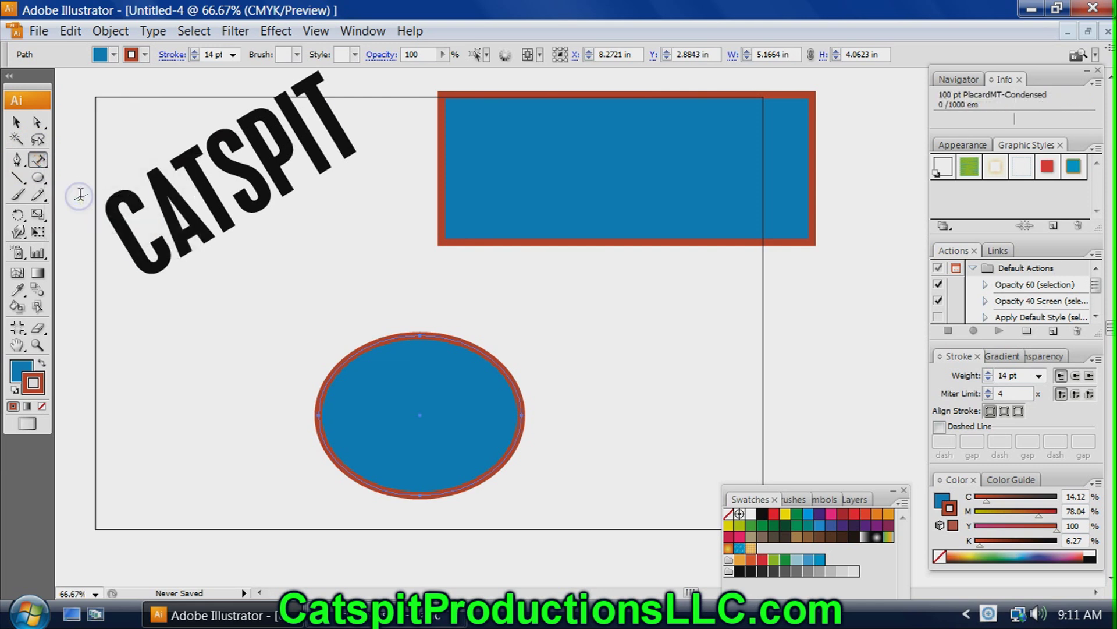
left_click(330, 370)
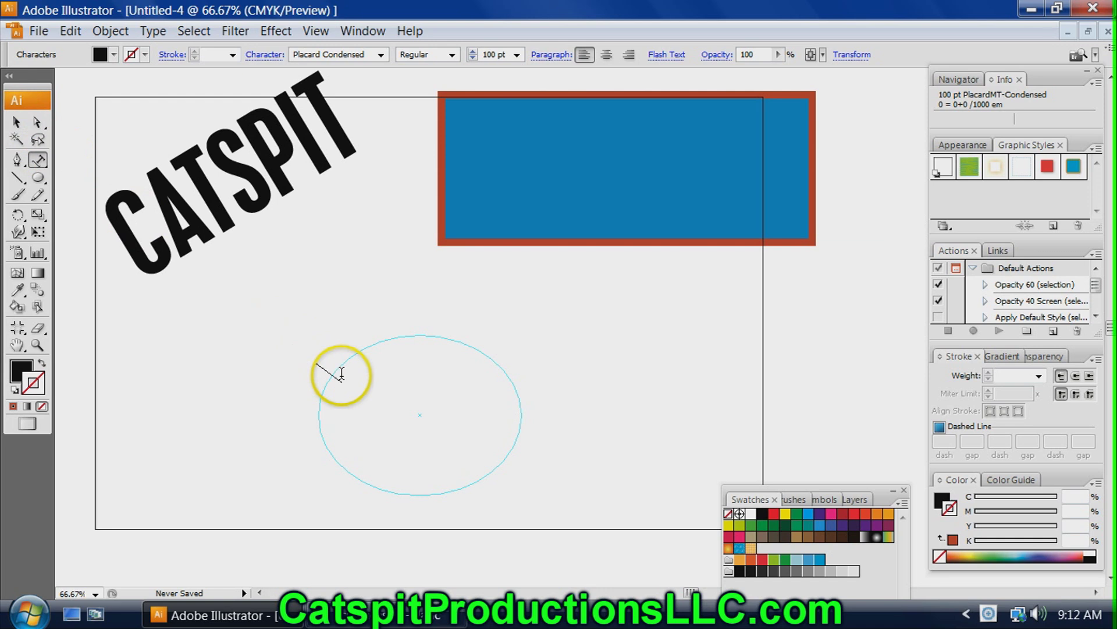
left_click(18, 123)
left_click(369, 363)
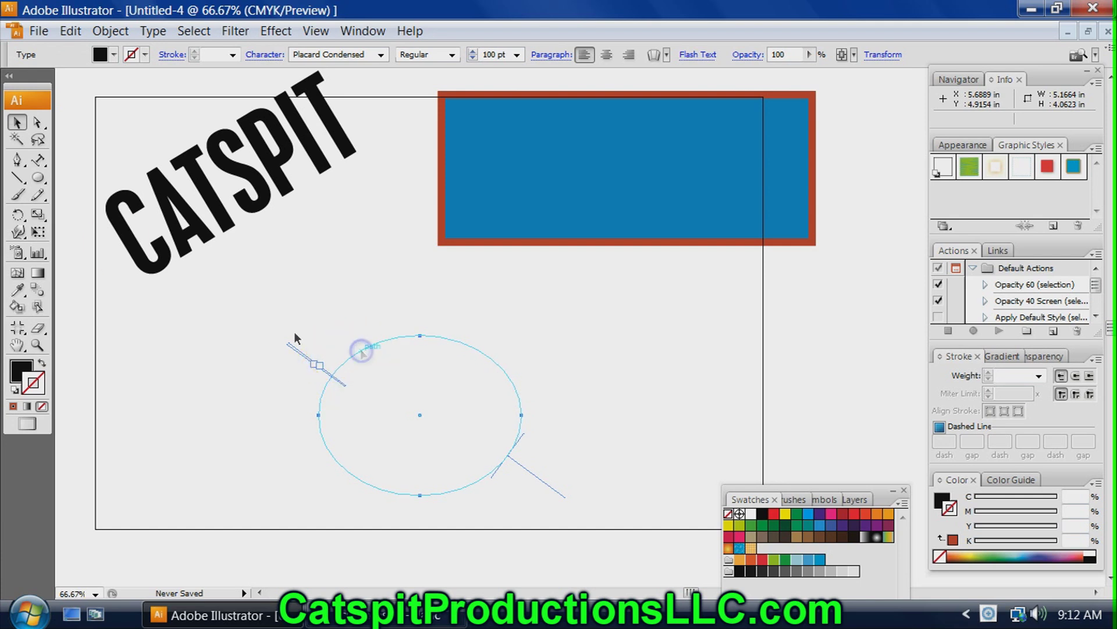
left_click(70, 31)
left_click(99, 54)
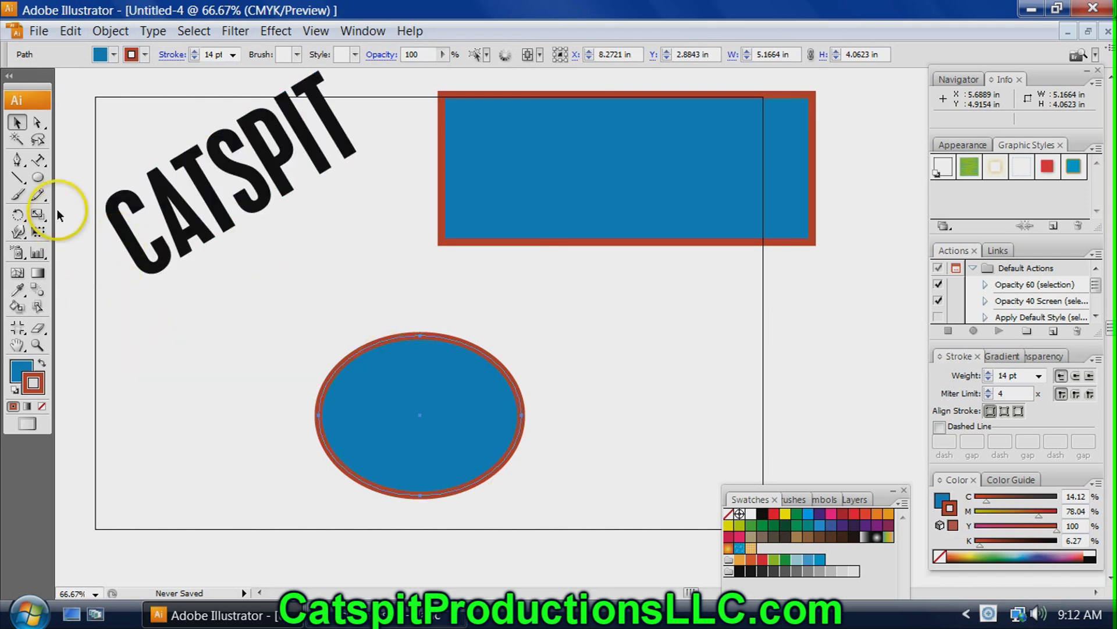
Add the text CATSPIT along the ellipse's outline with the Type on a Path tool, shifted toward the top with leading spaces
left_click(466, 313)
left_click(446, 409)
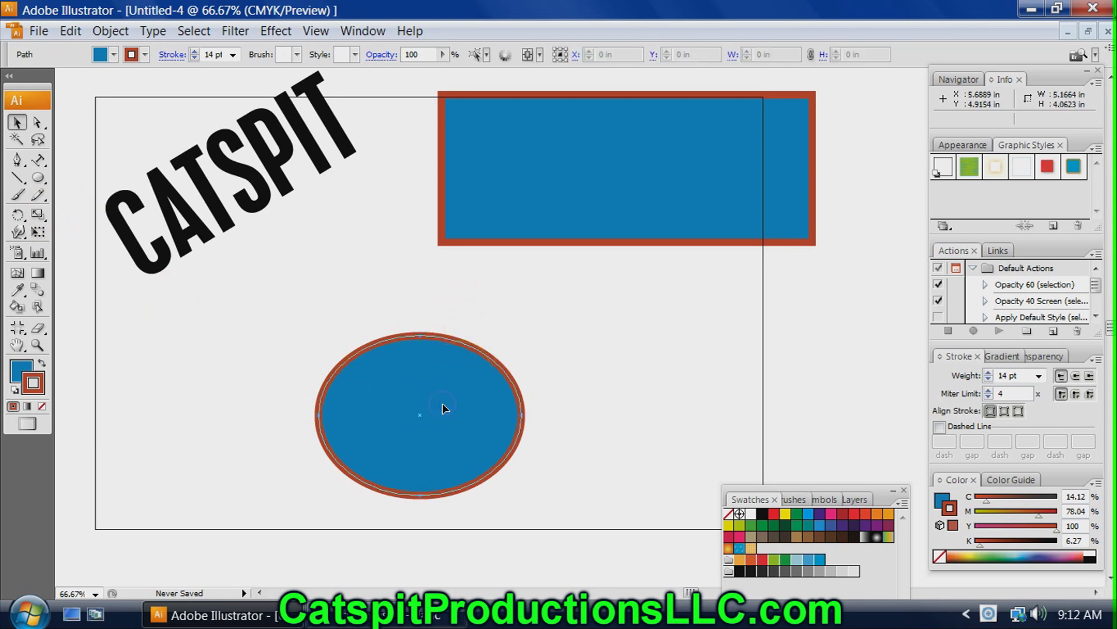
left_click(38, 161)
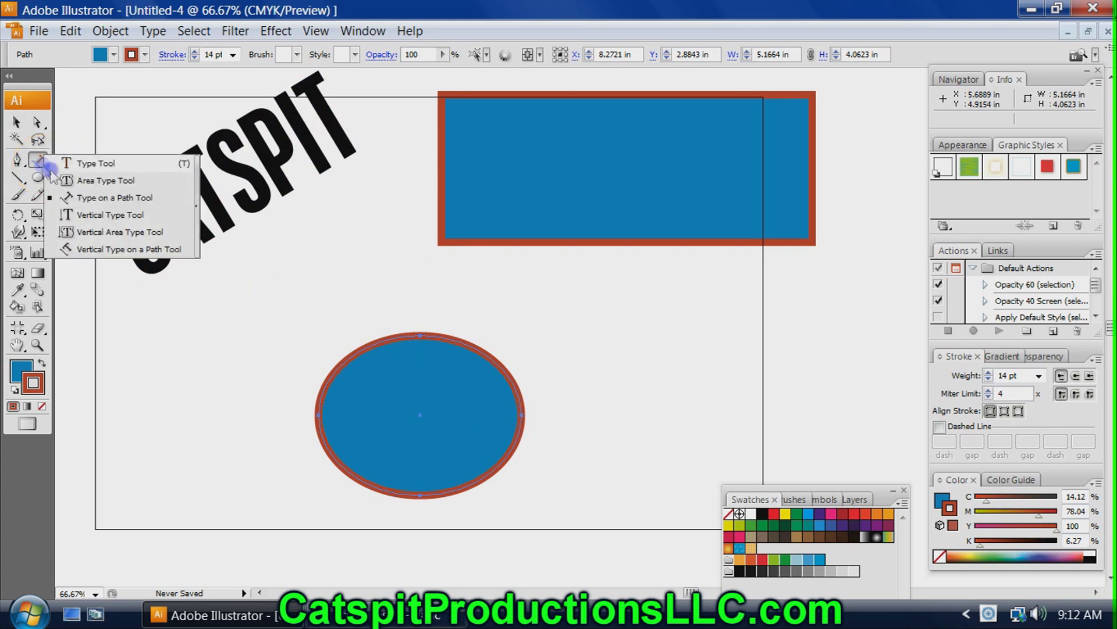
left_click(72, 198)
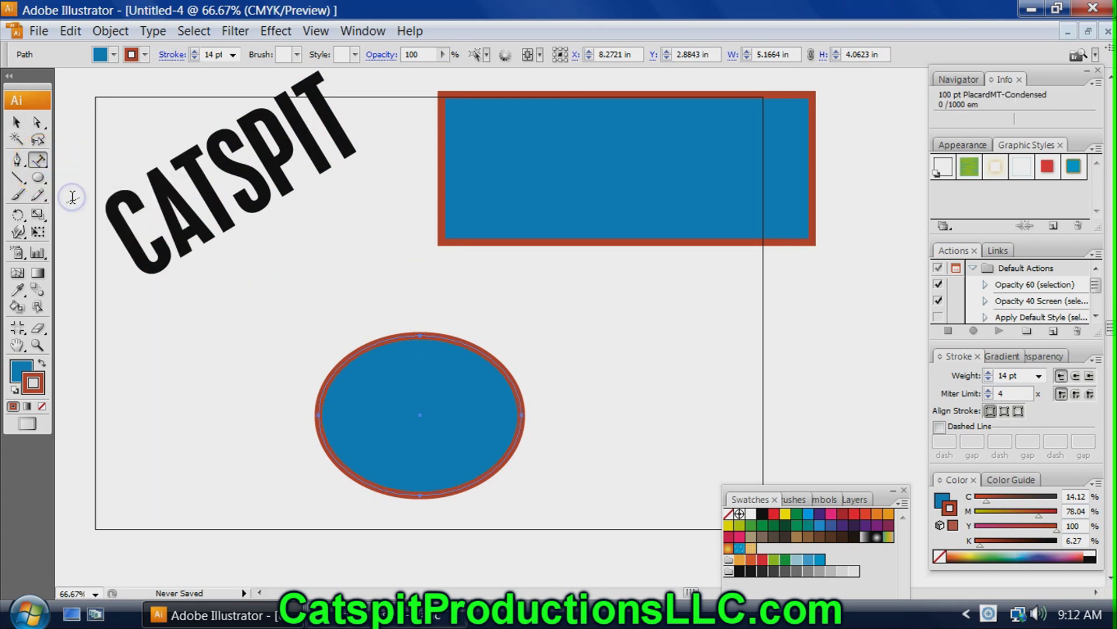
left_click(323, 381)
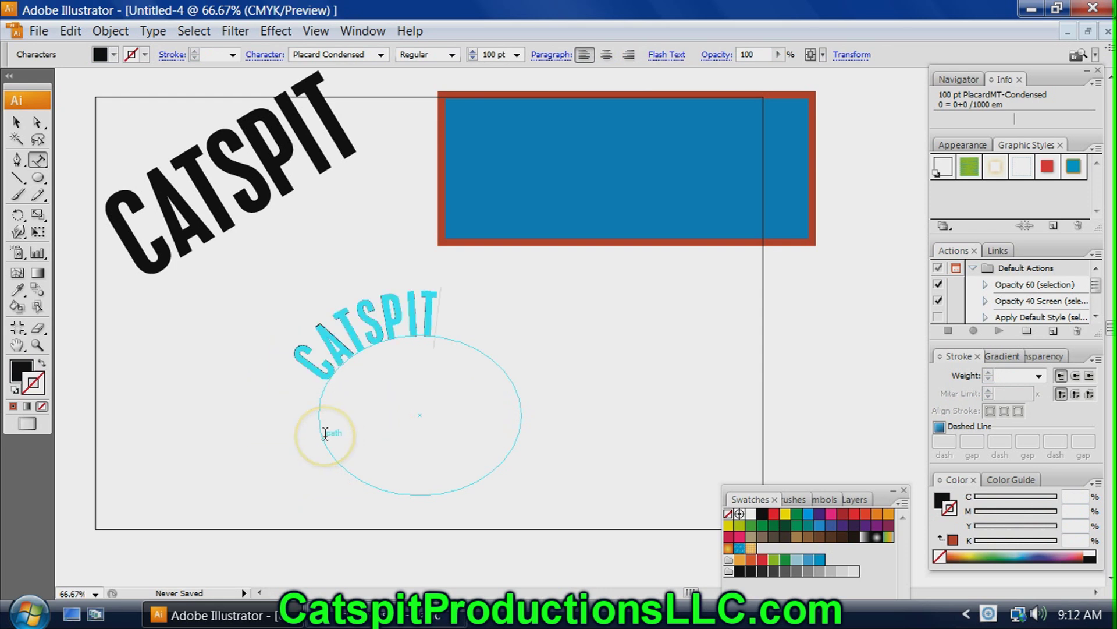
left_click(318, 379)
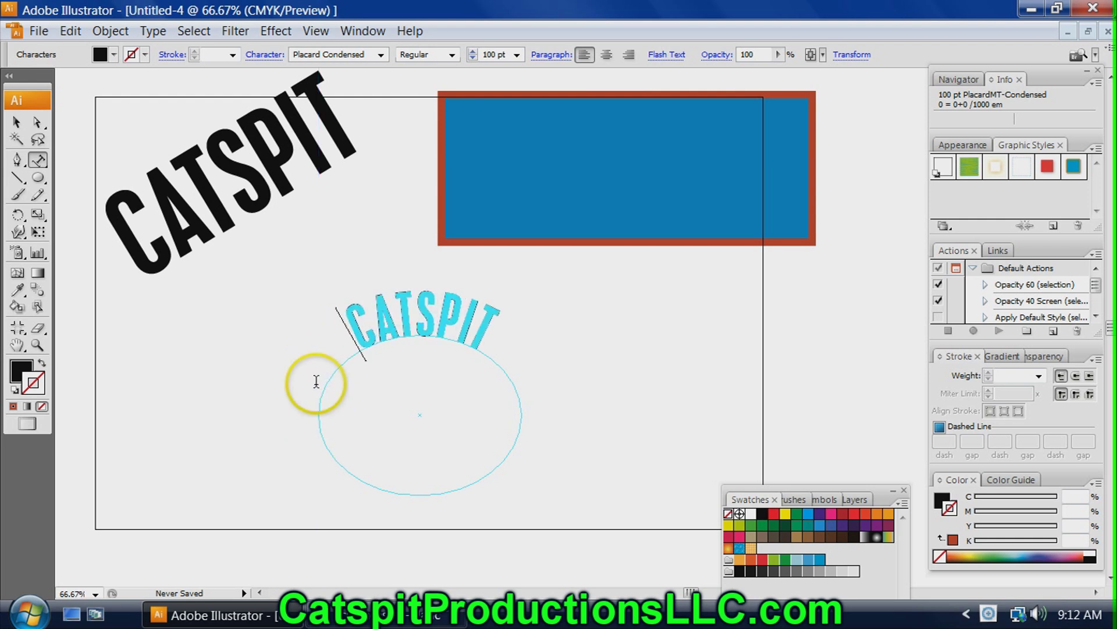
key("BackSpace")
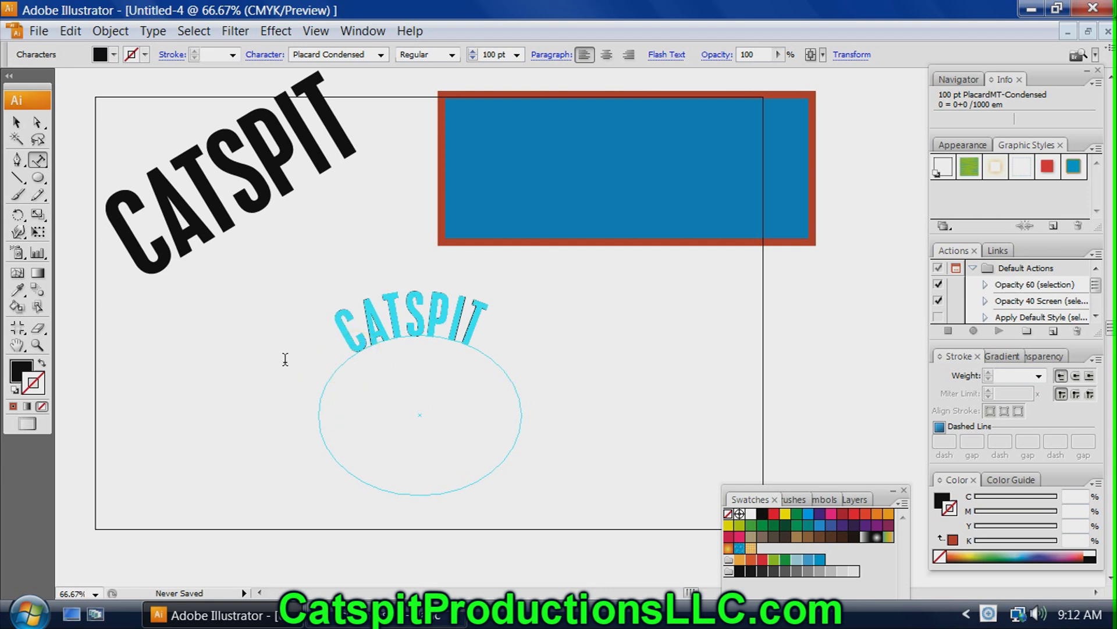
Move the curved CATSPIT text with its ellipse path down and left, below the slanted CATSPIT text
left_click(37, 121)
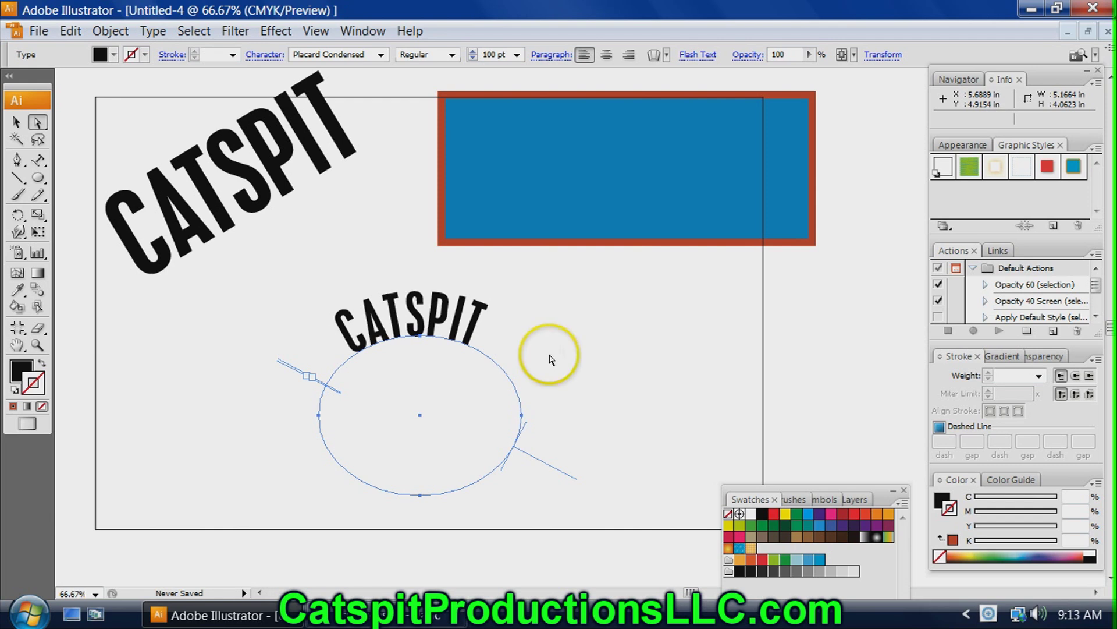
left_click_drag(445, 341, 464, 309)
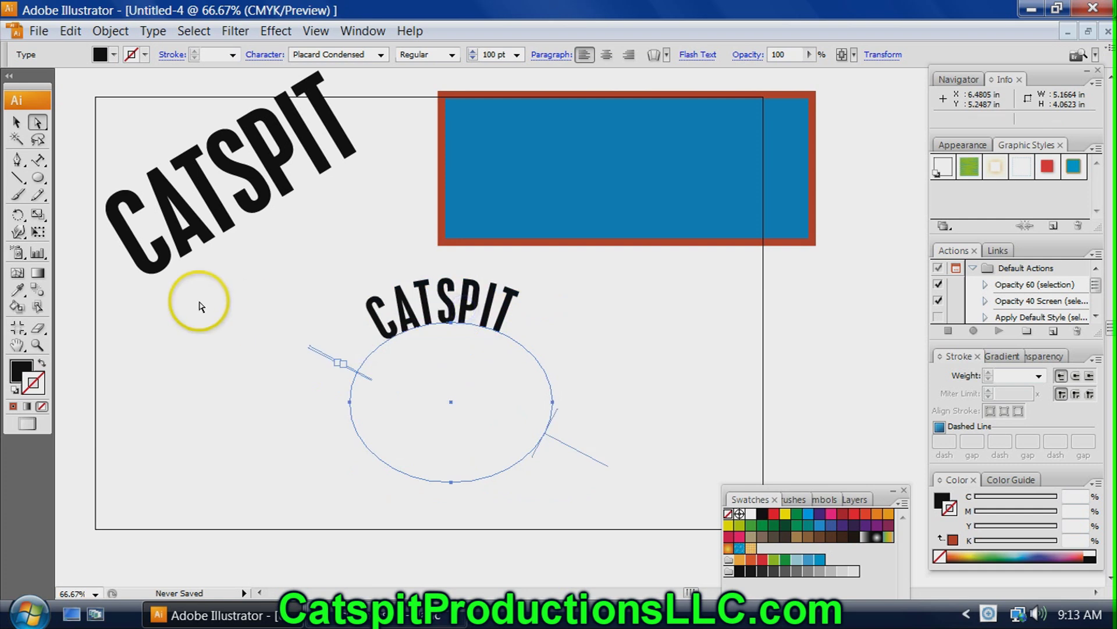
left_click(200, 306)
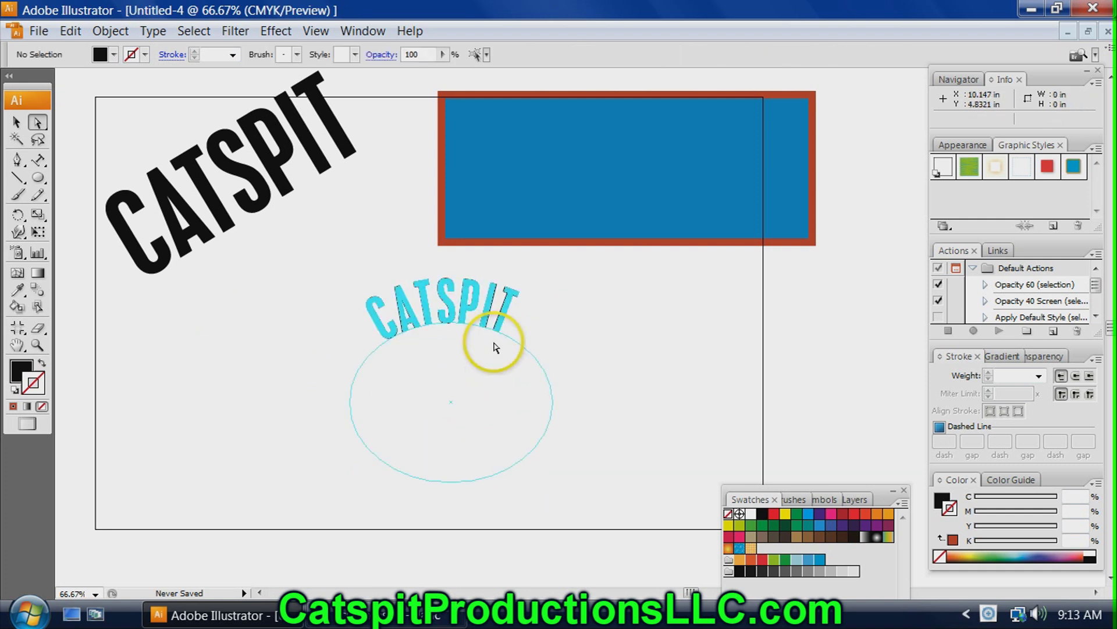
left_click_drag(497, 326, 409, 352)
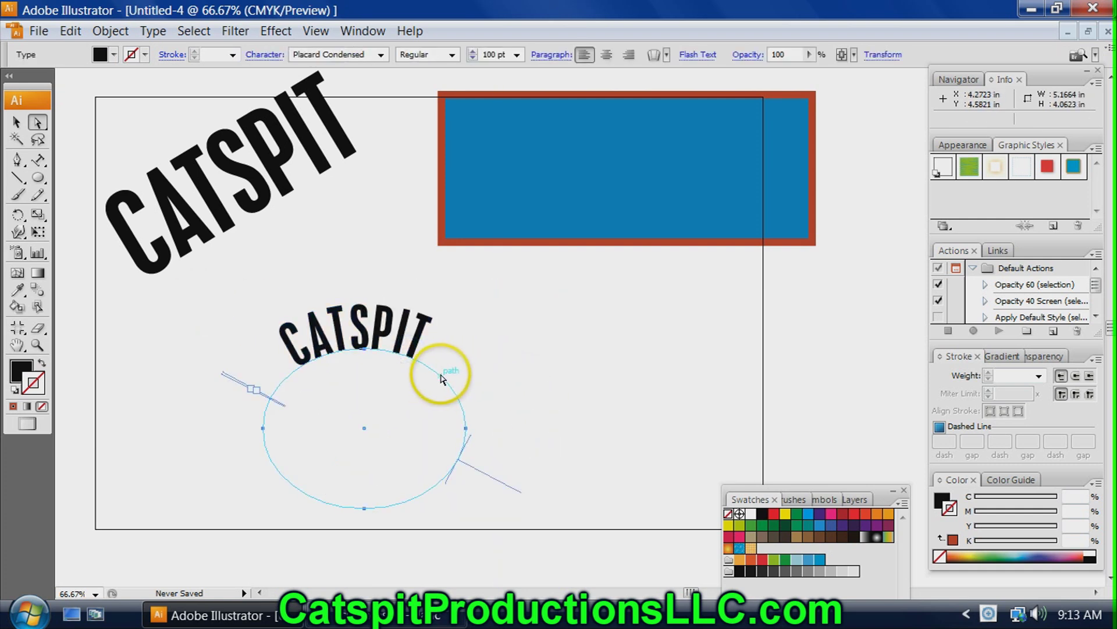
left_click(517, 357)
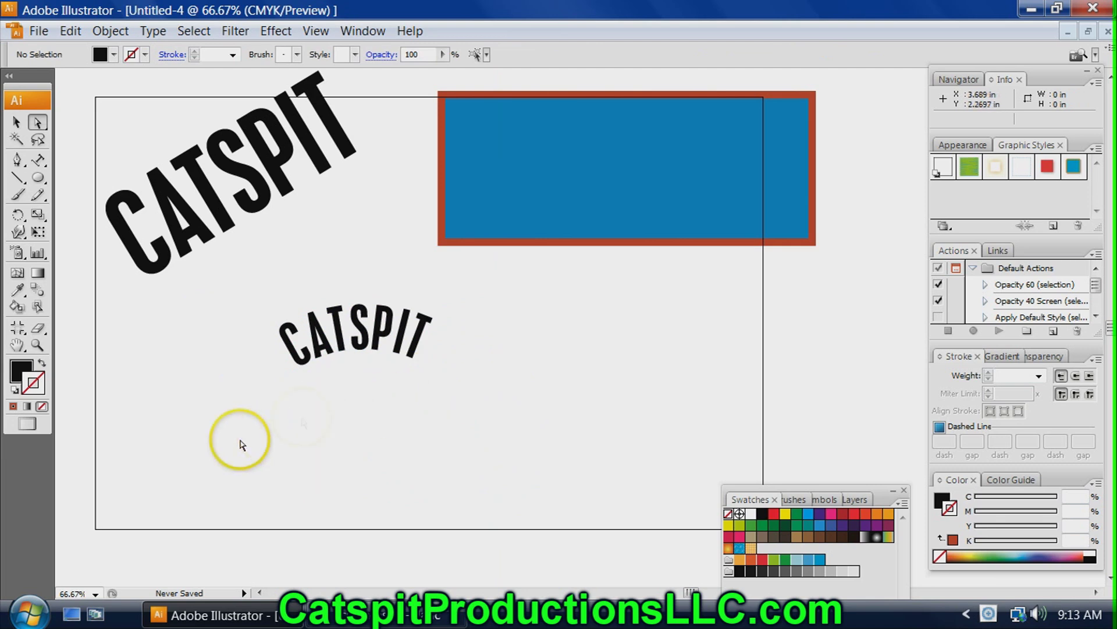
Rotate the curved CATSPIT text and its ellipse path about 4 degrees clockwise around its center
left_click(288, 379)
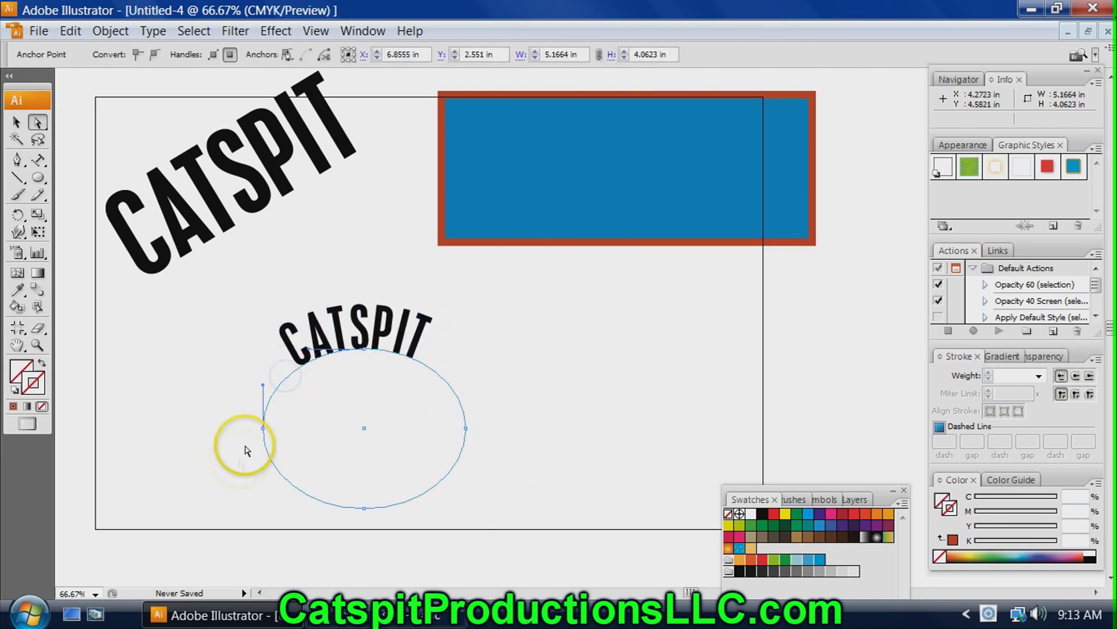
left_click(579, 371)
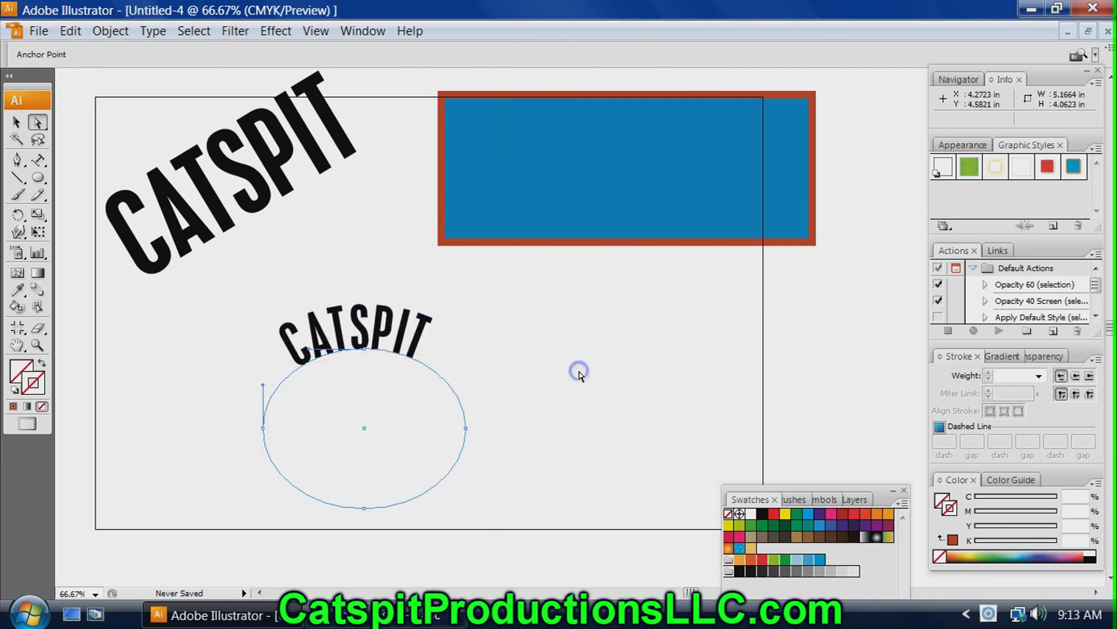
left_click(411, 338)
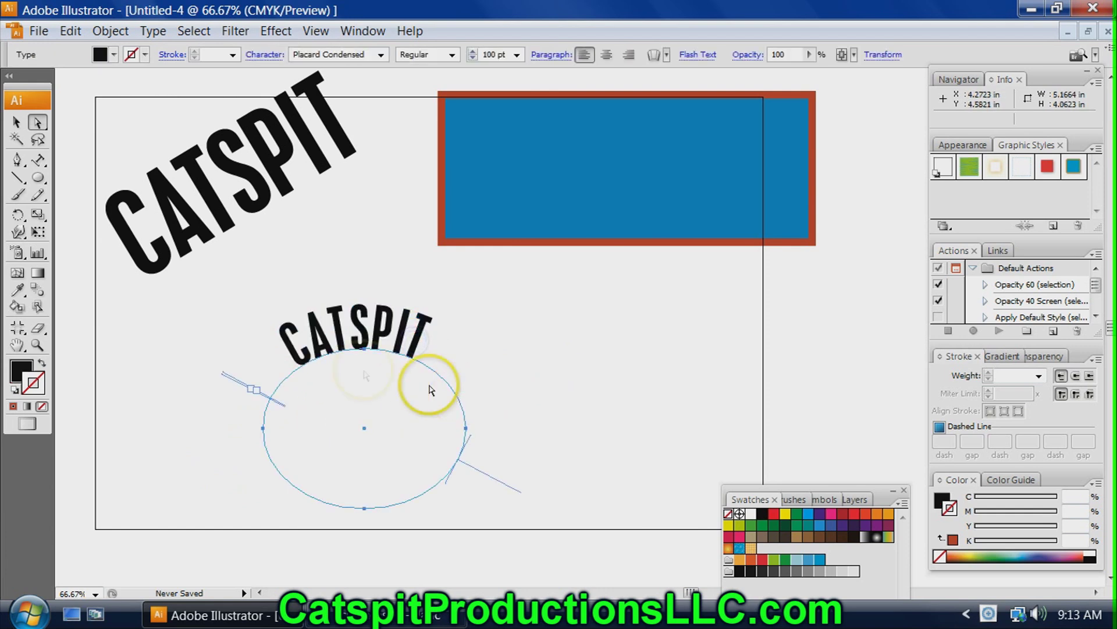
left_click(38, 232)
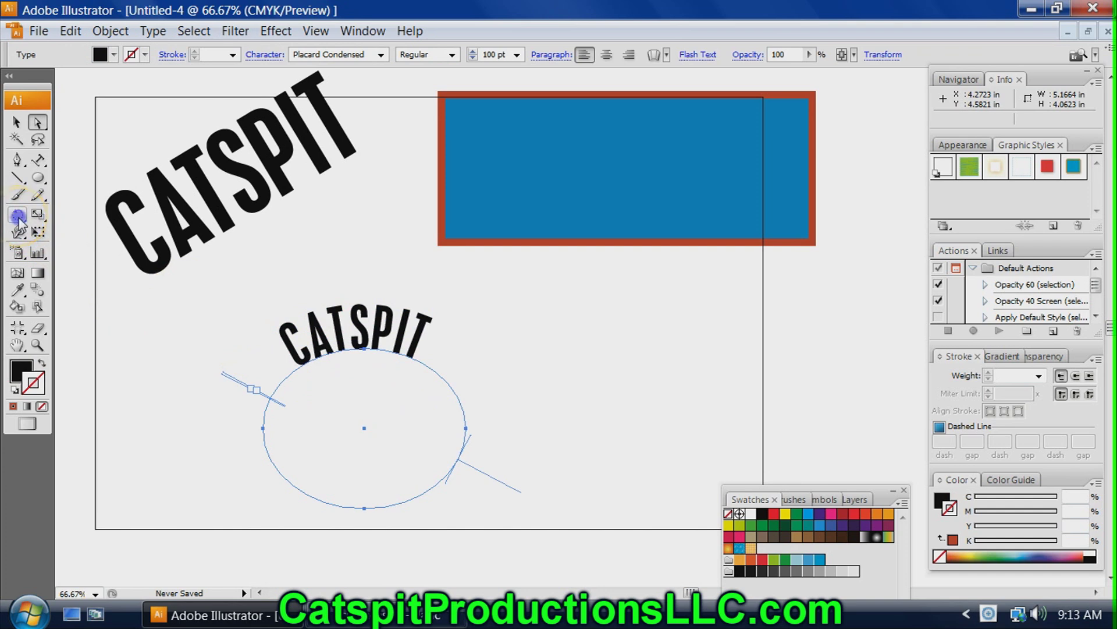
left_click(18, 215)
left_click_drag(458, 394, 463, 404)
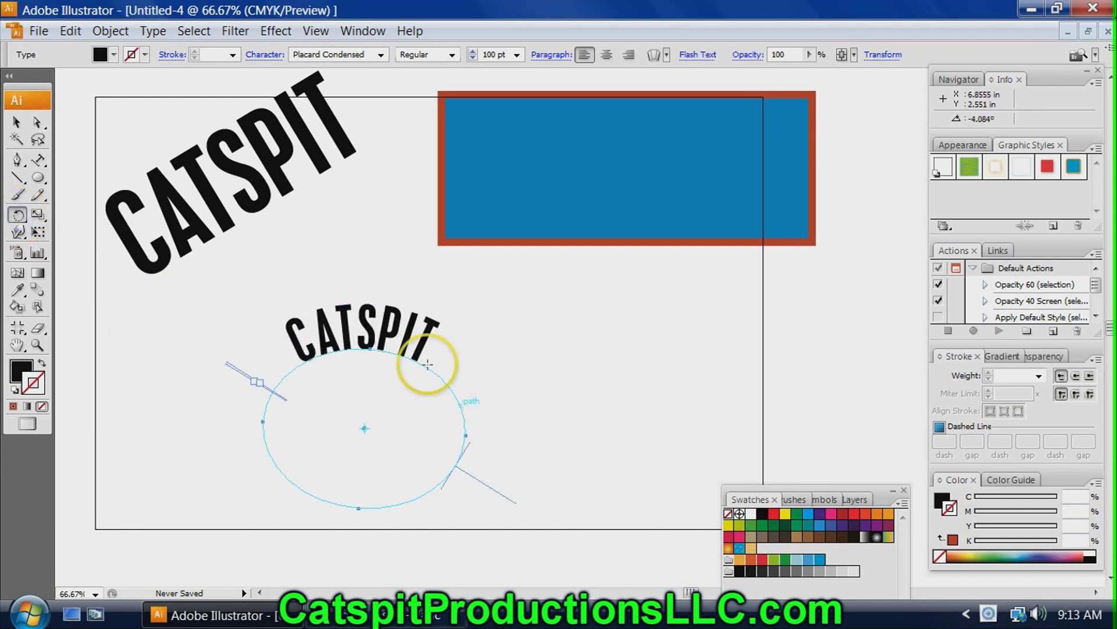
left_click(16, 122)
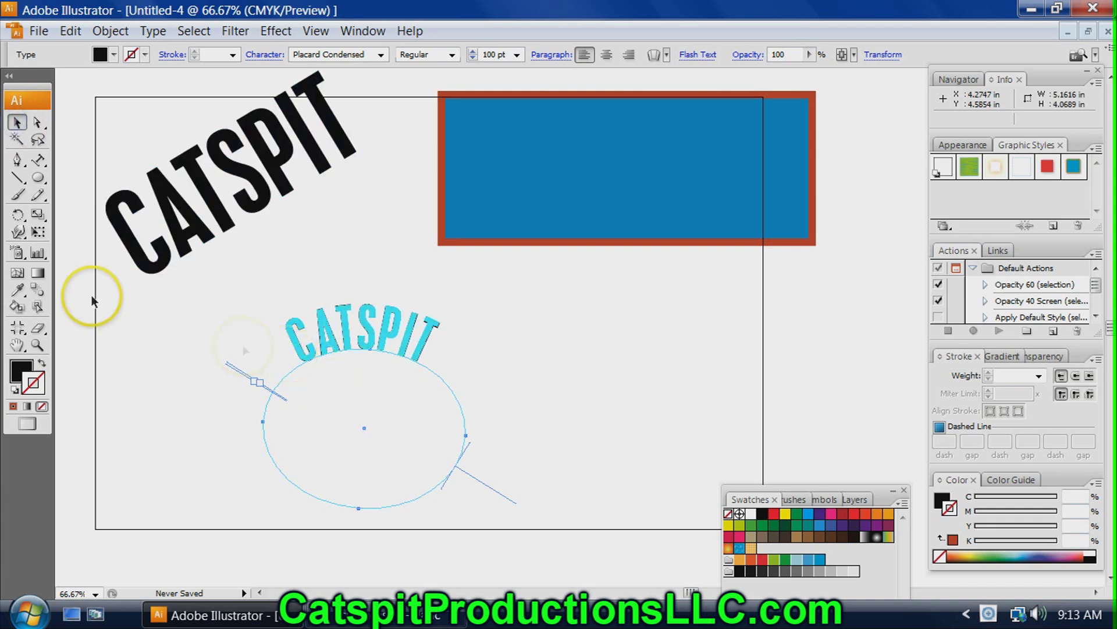
Squash the curved CATSPIT text and its ellipse vertically to about 43% with Free Transform, and rotate them about 5 degrees counterclockwise
left_click(38, 233)
left_click_drag(369, 372, 372, 458)
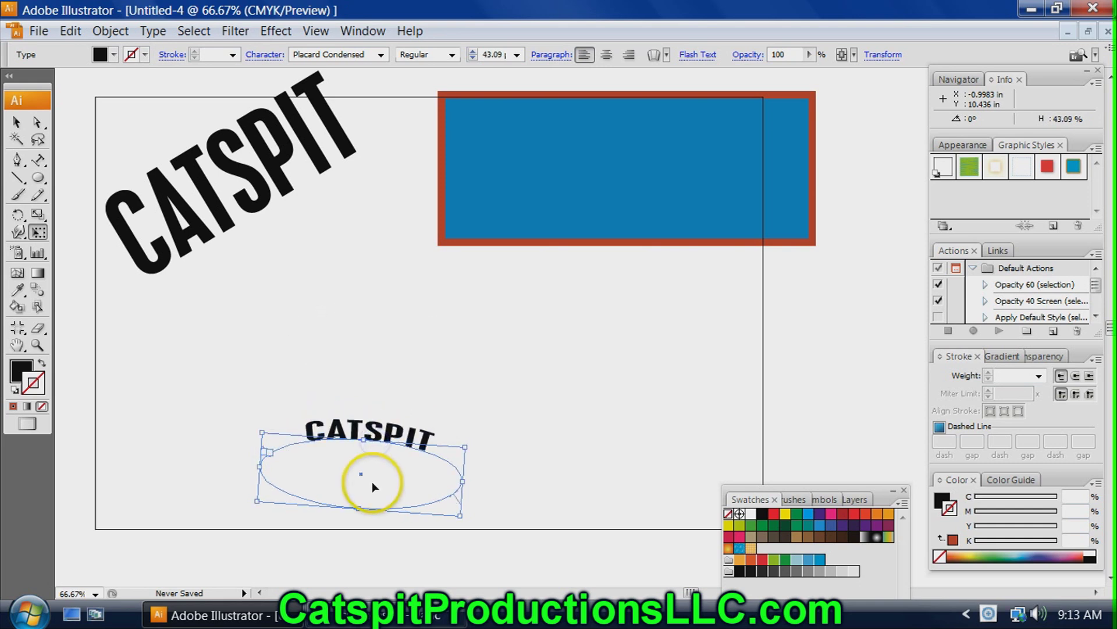
left_click(17, 214)
left_click_drag(459, 479, 460, 476)
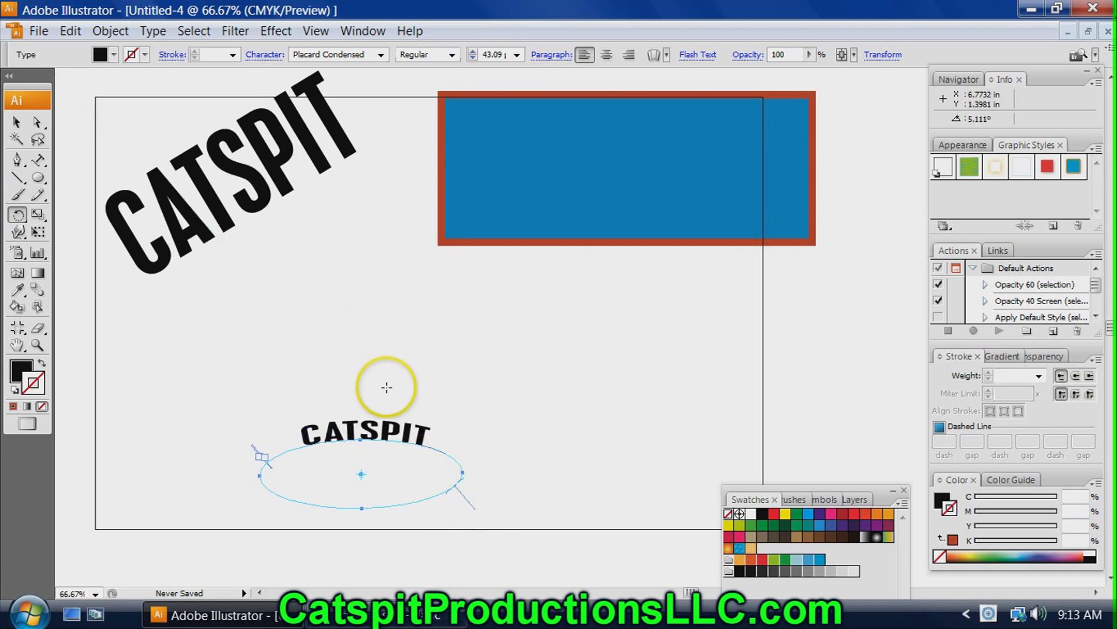
Move the flattened curved CATSPIT text up and right, below the blue rectangle at the artboard's right edge
left_click(17, 122)
left_click(361, 436)
left_click_drag(361, 436, 773, 300)
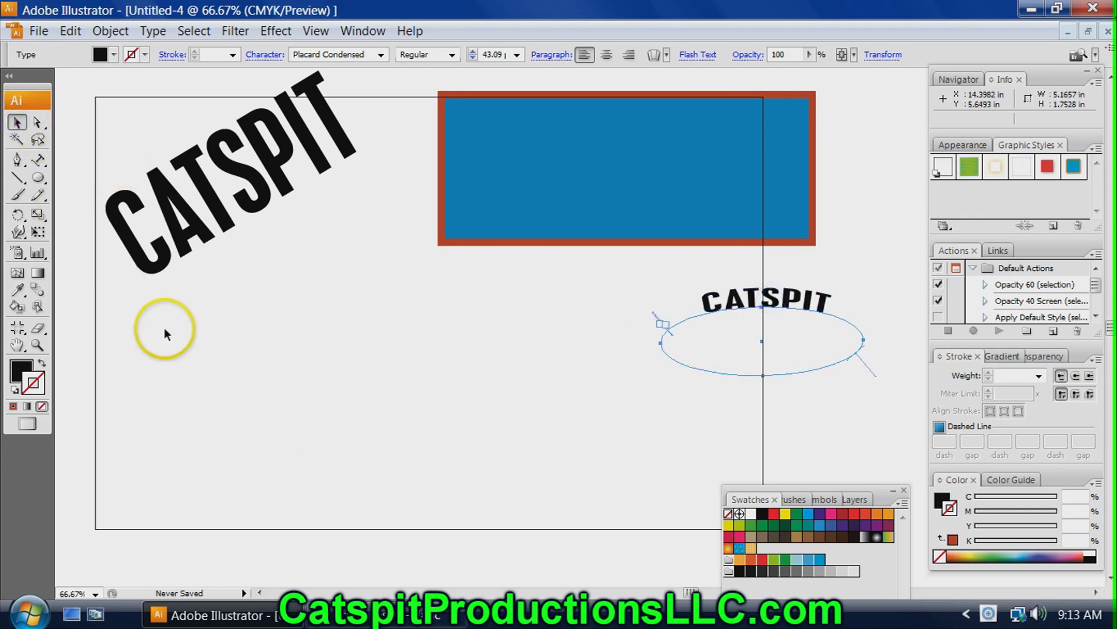
Add the vertical text CATSPIT near the artboard's lower edge with the Vertical Type tool
left_click(40, 162)
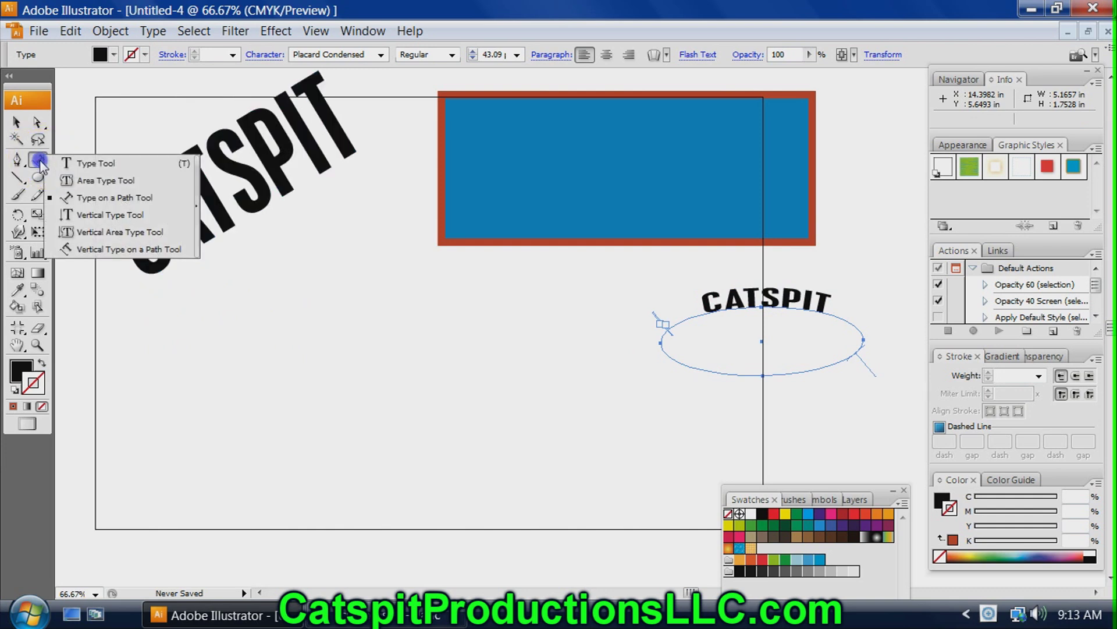
left_click(82, 216)
left_click(311, 474)
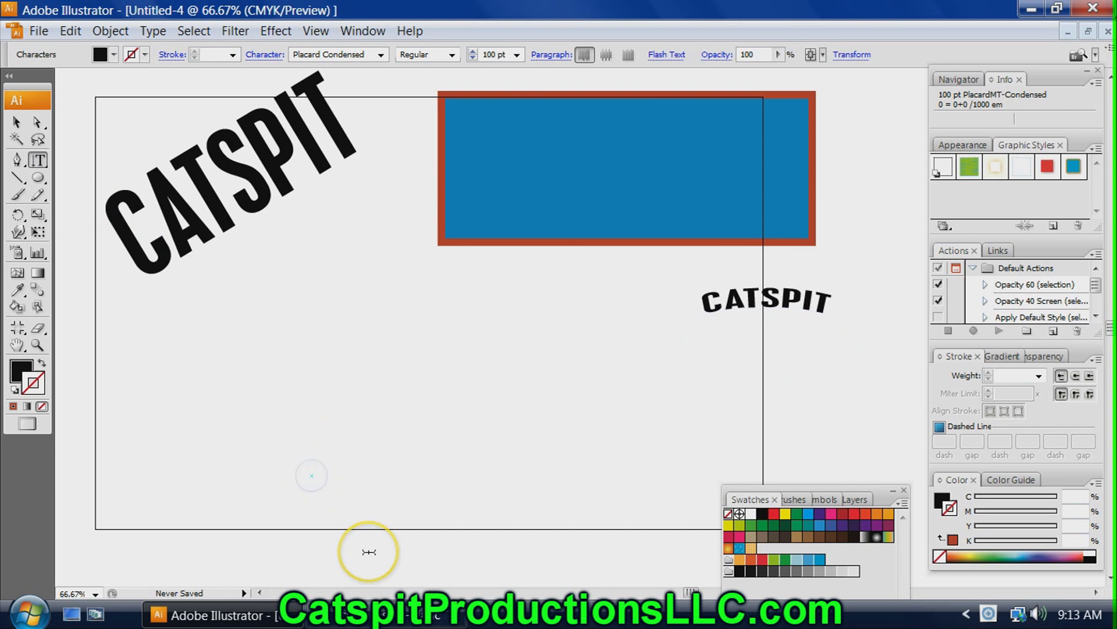
type("CATSPIY")
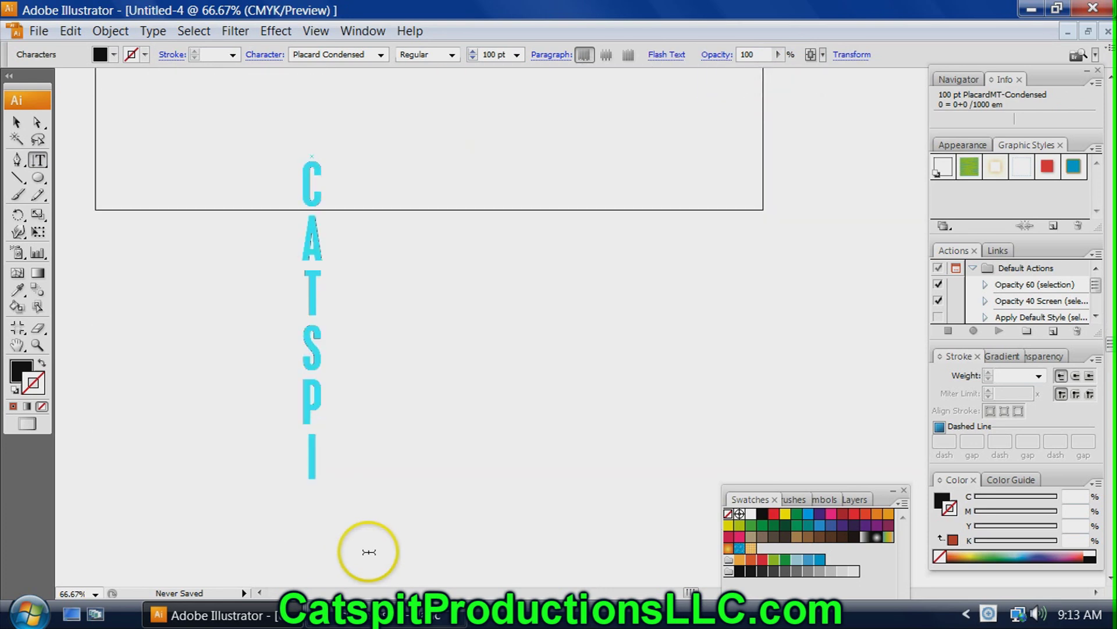
left_click(16, 122)
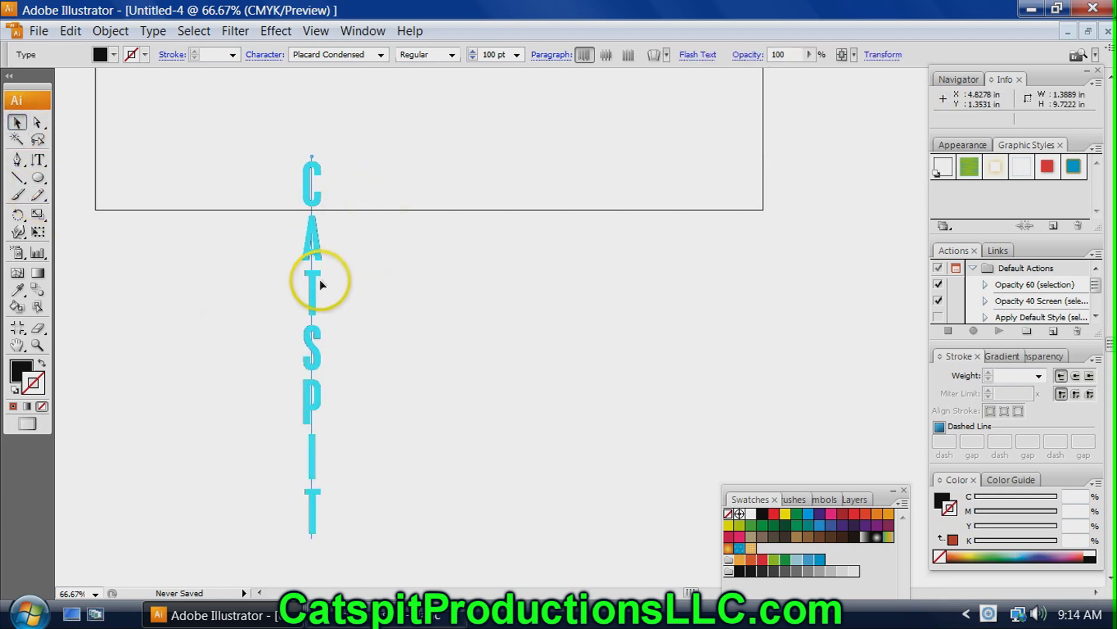
Move the vertical CATSPIT text up into the artboard, between the slanted text and the blue rectangle
left_click_drag(313, 431, 286, 82)
left_click_drag(405, 145, 457, 454)
left_click_drag(347, 379, 453, 365)
left_click_drag(329, 382, 329, 381)
left_click_drag(357, 325, 305, 335)
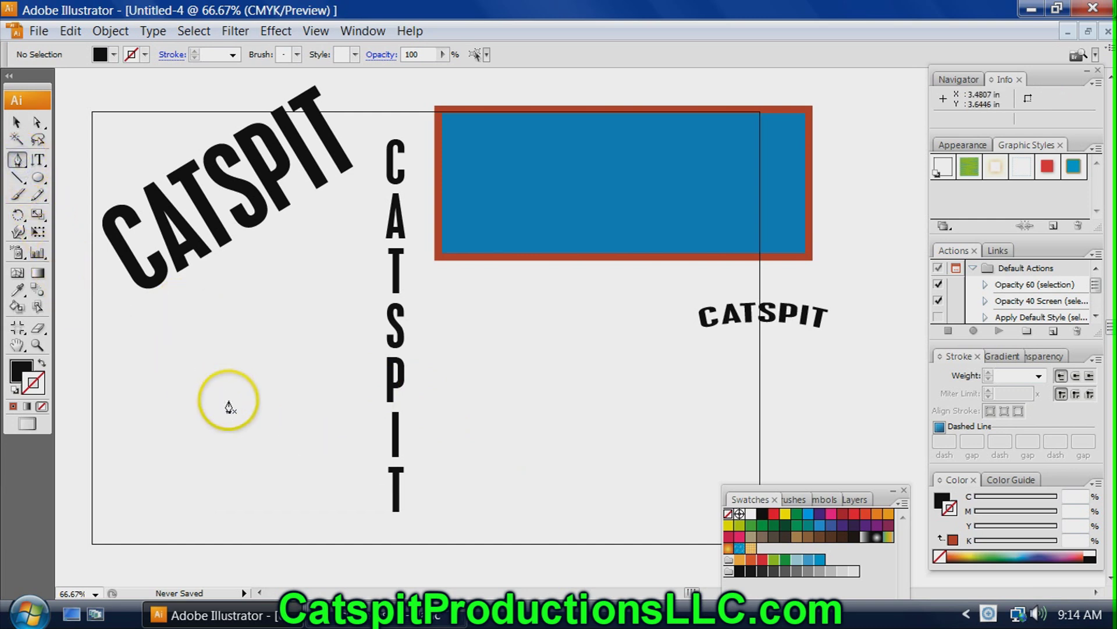
Draw a straight vertical line about 2.6 in long below the slanted text with the Pen tool
left_click(18, 161)
left_click(168, 347)
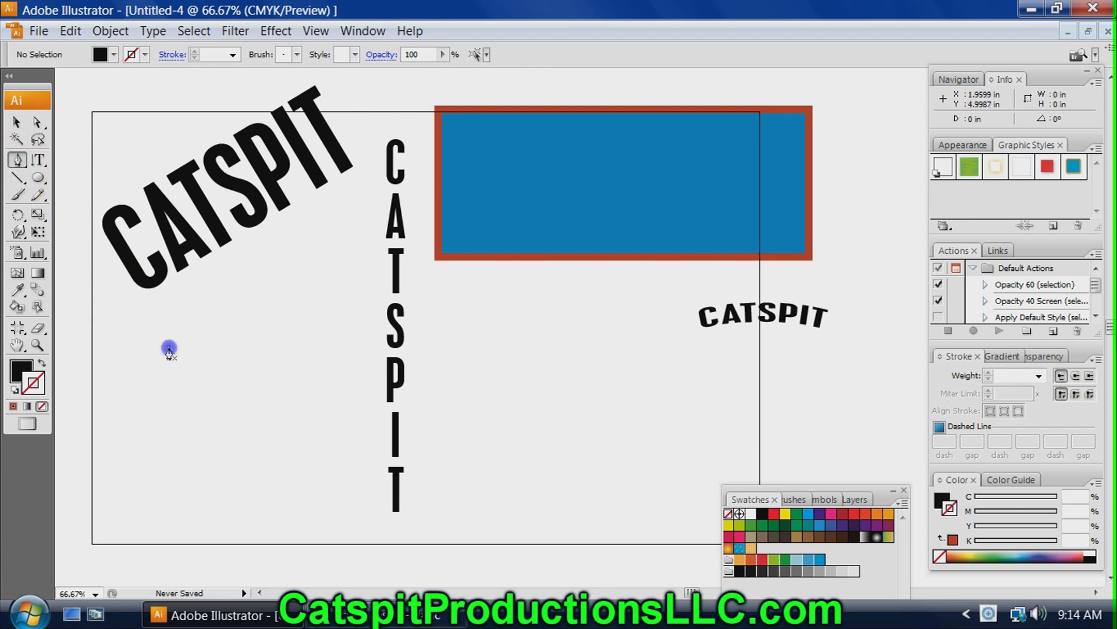
left_click(168, 449)
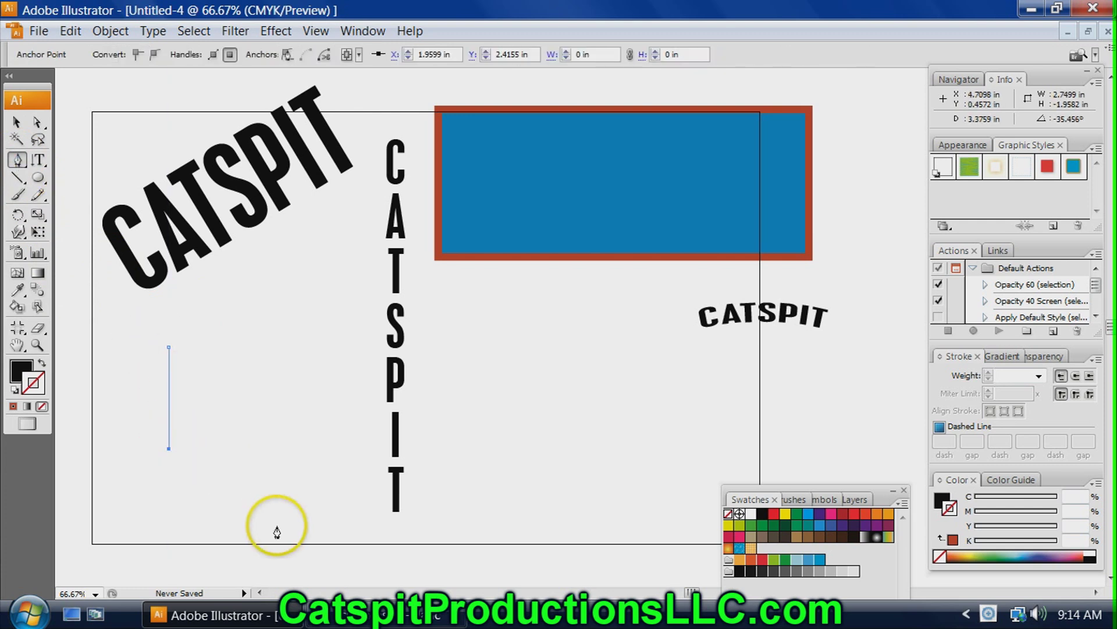
key("v")
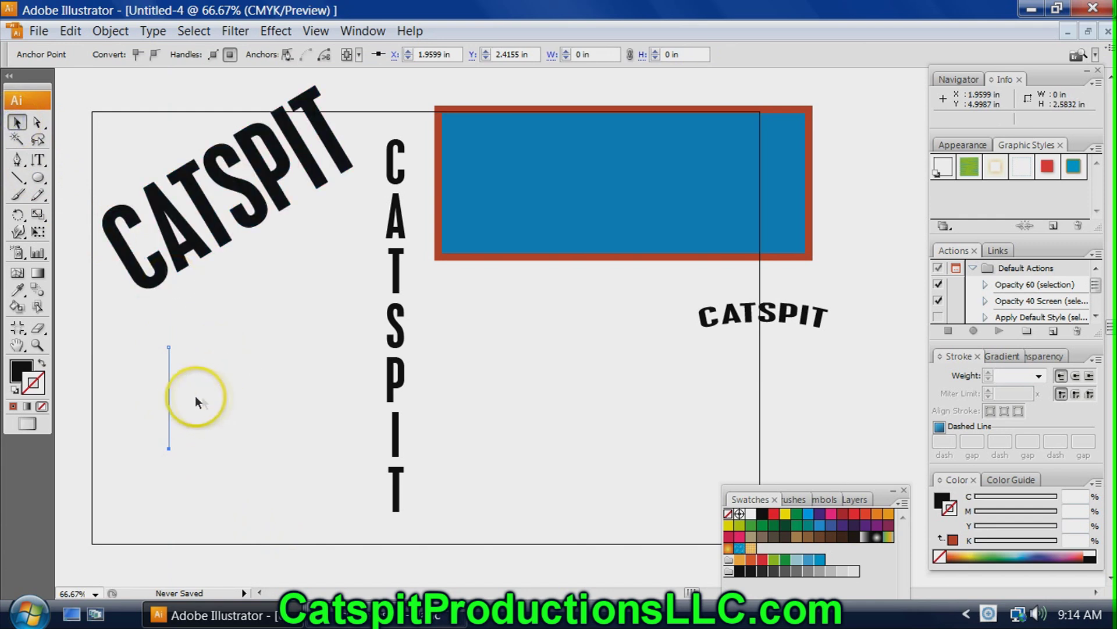
Give the vertical line a black stroke with a weight of 10 pt
left_click(190, 397)
left_click(168, 398)
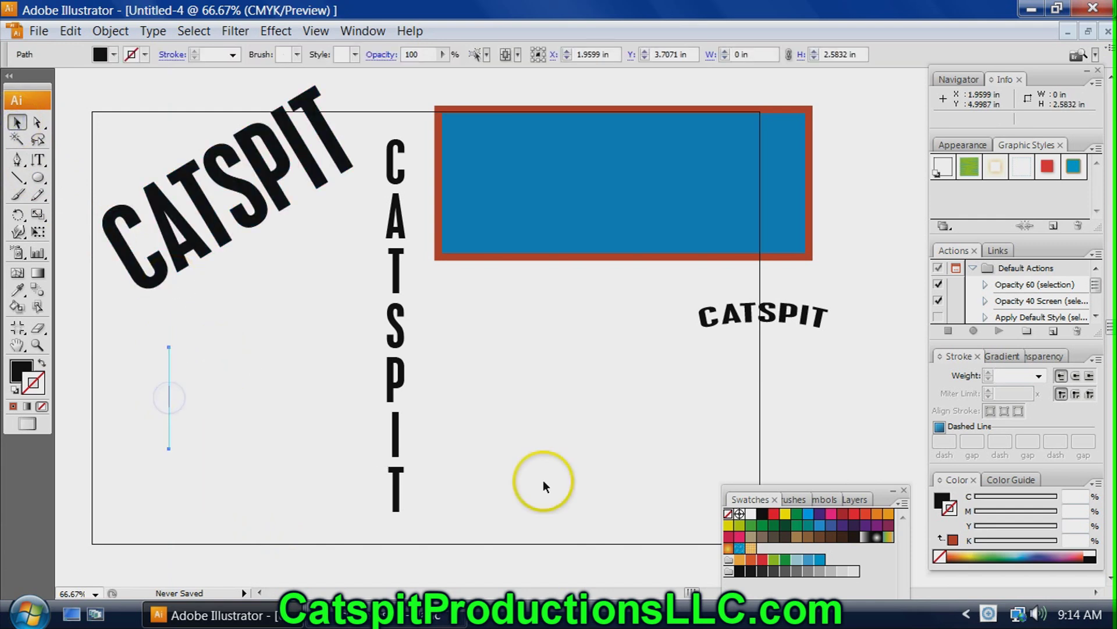
double_click(29, 389)
mouse_move(464, 344)
left_mouse_down()
mouse_move(556, 387)
mouse_move(562, 413)
left_mouse_up()
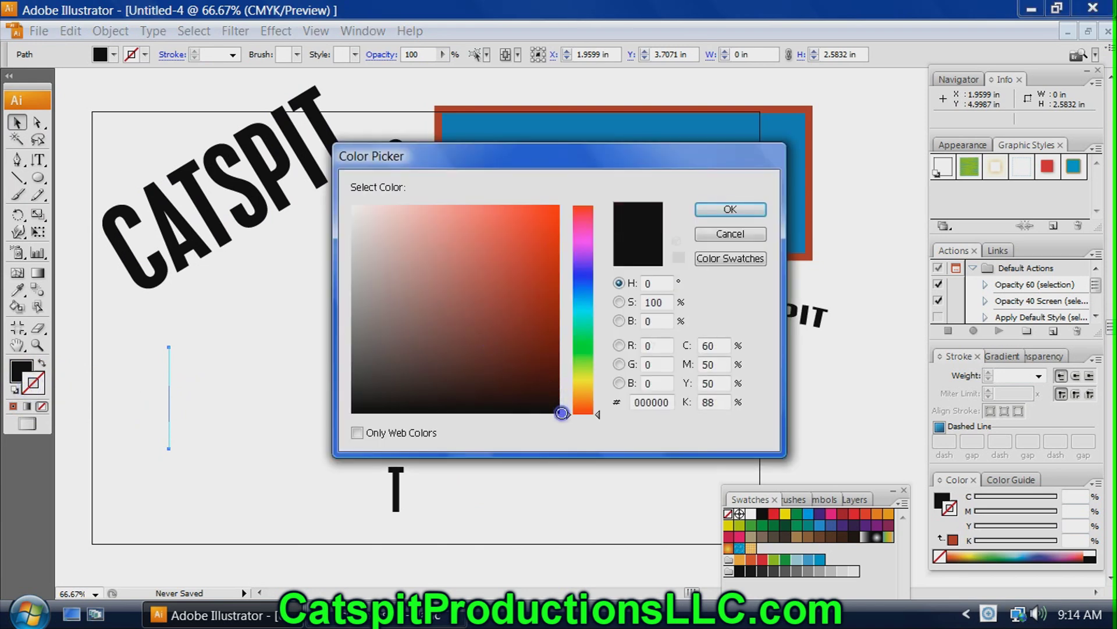
left_click(730, 210)
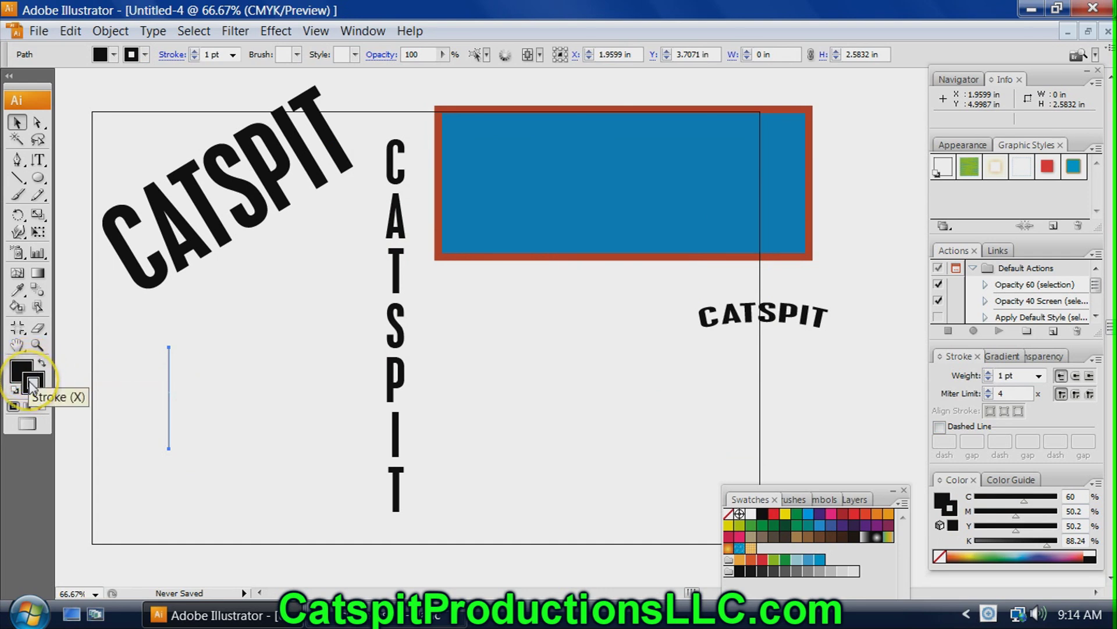
left_click(33, 383)
left_click(170, 391)
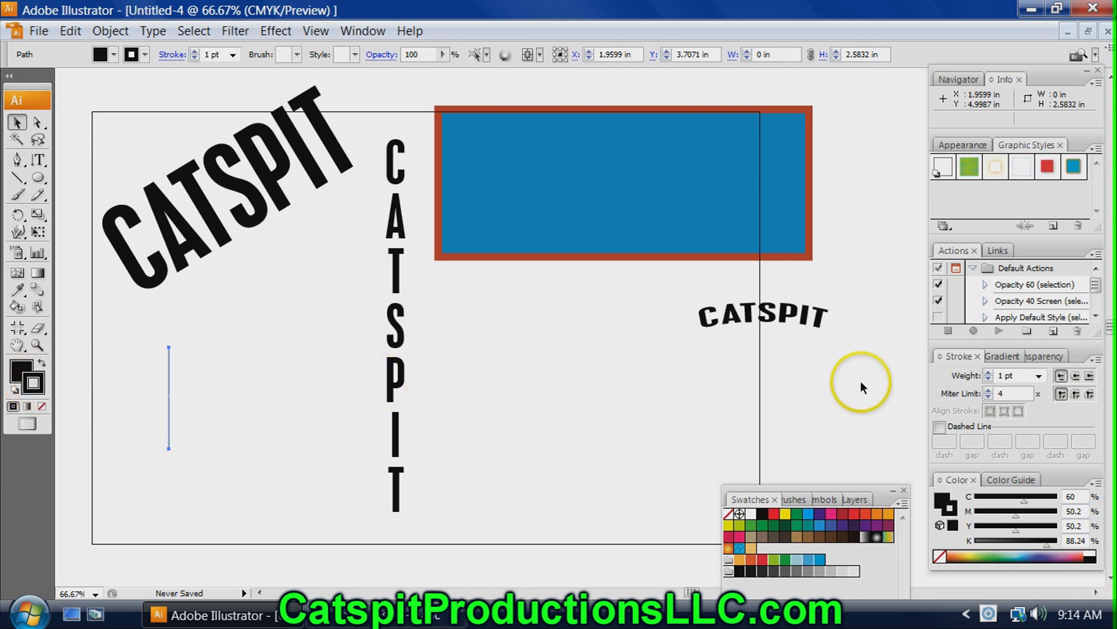
left_click(989, 372)
Move the thick line to the right of the vertical text and duplicate it into a row of five vertical lines
left_click_drag(171, 386, 498, 383)
left_click(471, 429)
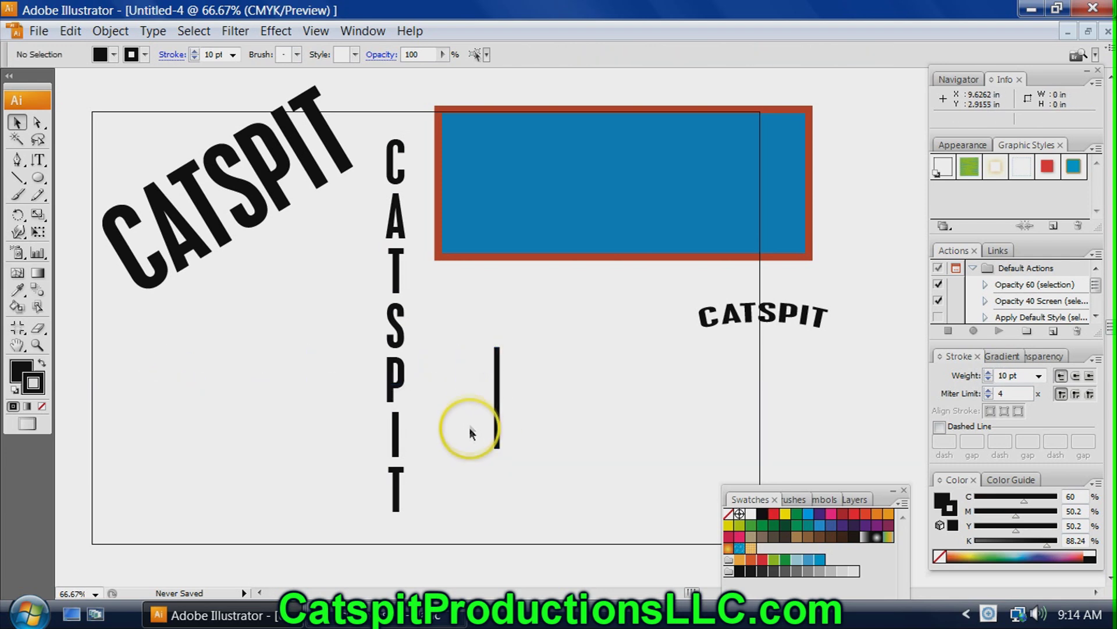
left_click(498, 424)
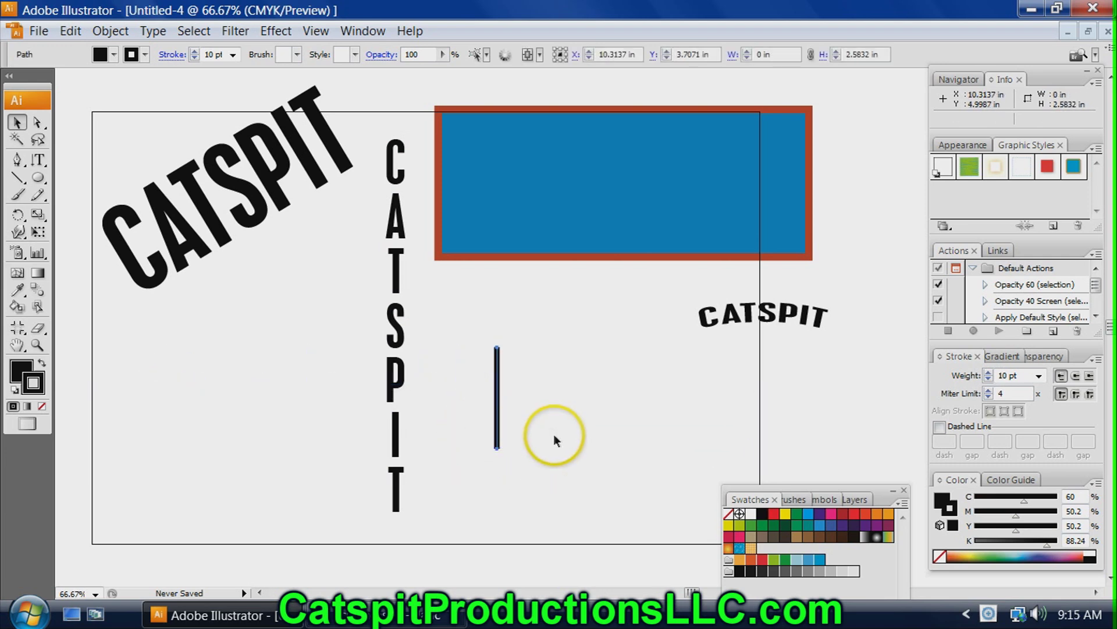
key("ctrl+v")
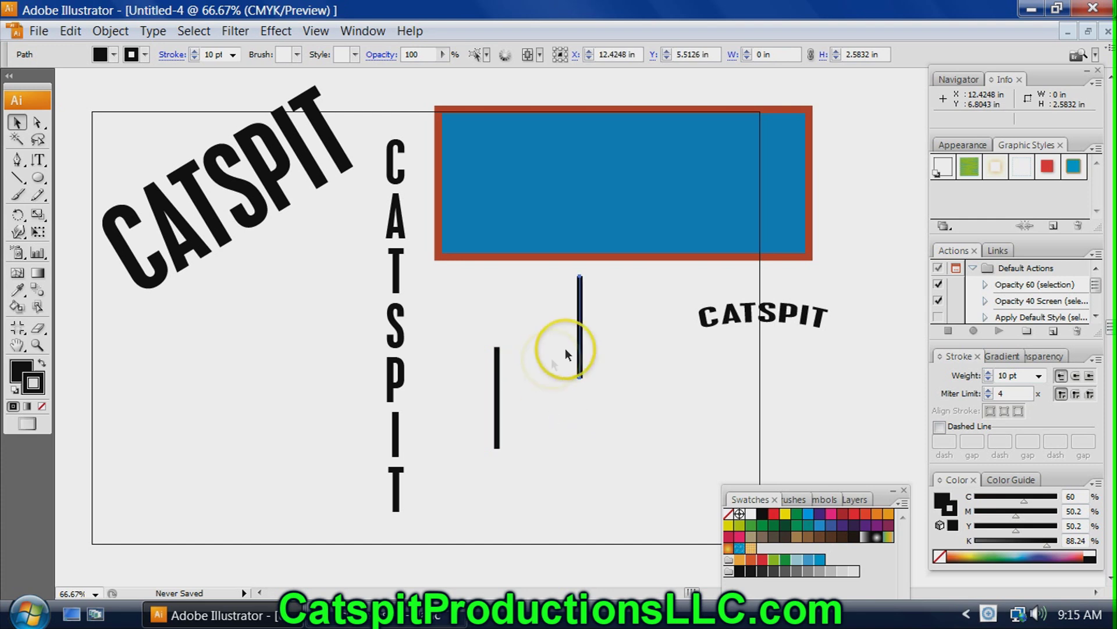
left_click_drag(557, 364, 526, 387)
left_click_drag(582, 339, 608, 417)
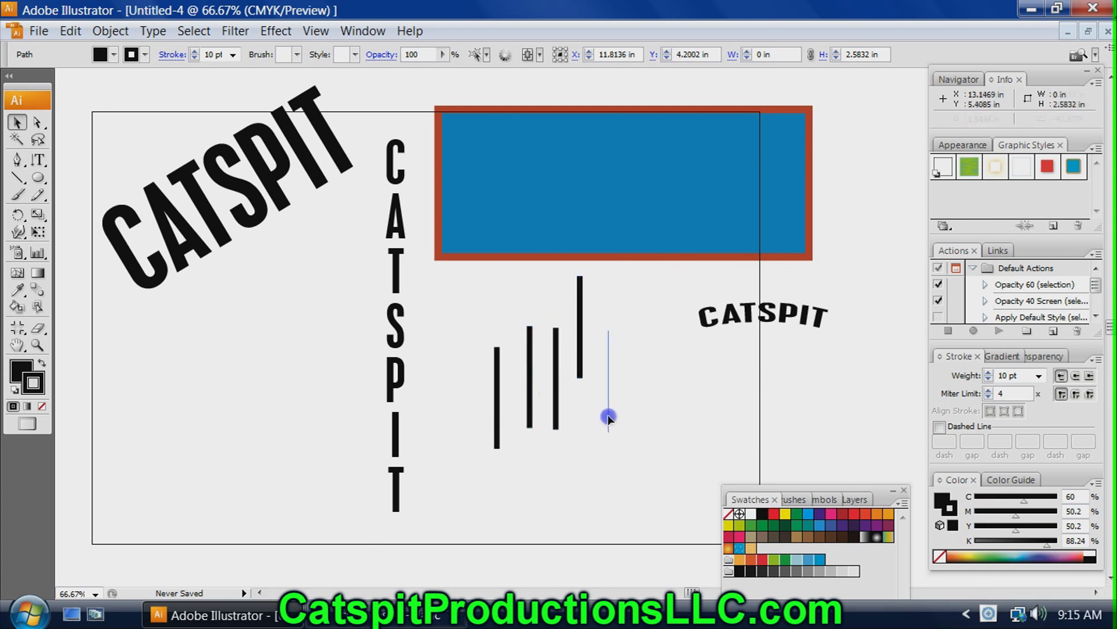
left_click_drag(583, 370, 581, 440)
left_click(369, 481)
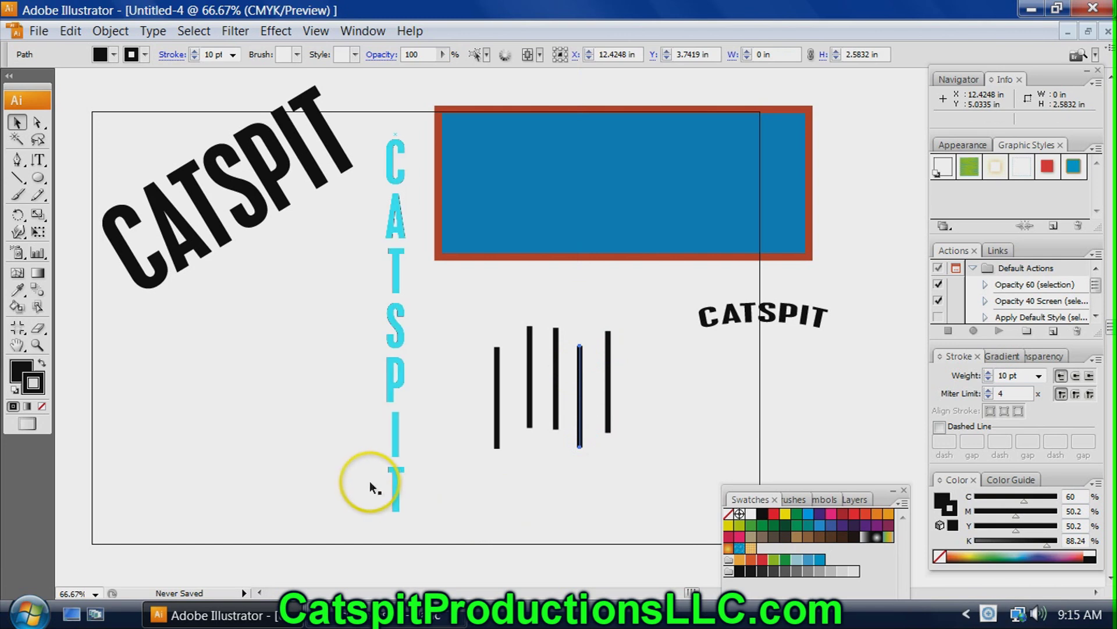
left_click(222, 343)
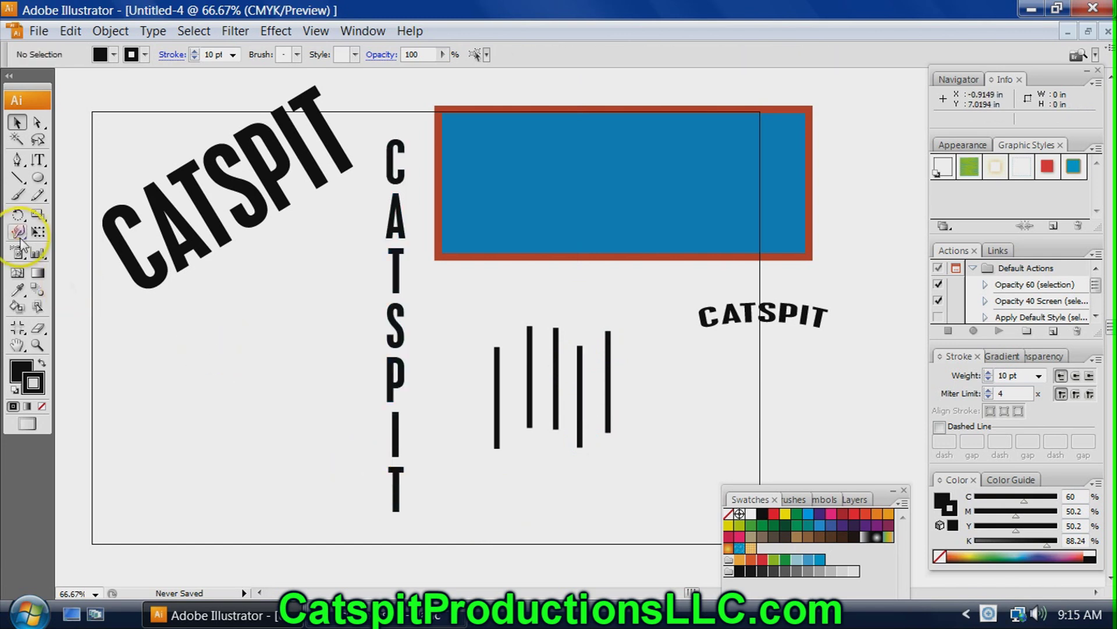
Draw a closed black triangle about 3.2 in wide below the slanted CATSPIT text with the Pen tool
left_click(17, 160)
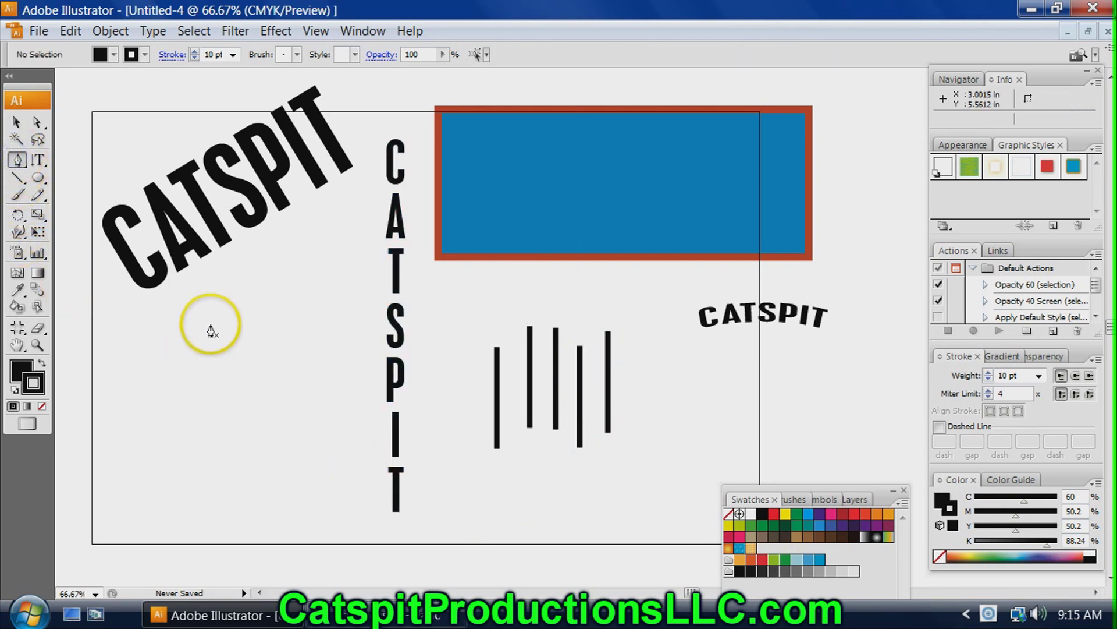
left_click(211, 323)
left_click(158, 433)
left_click(285, 432)
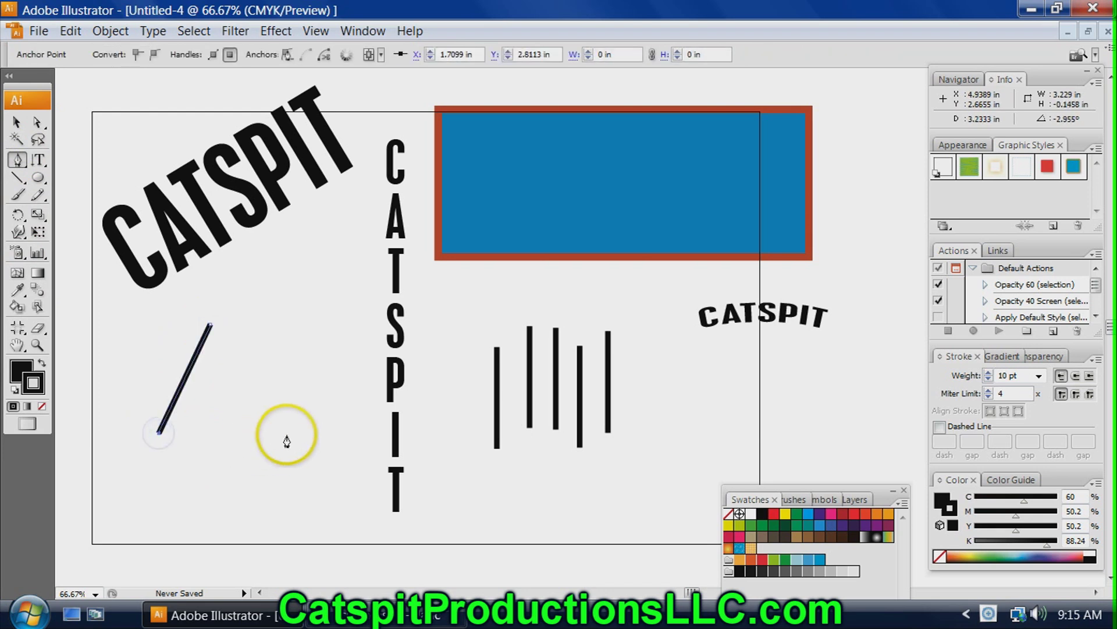
left_click(211, 324)
left_click(210, 324)
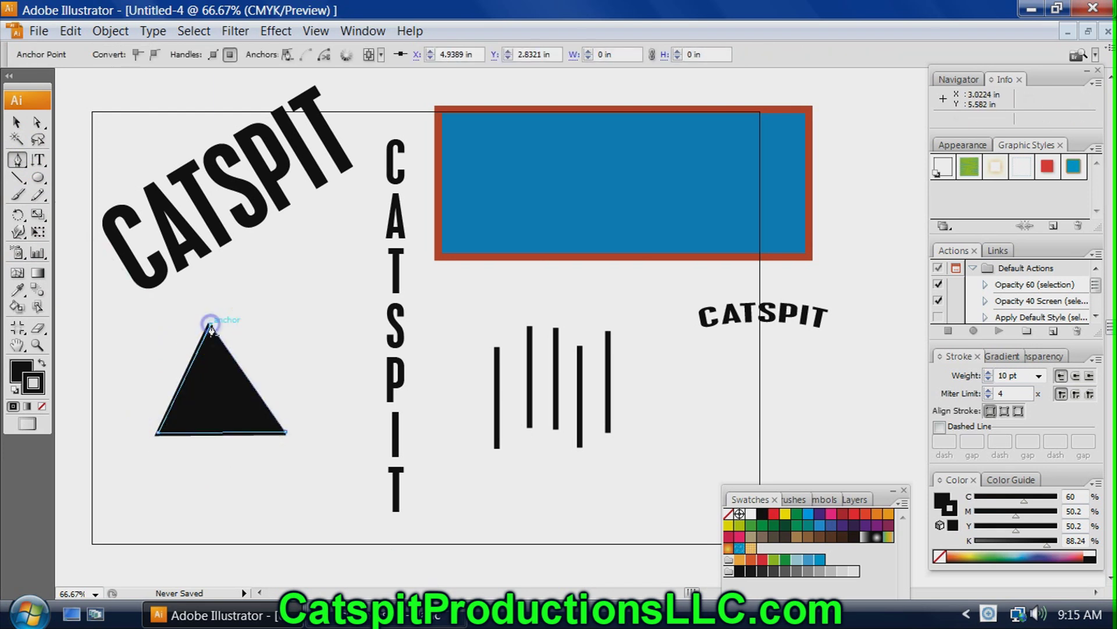
Draw a closed, irregular six-sided polygon below the triangle with the Pen tool
left_click(210, 469)
left_click(183, 512)
left_click(239, 523)
left_click(300, 488)
left_click(285, 464)
left_click(255, 459)
left_click(210, 470)
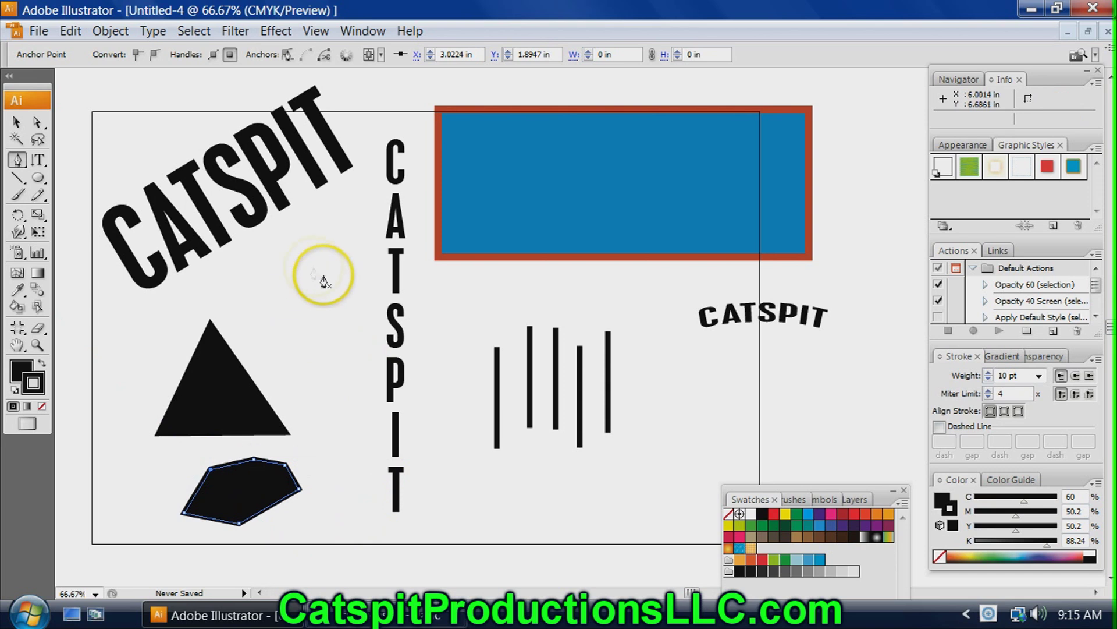
Draw a closed, irregular eight-point shape with notched corners between the slanted and vertical CATSPIT texts with the Pen tool
left_click(317, 216)
left_click(306, 266)
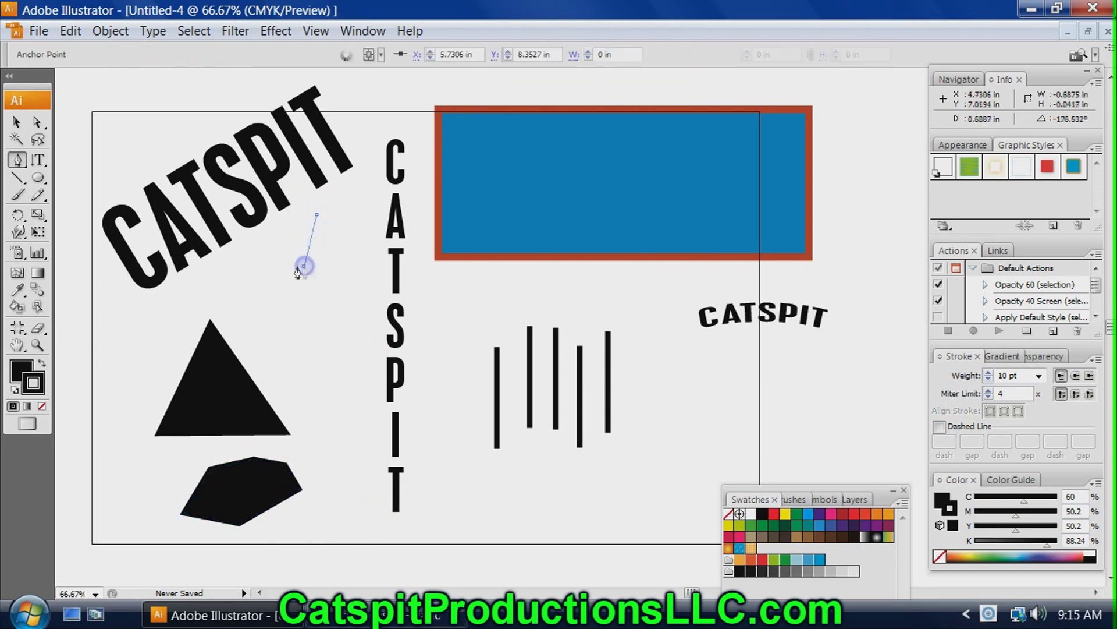
left_click(255, 273)
left_click(288, 302)
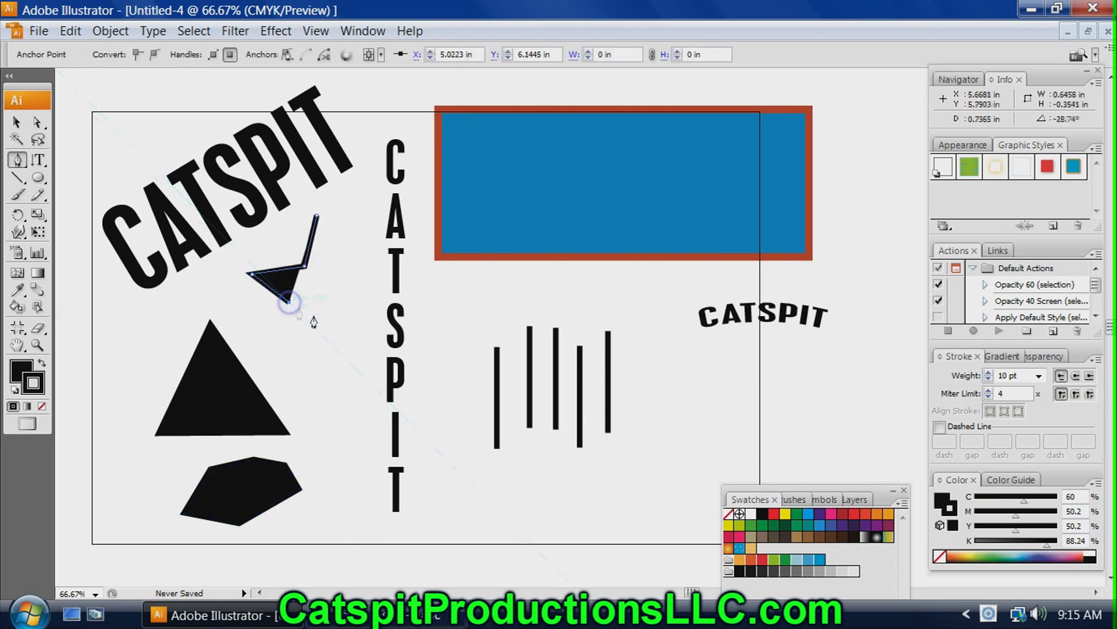
left_click(306, 342)
left_click(346, 316)
left_click(375, 288)
left_click(358, 256)
left_click(317, 217)
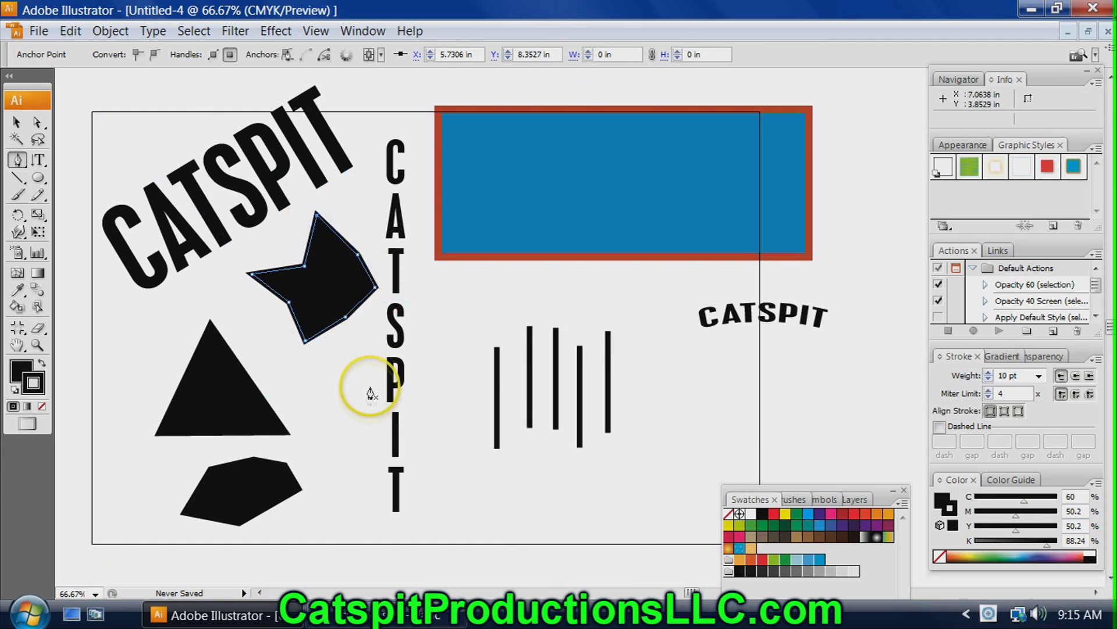
left_click(344, 318)
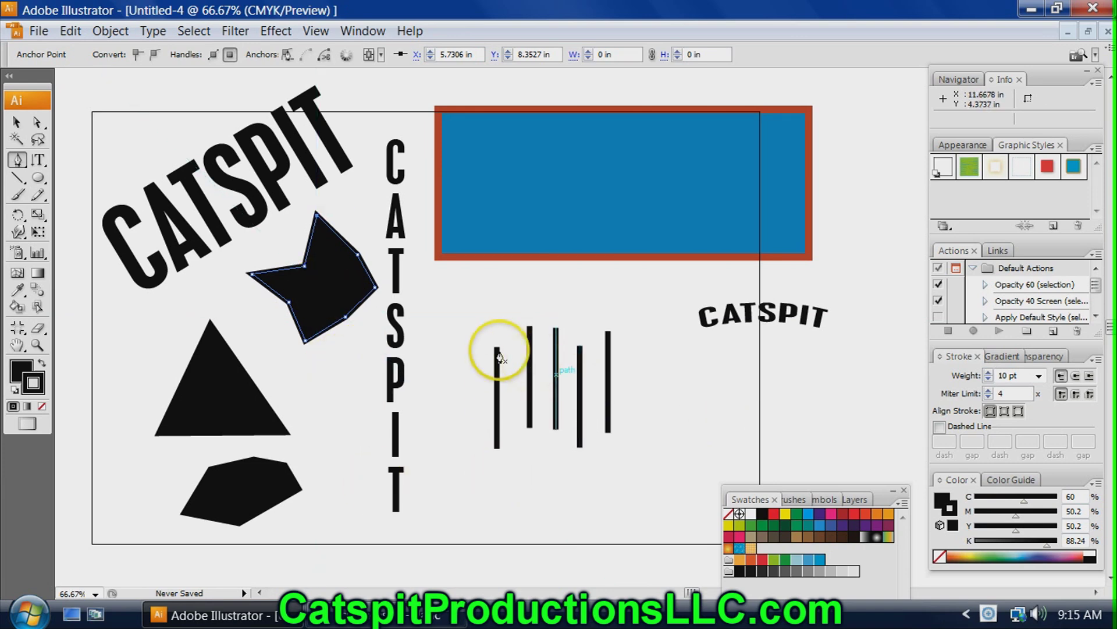
Draw a closed four-pointed star about 11.9 by 10.2 in outside the artboard, beyond the slanted CATSPIT text, with the Pen tool
key("ctrl+minus")
key("ctrl+minus")
key("ctrl+minus")
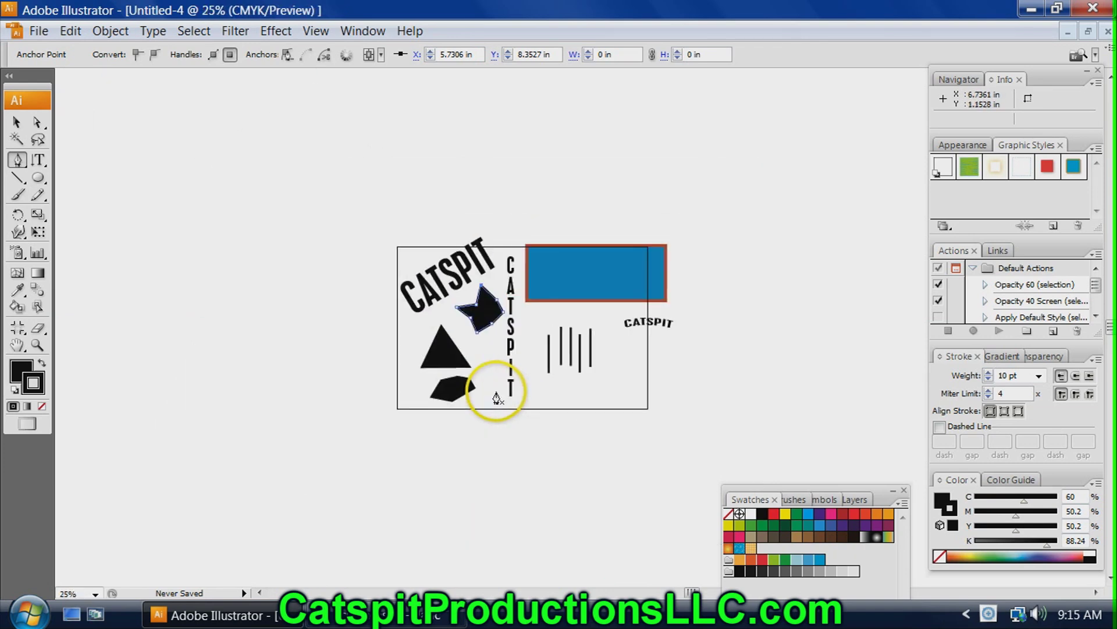
left_click(227, 162)
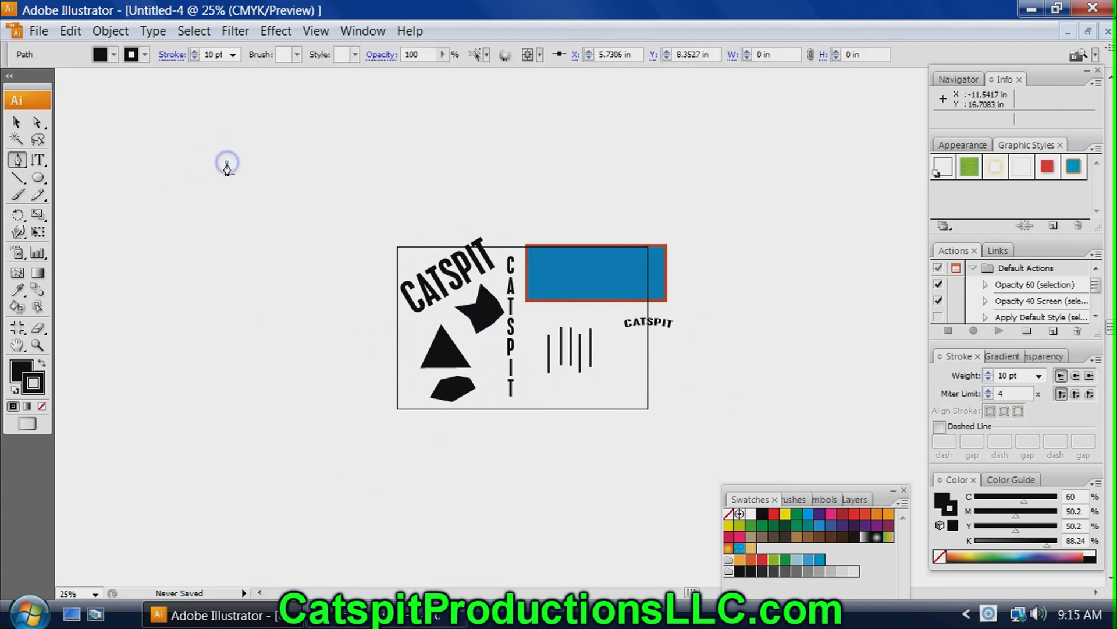
left_click(211, 217)
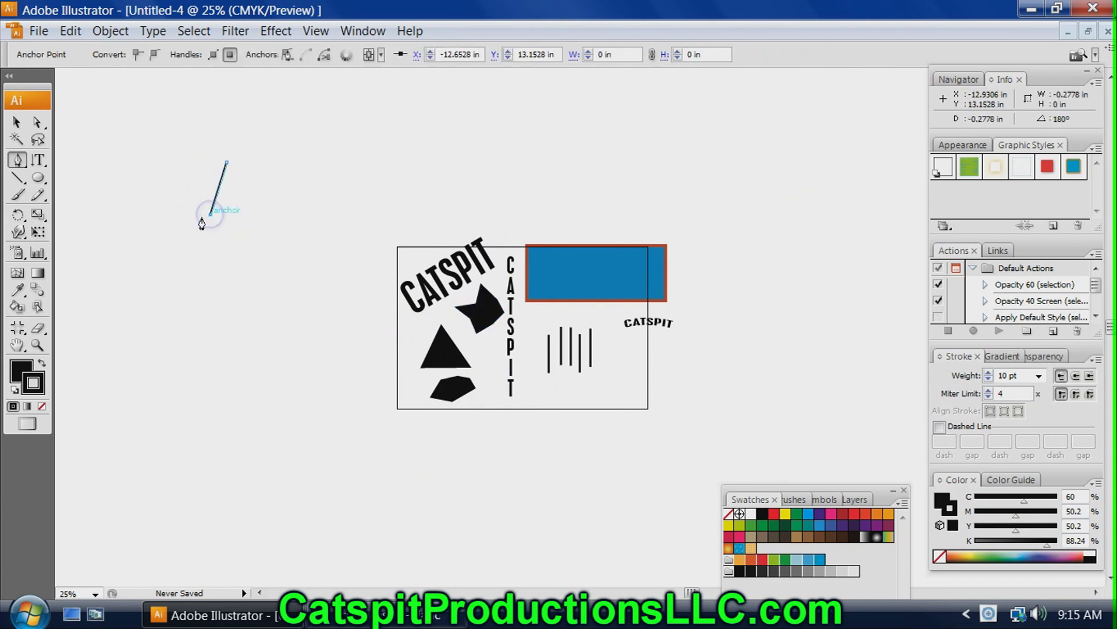
left_click(142, 228)
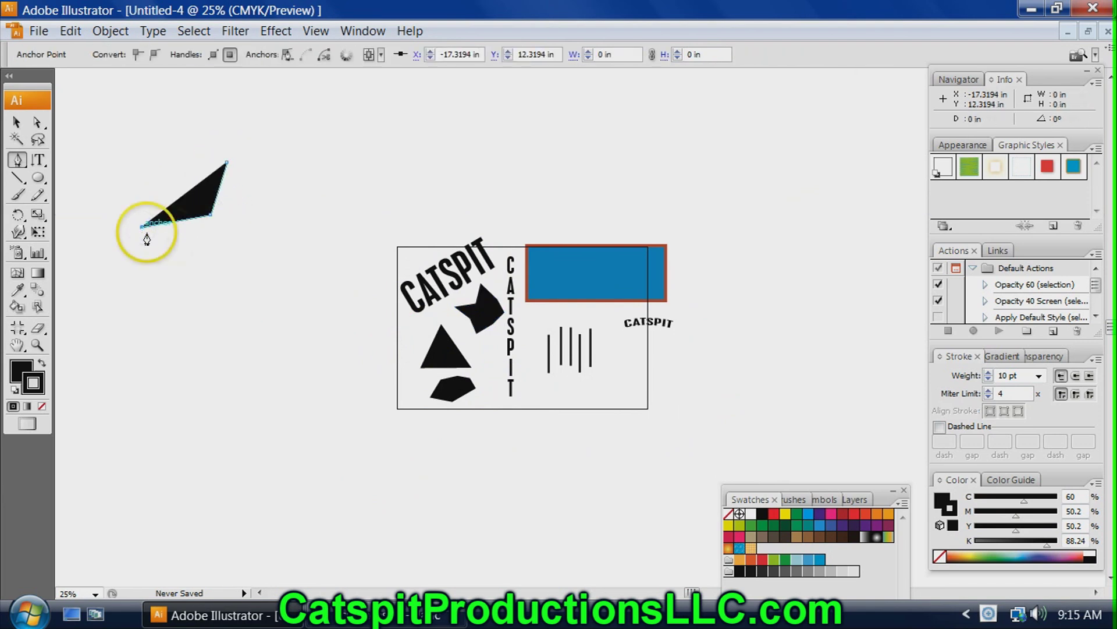
left_click(205, 245)
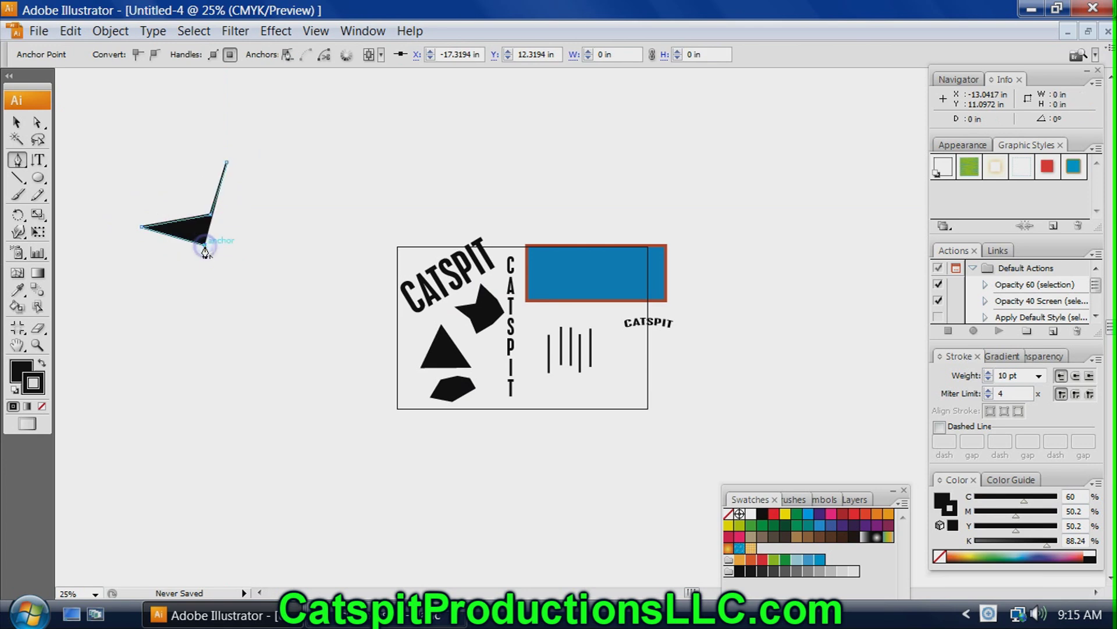
left_click(224, 312)
left_click(255, 249)
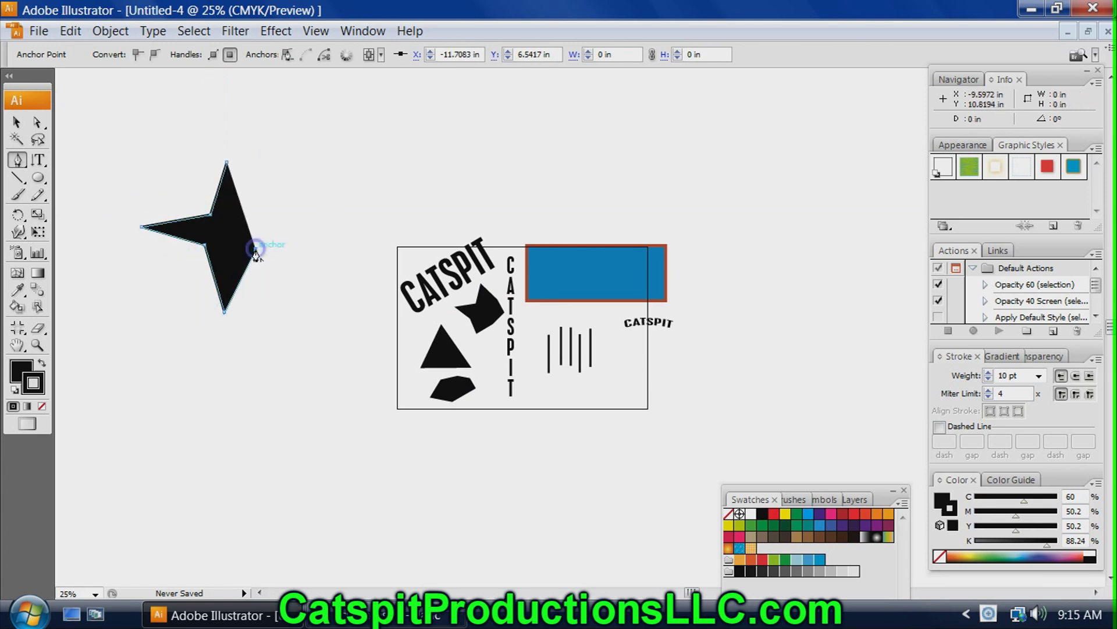
left_click(315, 236)
left_click(250, 210)
left_click(227, 167)
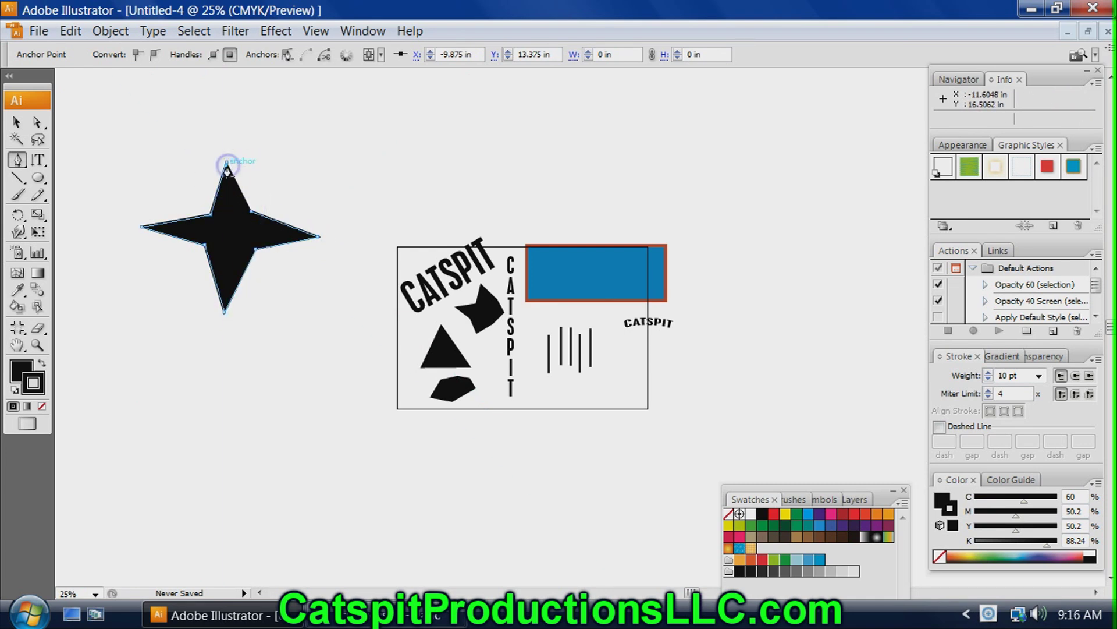
left_click(228, 164)
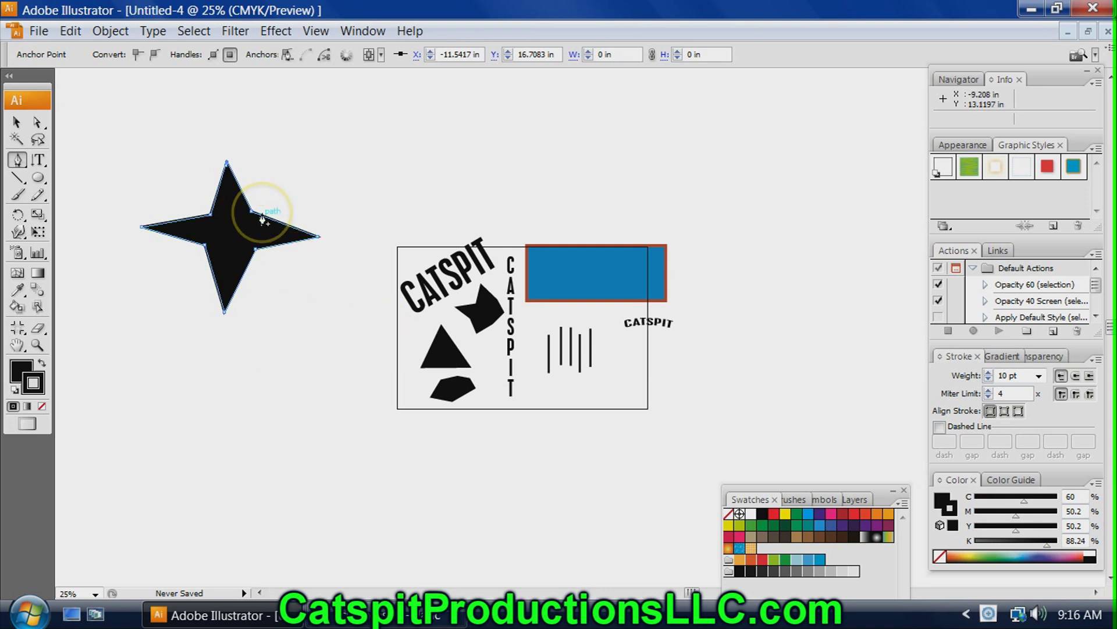
Move the star closer to the artboard and fill it with orange-red, M 71.76 and Y 85.49
key("ctrl+minus")
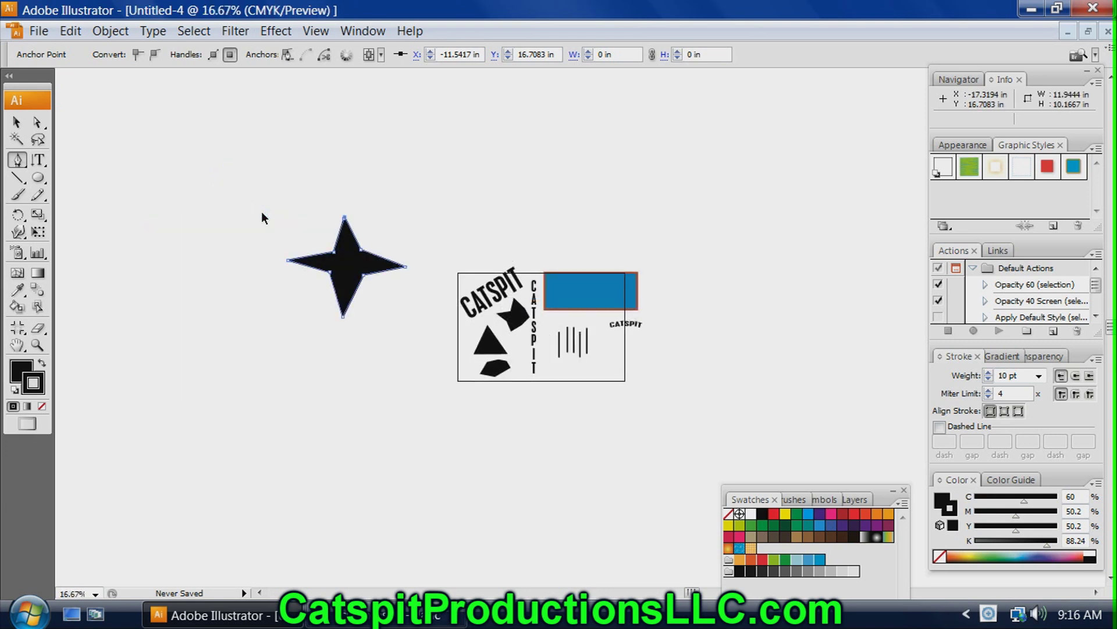
key("ctrl+plus")
key("ctrl+plus")
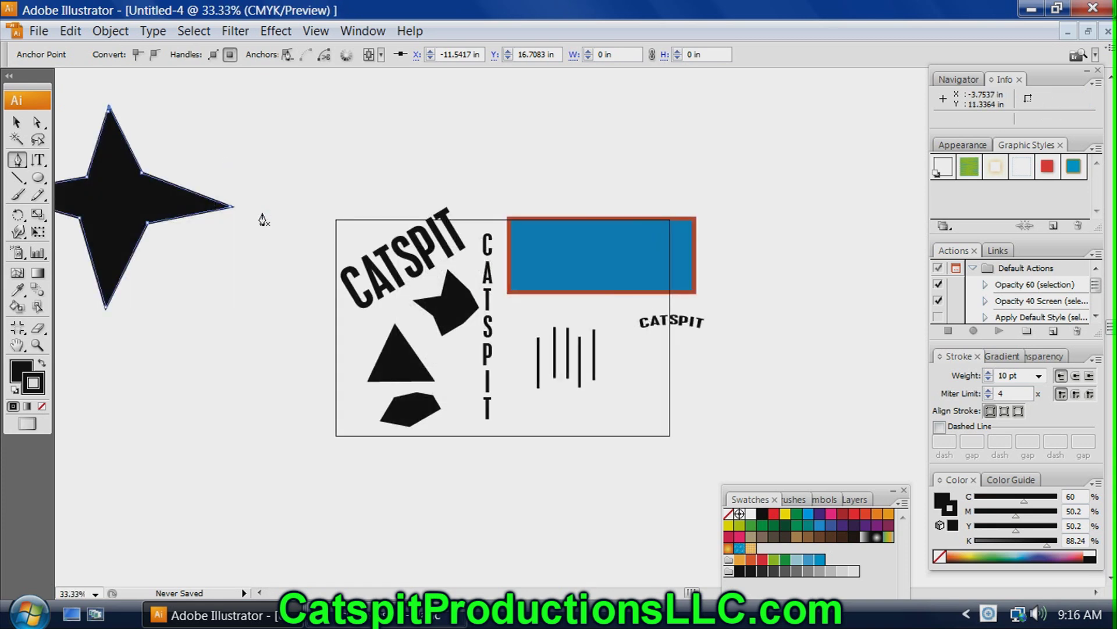
left_click(17, 122)
left_click_drag(125, 215, 222, 270)
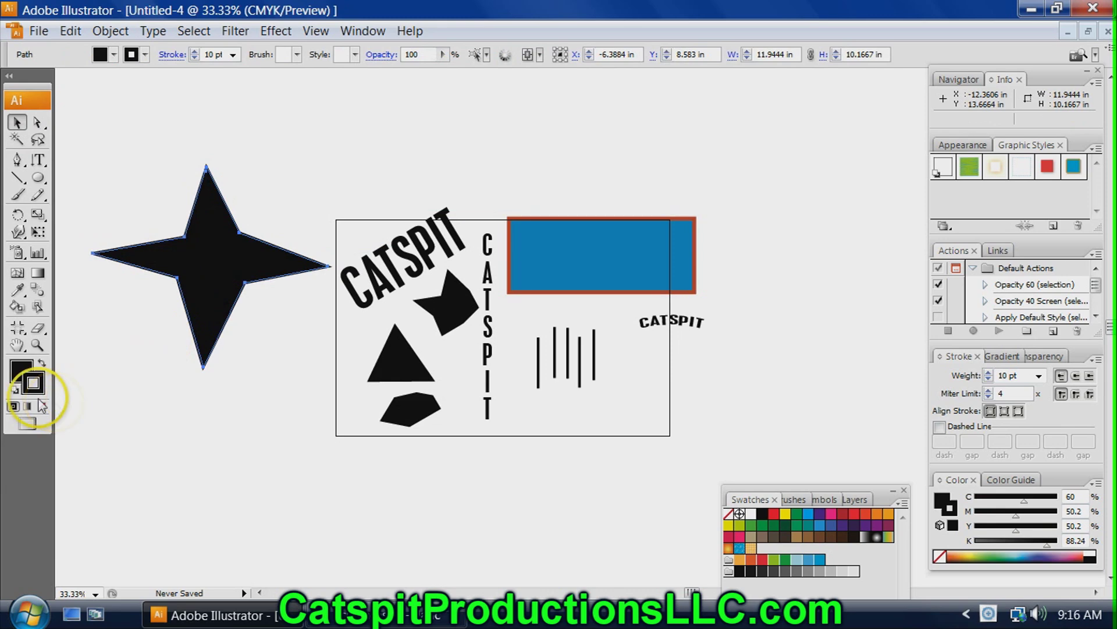
double_click(22, 369)
left_click_drag(421, 326, 543, 214)
left_click(709, 208)
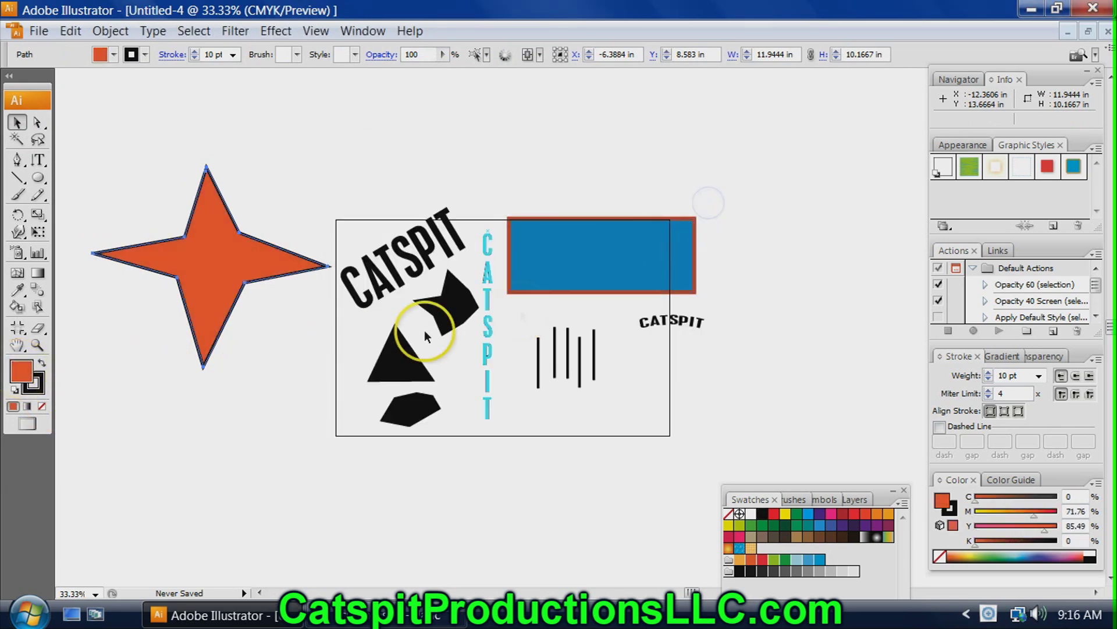
Set the weight of the star's black stroke to 19 pt
left_click(38, 384)
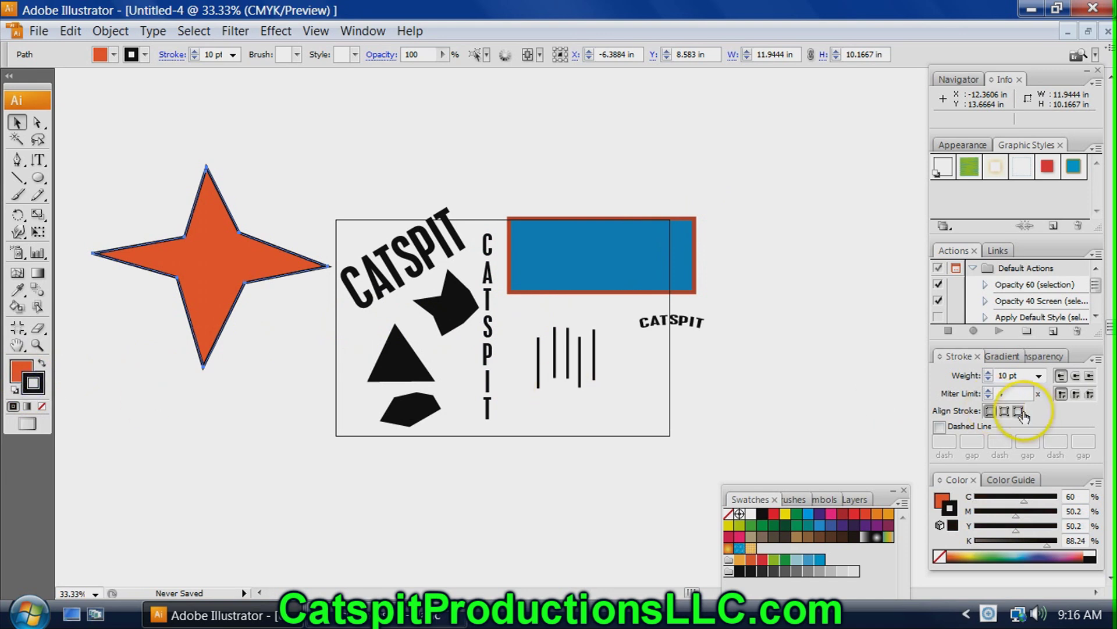
left_click(989, 372)
left_click(989, 373)
left_click(988, 373)
left_click(989, 372)
left_click(988, 373)
left_click(988, 372)
left_click(988, 373)
left_click(989, 372)
left_click(989, 373)
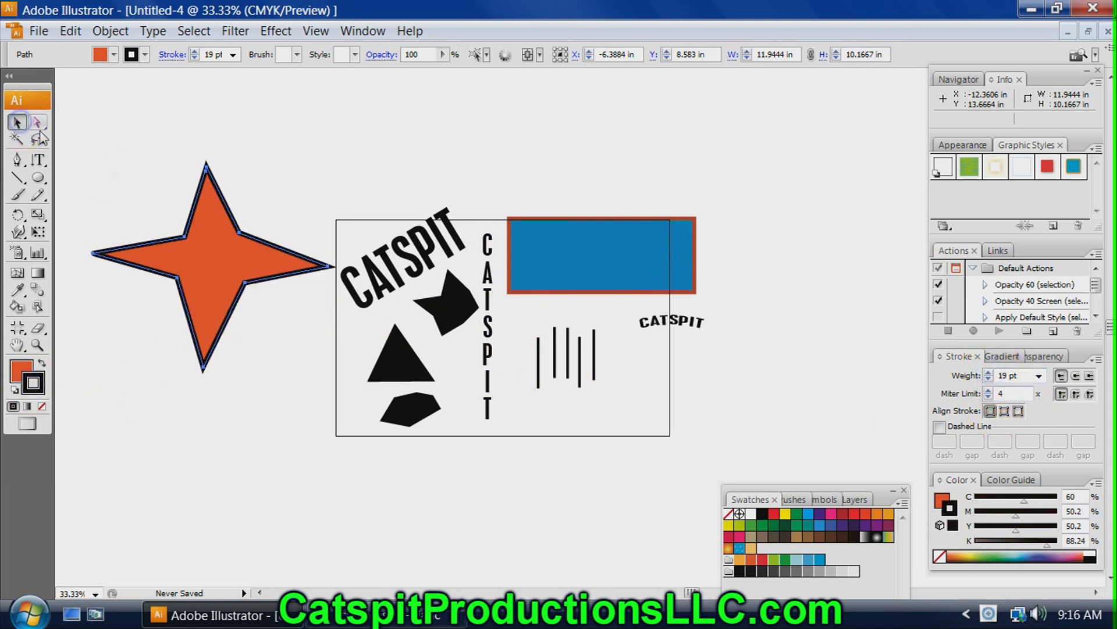
left_click(140, 209)
Scale the star down to about 3.2 by 5.4 in and place it to the right of the vertical lines
left_click_drag(218, 261, 302, 197)
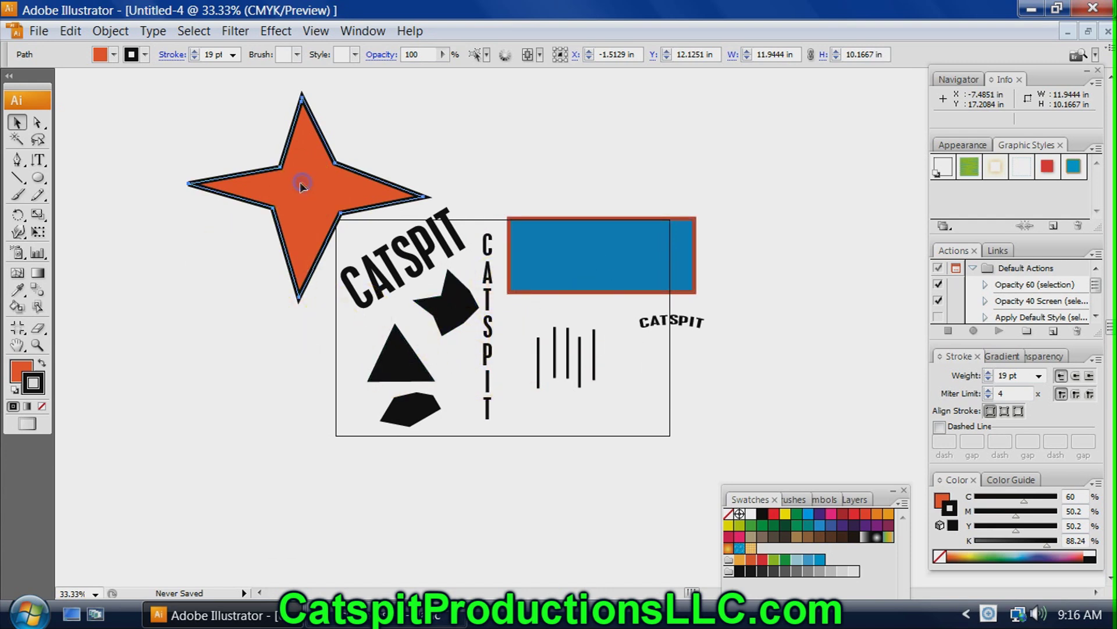
left_click(40, 216)
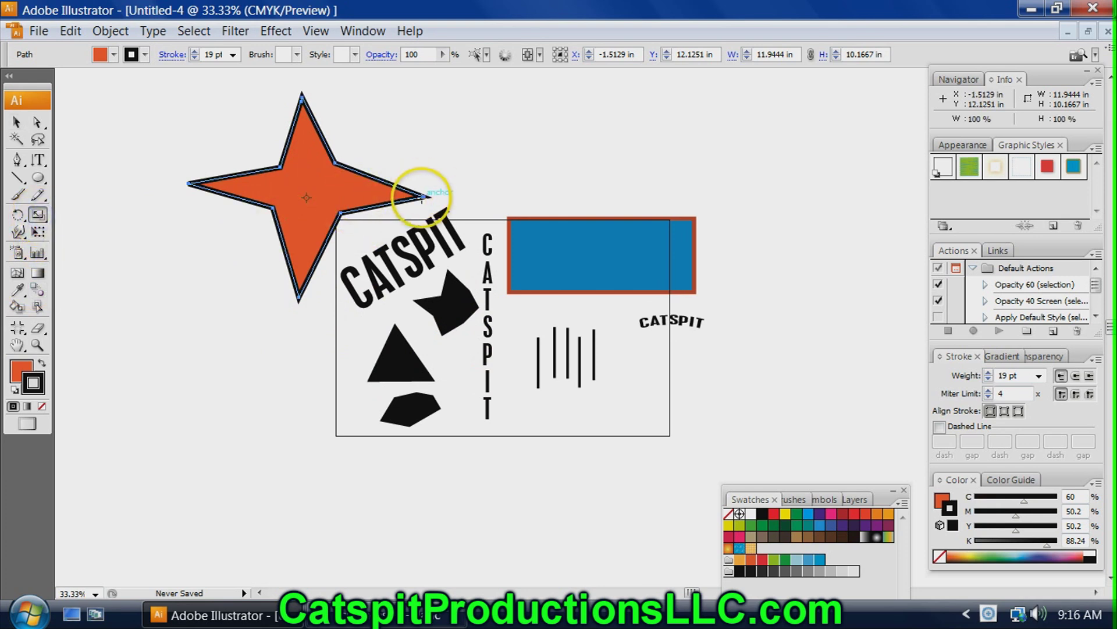
left_click_drag(423, 197, 391, 194)
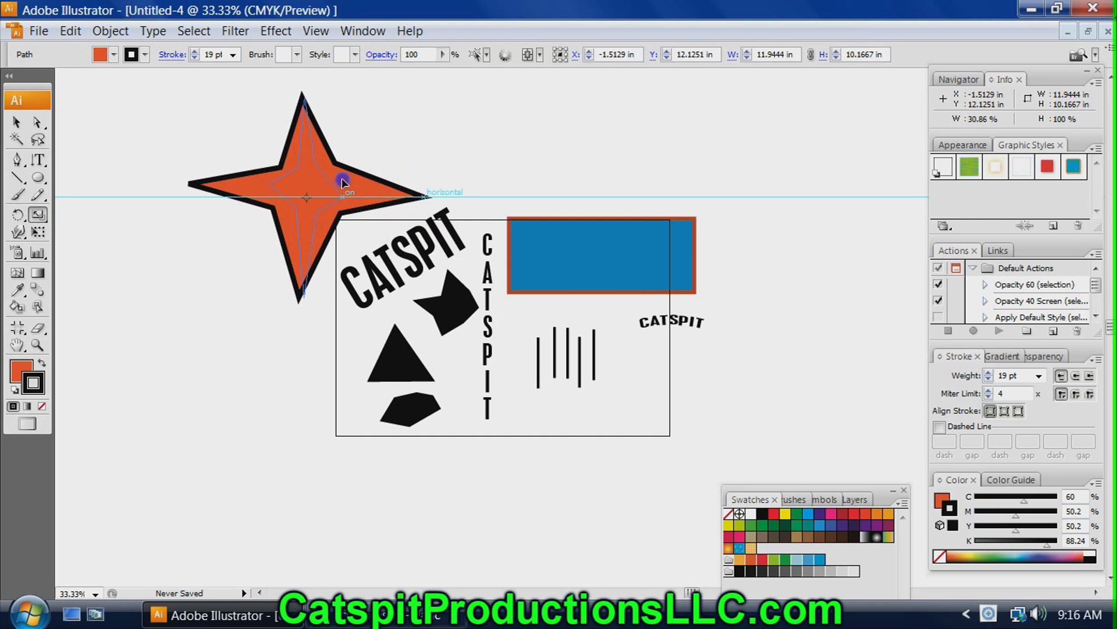
left_click_drag(371, 169, 362, 167)
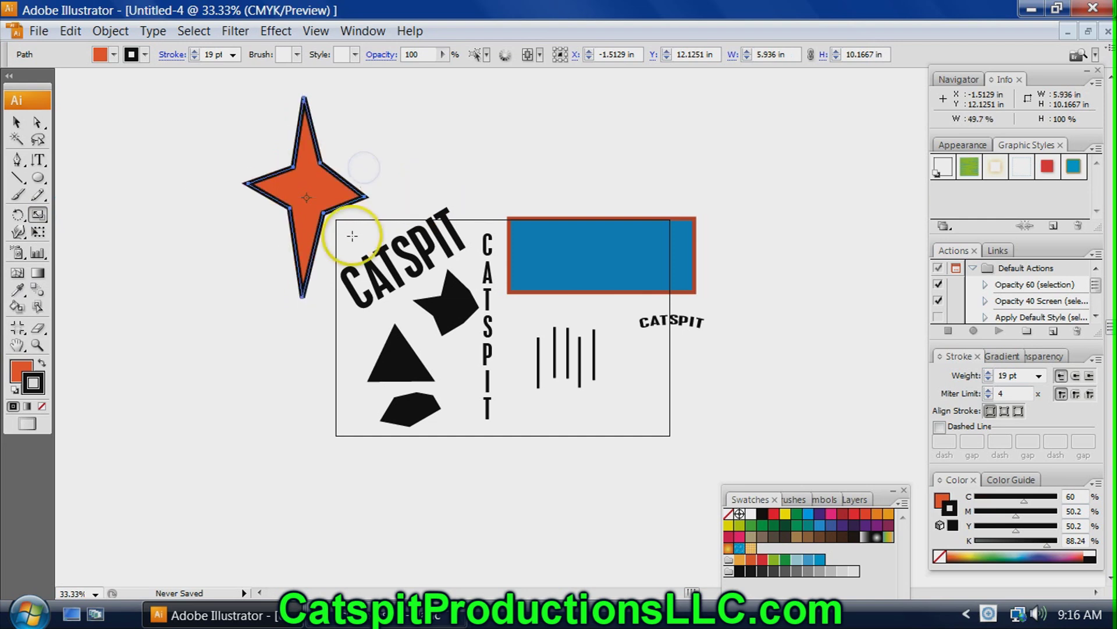
left_click_drag(302, 277, 304, 250)
left_click(16, 123)
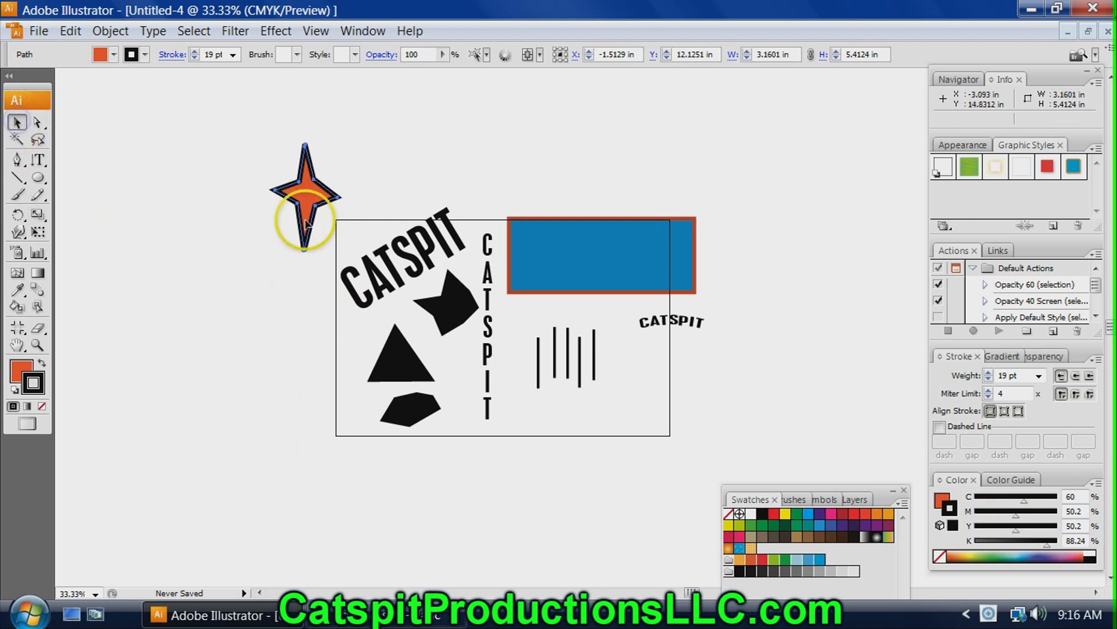
left_click_drag(307, 208, 639, 381)
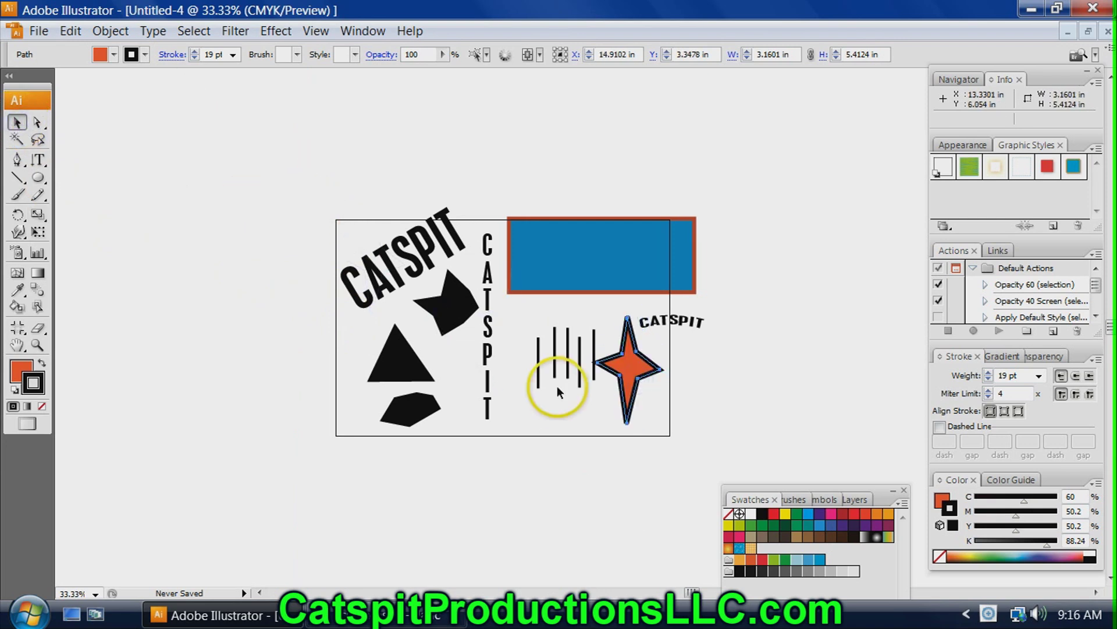
Move the five vertical lines up and left into an evenly spaced row between the vertical text and the star
key("ctrl+plus")
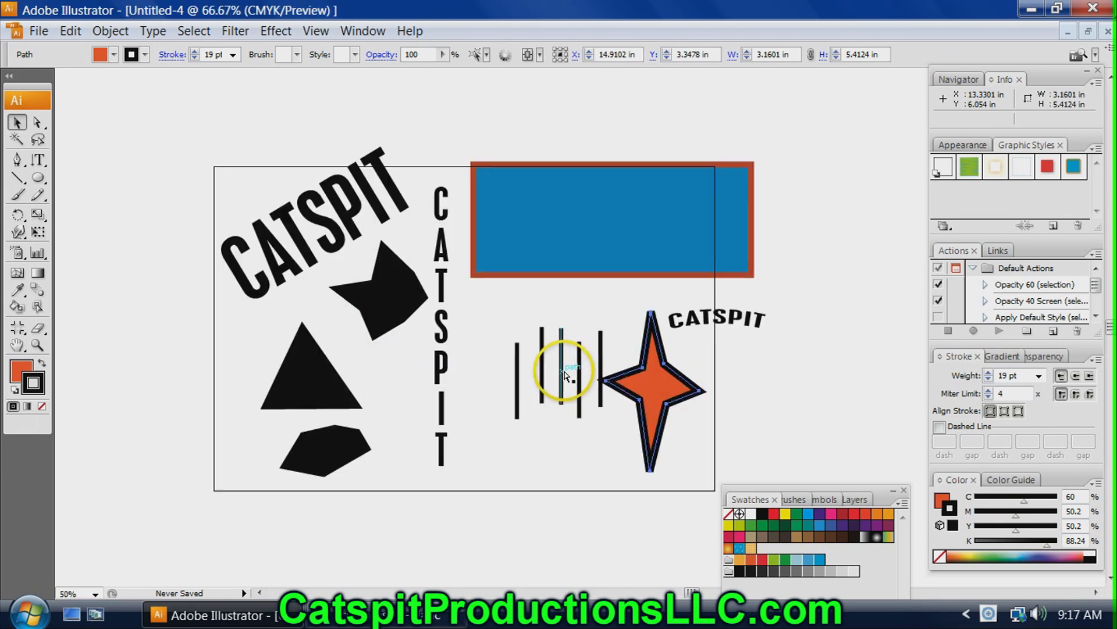
key("ctrl+plus")
mouse_move(493, 389)
left_mouse_down()
mouse_move(444, 357)
mouse_move(439, 320)
mouse_move(434, 327)
left_mouse_up()
left_click_drag(526, 374, 466, 344)
left_click(555, 377)
left_click_drag(557, 377, 529, 324)
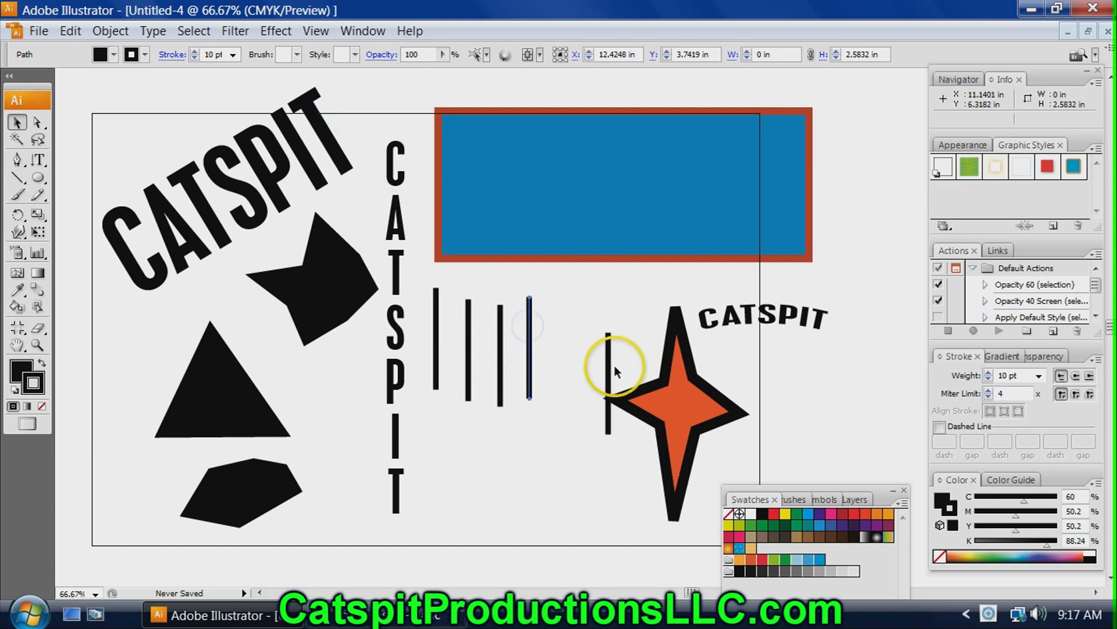
left_click_drag(611, 365, 562, 326)
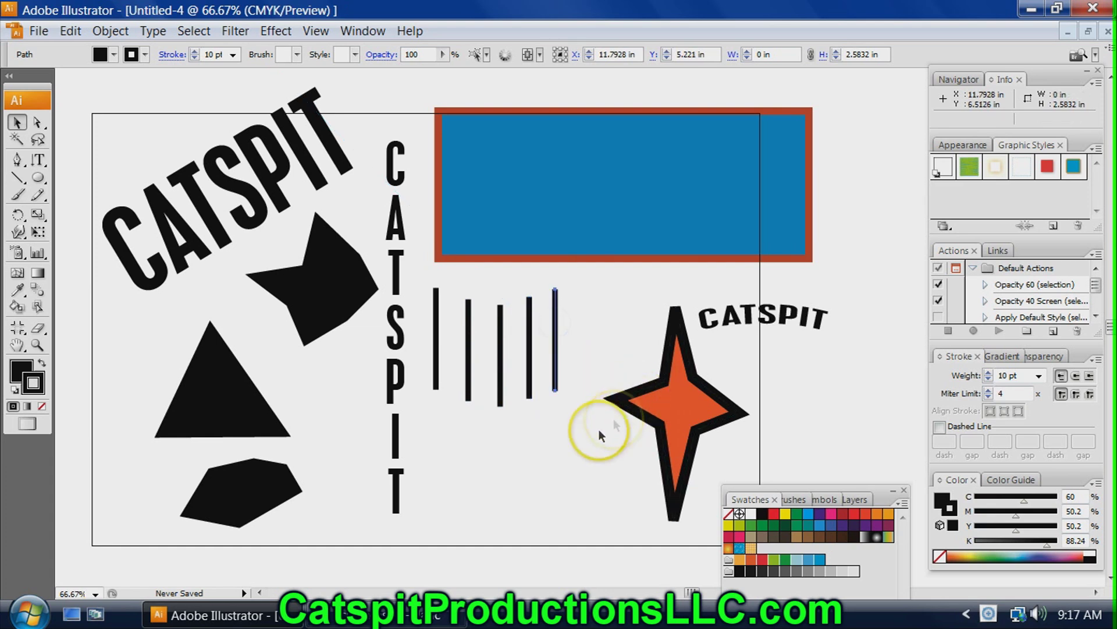
Draw freehand Pencil strokes: a line and a loop below the vertical lines, a zigzag beside the star and a hook beside the rectangle
left_click(38, 195)
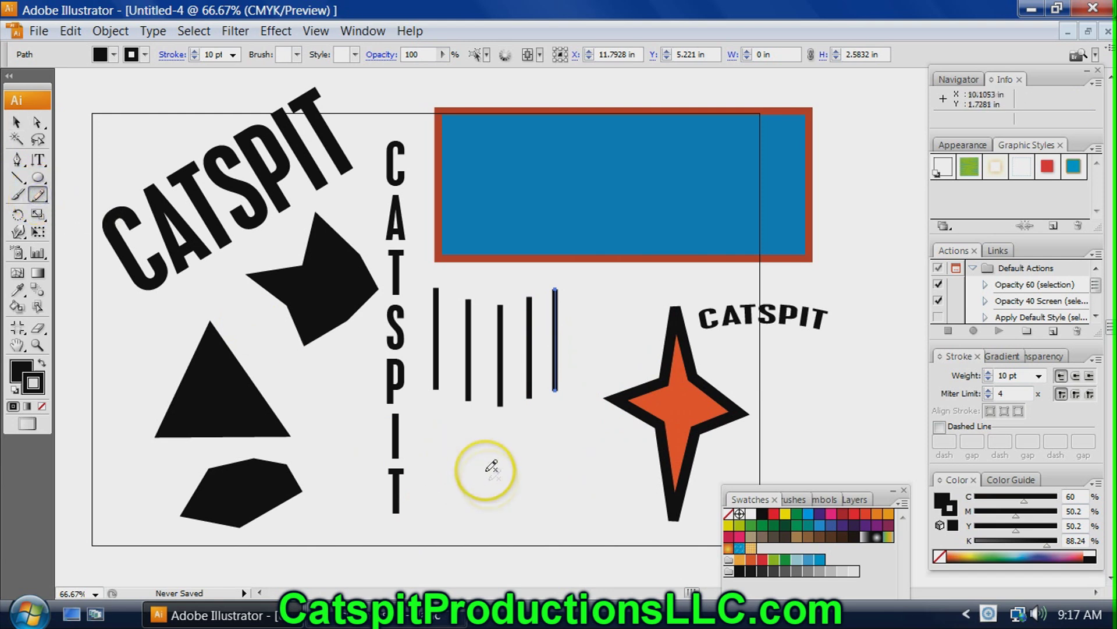
left_click_drag(434, 478, 545, 463)
mouse_move(466, 515)
left_mouse_down()
mouse_move(551, 497)
mouse_move(571, 453)
mouse_move(508, 444)
mouse_move(518, 496)
mouse_move(563, 496)
left_mouse_up()
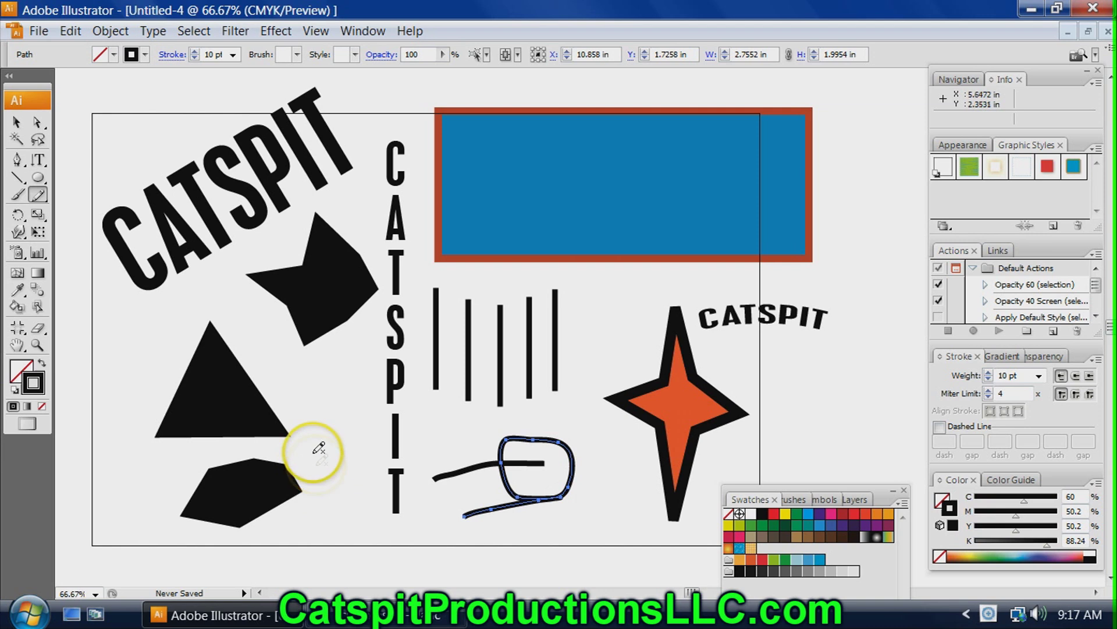
mouse_move(794, 402)
left_mouse_down()
mouse_move(832, 373)
mouse_move(882, 402)
left_mouse_up()
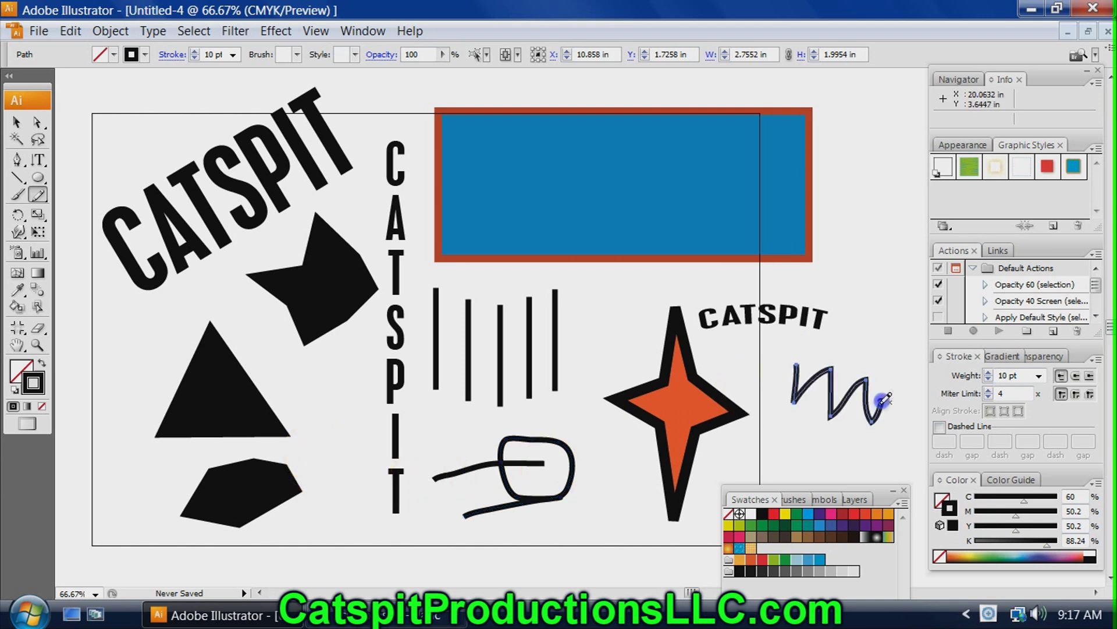
mouse_move(862, 184)
left_mouse_down()
mouse_move(868, 250)
mouse_move(884, 250)
left_mouse_up()
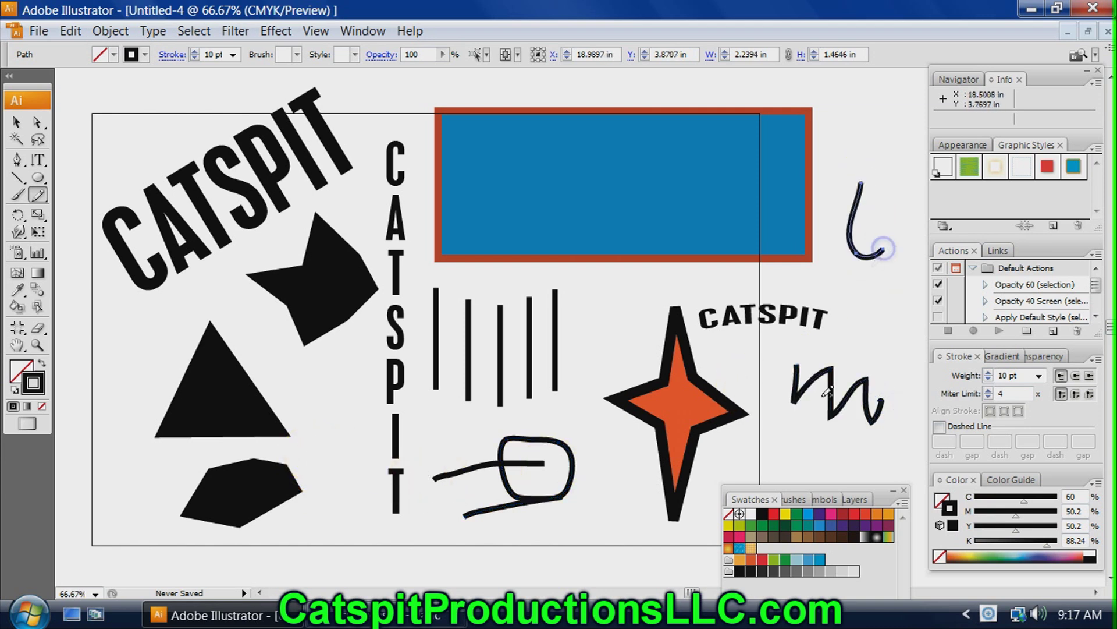
Paint a curved brush stroke about 3.1 in wide from the artboard's left edge into the triangle and set its weight to 8 pt
left_click(18, 194)
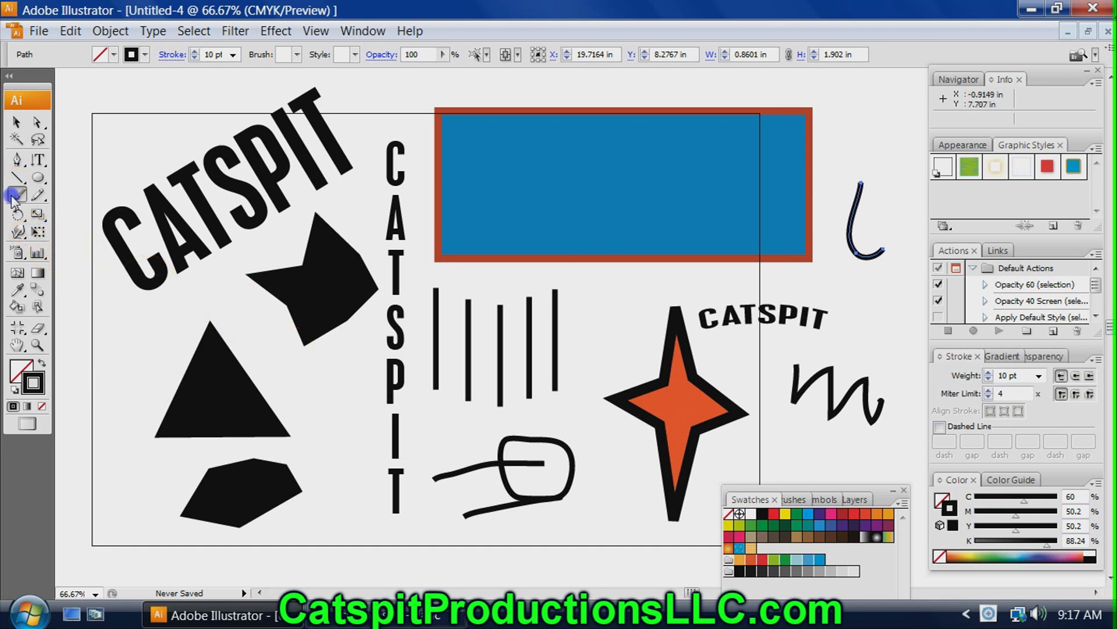
mouse_move(89, 447)
left_mouse_down()
mouse_move(109, 389)
mouse_move(211, 361)
left_mouse_up()
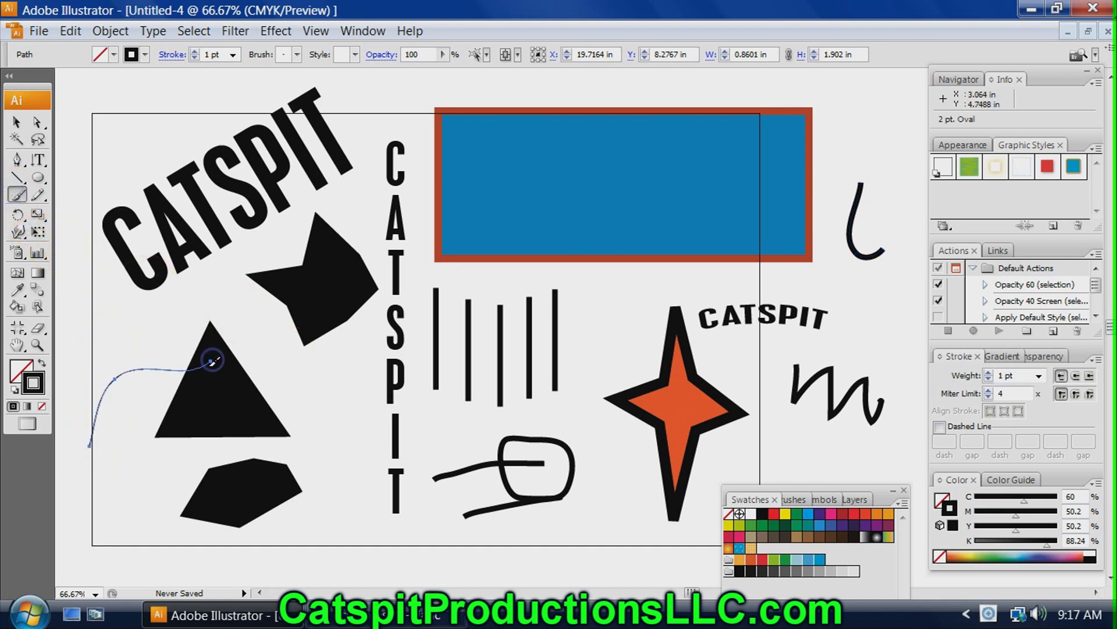
left_click(989, 373)
left_click(989, 373)
left_click(989, 373)
left_click(989, 373)
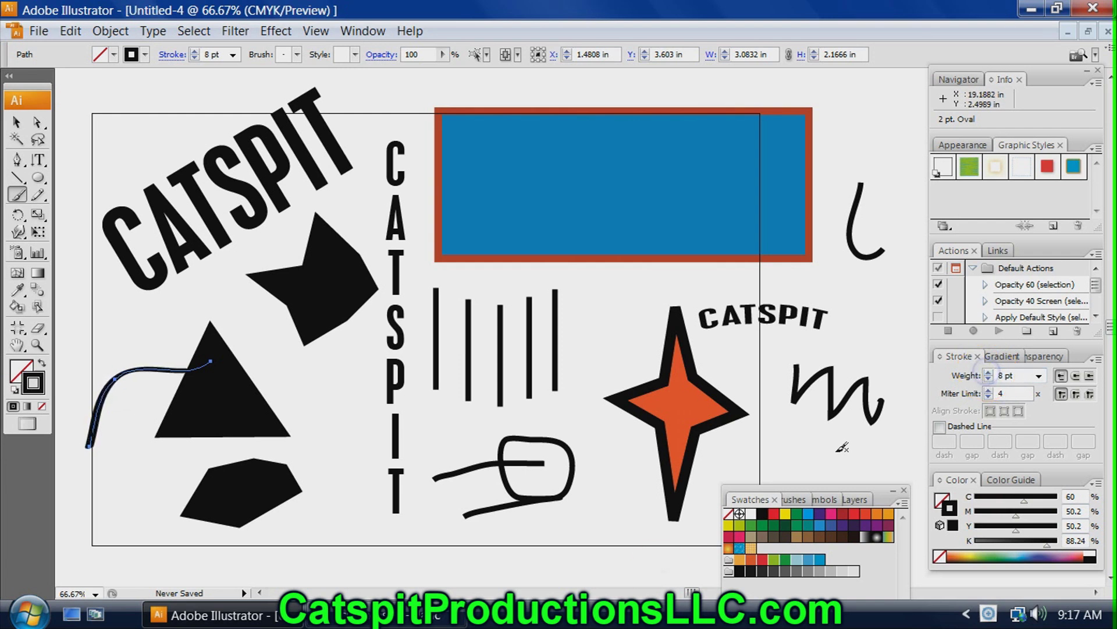
Paint a wavy brush stroke about 6.3 in wide along the artboard's bottom edge and shift it slightly down and right
mouse_move(304, 555)
left_mouse_down()
mouse_move(488, 564)
mouse_move(560, 542)
left_mouse_up()
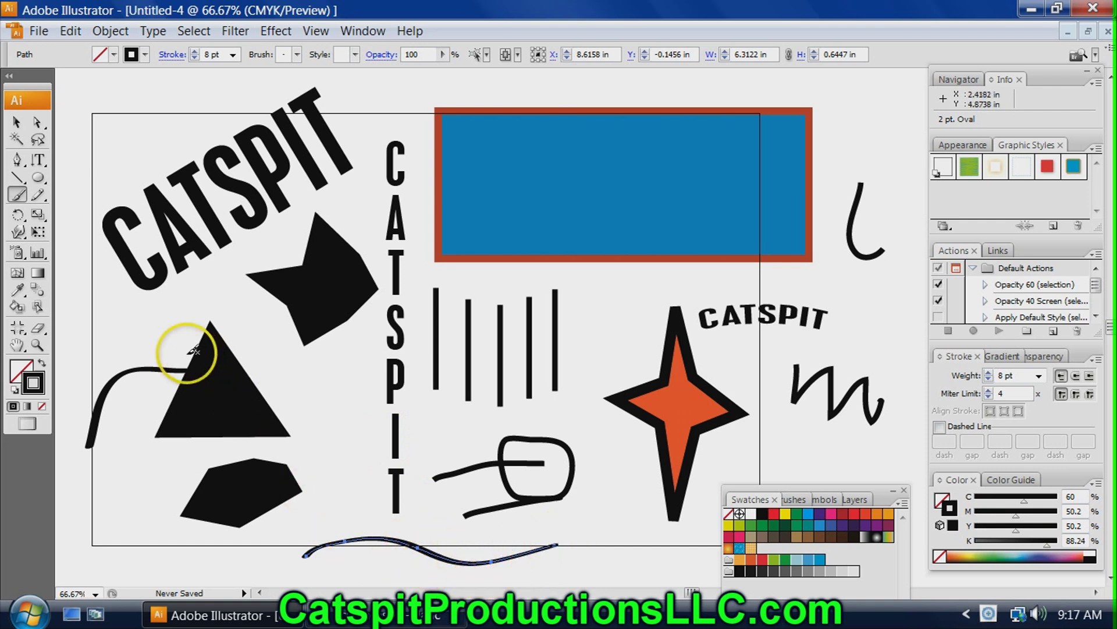
left_click(16, 122)
mouse_move(425, 560)
left_mouse_down()
mouse_move(332, 373)
mouse_move(433, 477)
mouse_move(485, 558)
mouse_move(470, 556)
mouse_move(492, 572)
left_mouse_up()
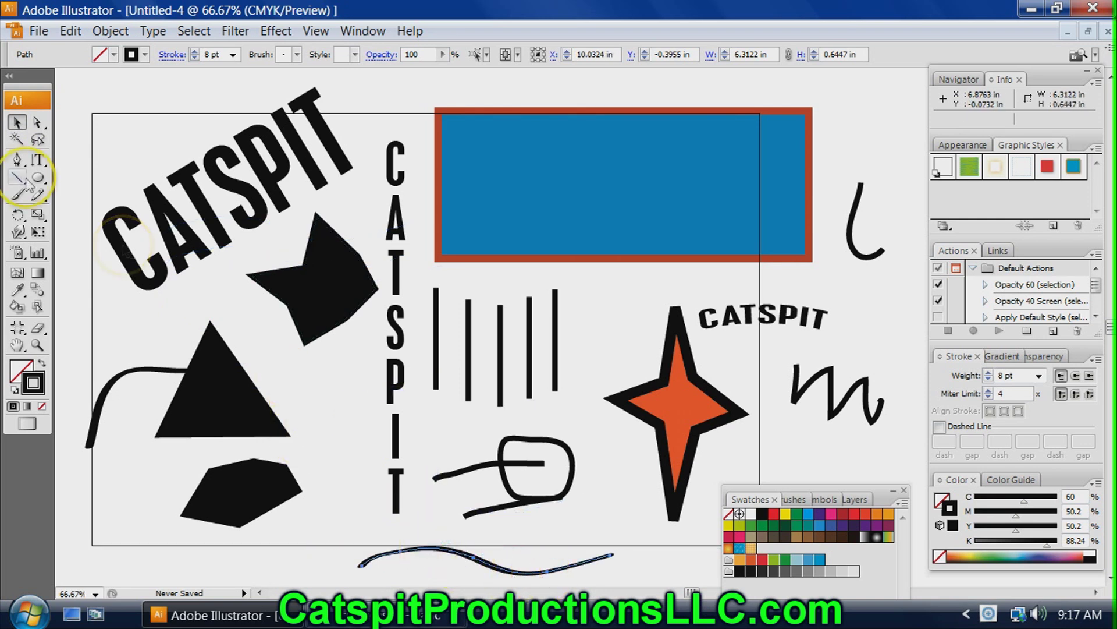
Create a 1.39 in line segment at 45° near the artboard's upper-left corner and move it inside, above the slanted text
left_click(22, 164)
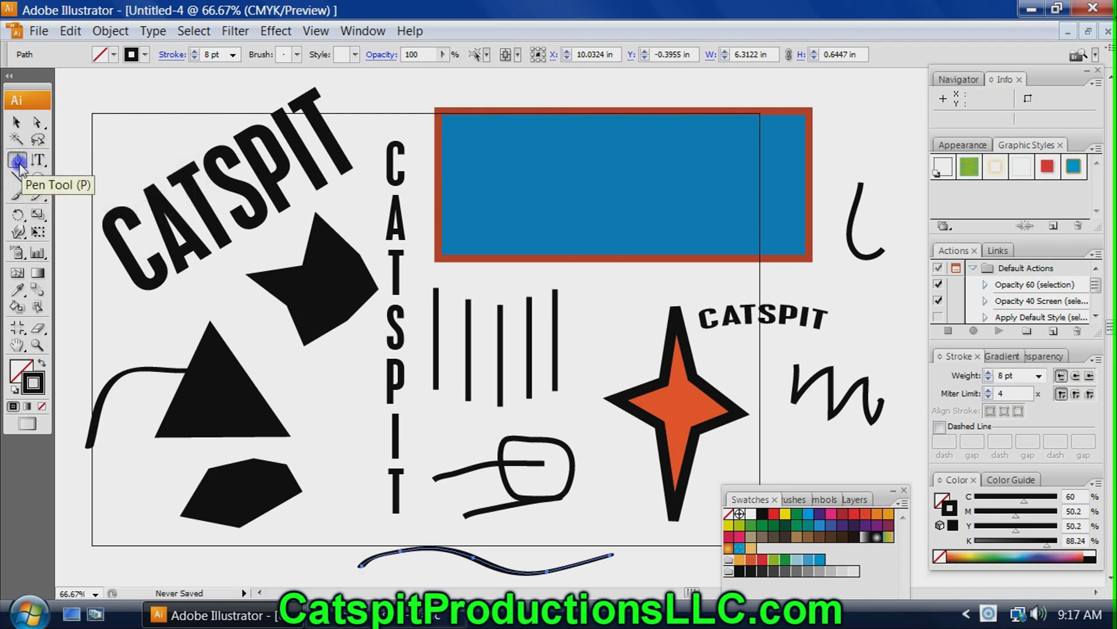
left_click(19, 164)
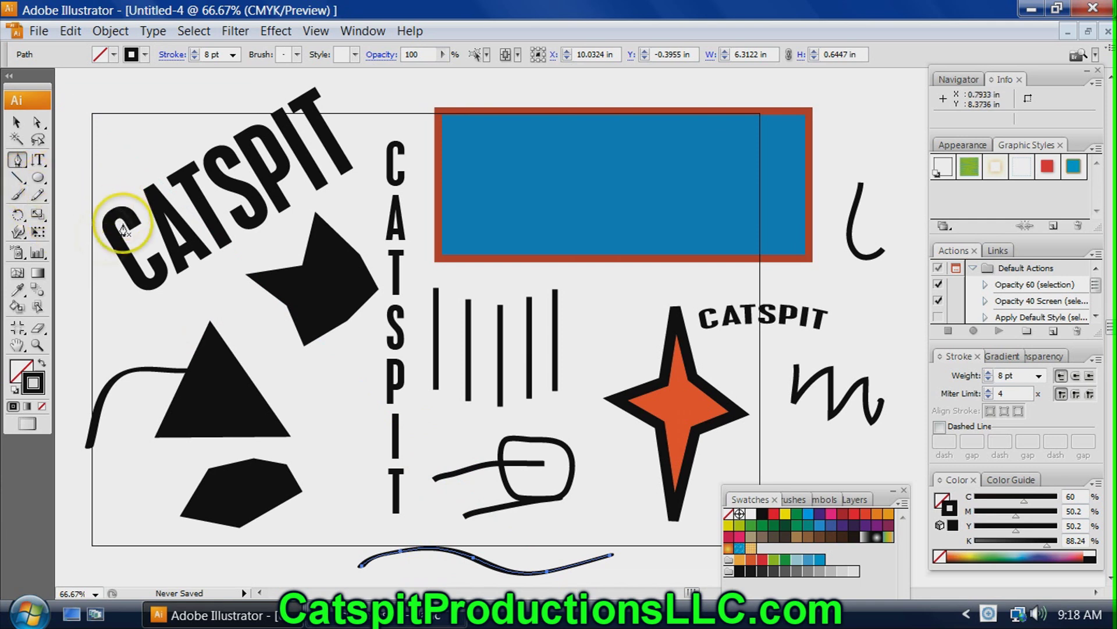
left_click(18, 177)
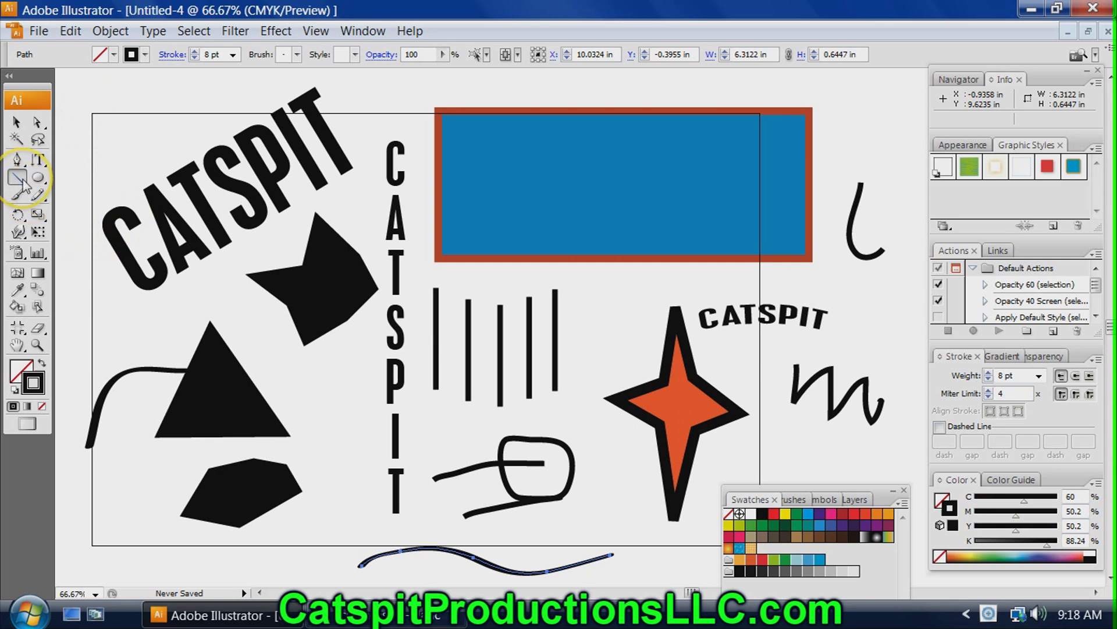
left_click(96, 124)
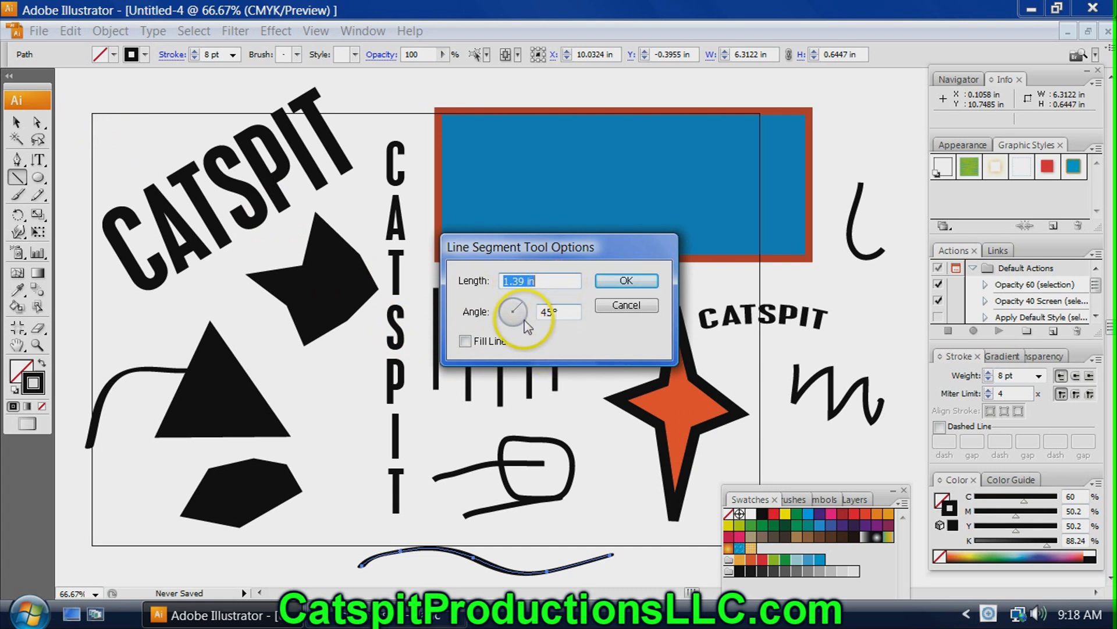
left_click(627, 281)
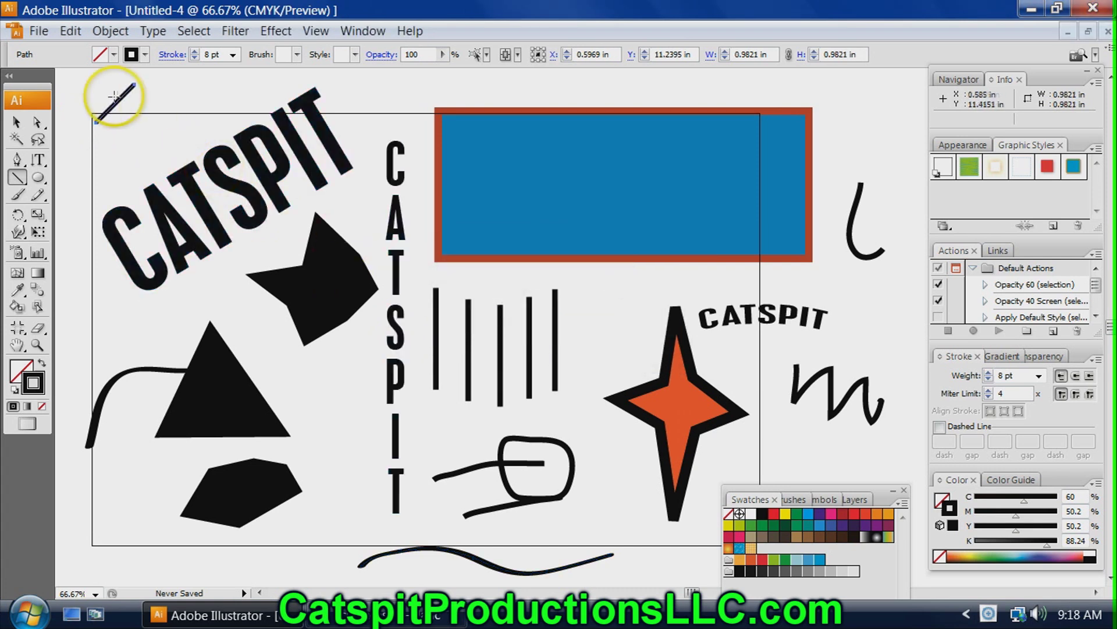
left_click(14, 121)
left_click_drag(121, 102, 145, 138)
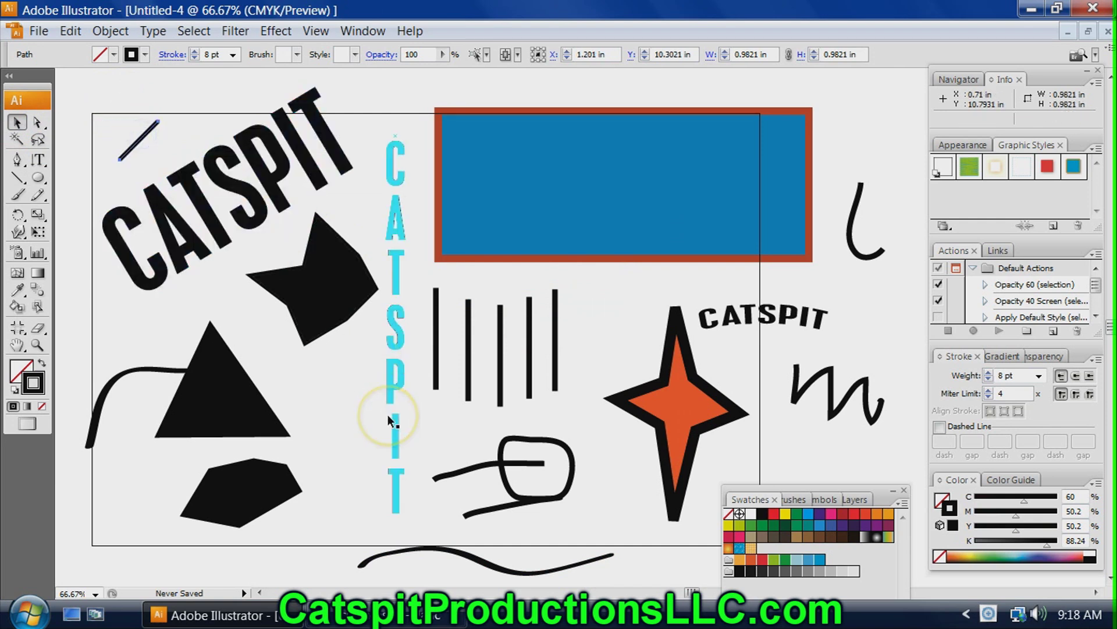